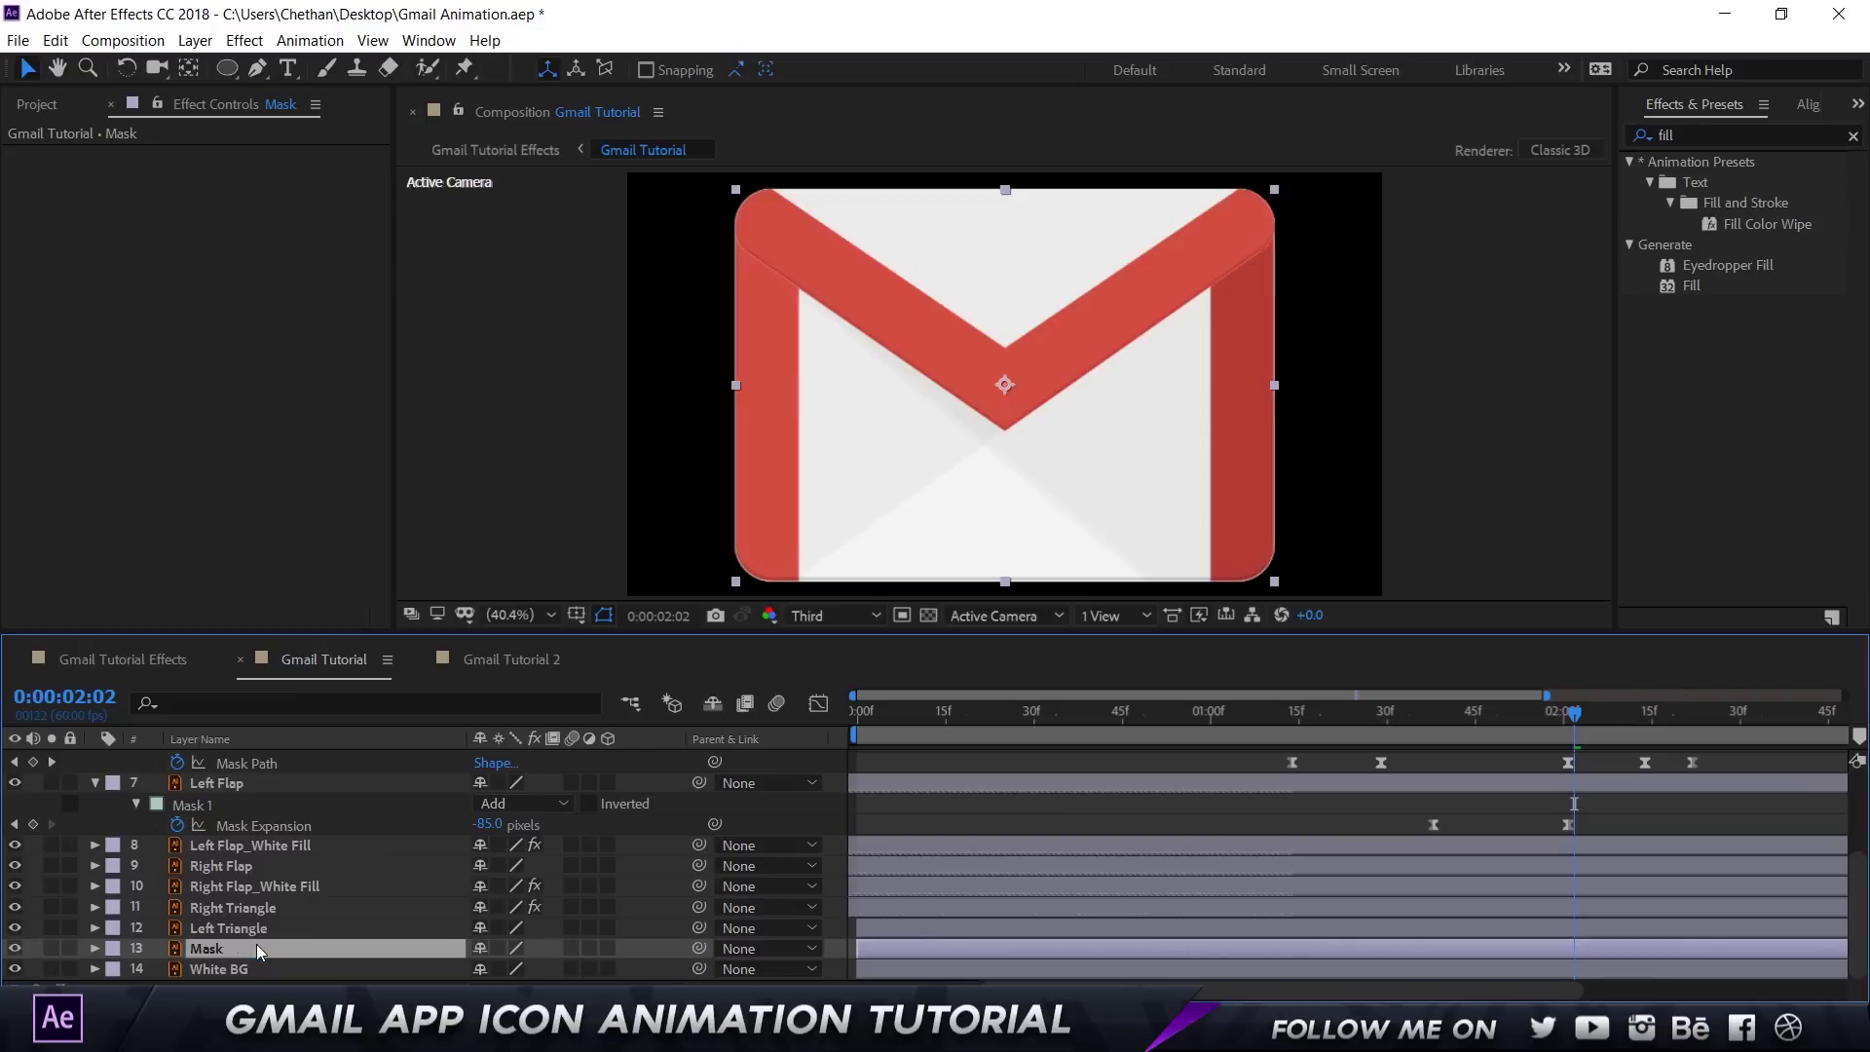
Step: Delete the Mask layer and toggle the Shadow Mask layer's visibility to preview the area it covers
left_click(256, 944)
scroll(255, 943, "up", 3)
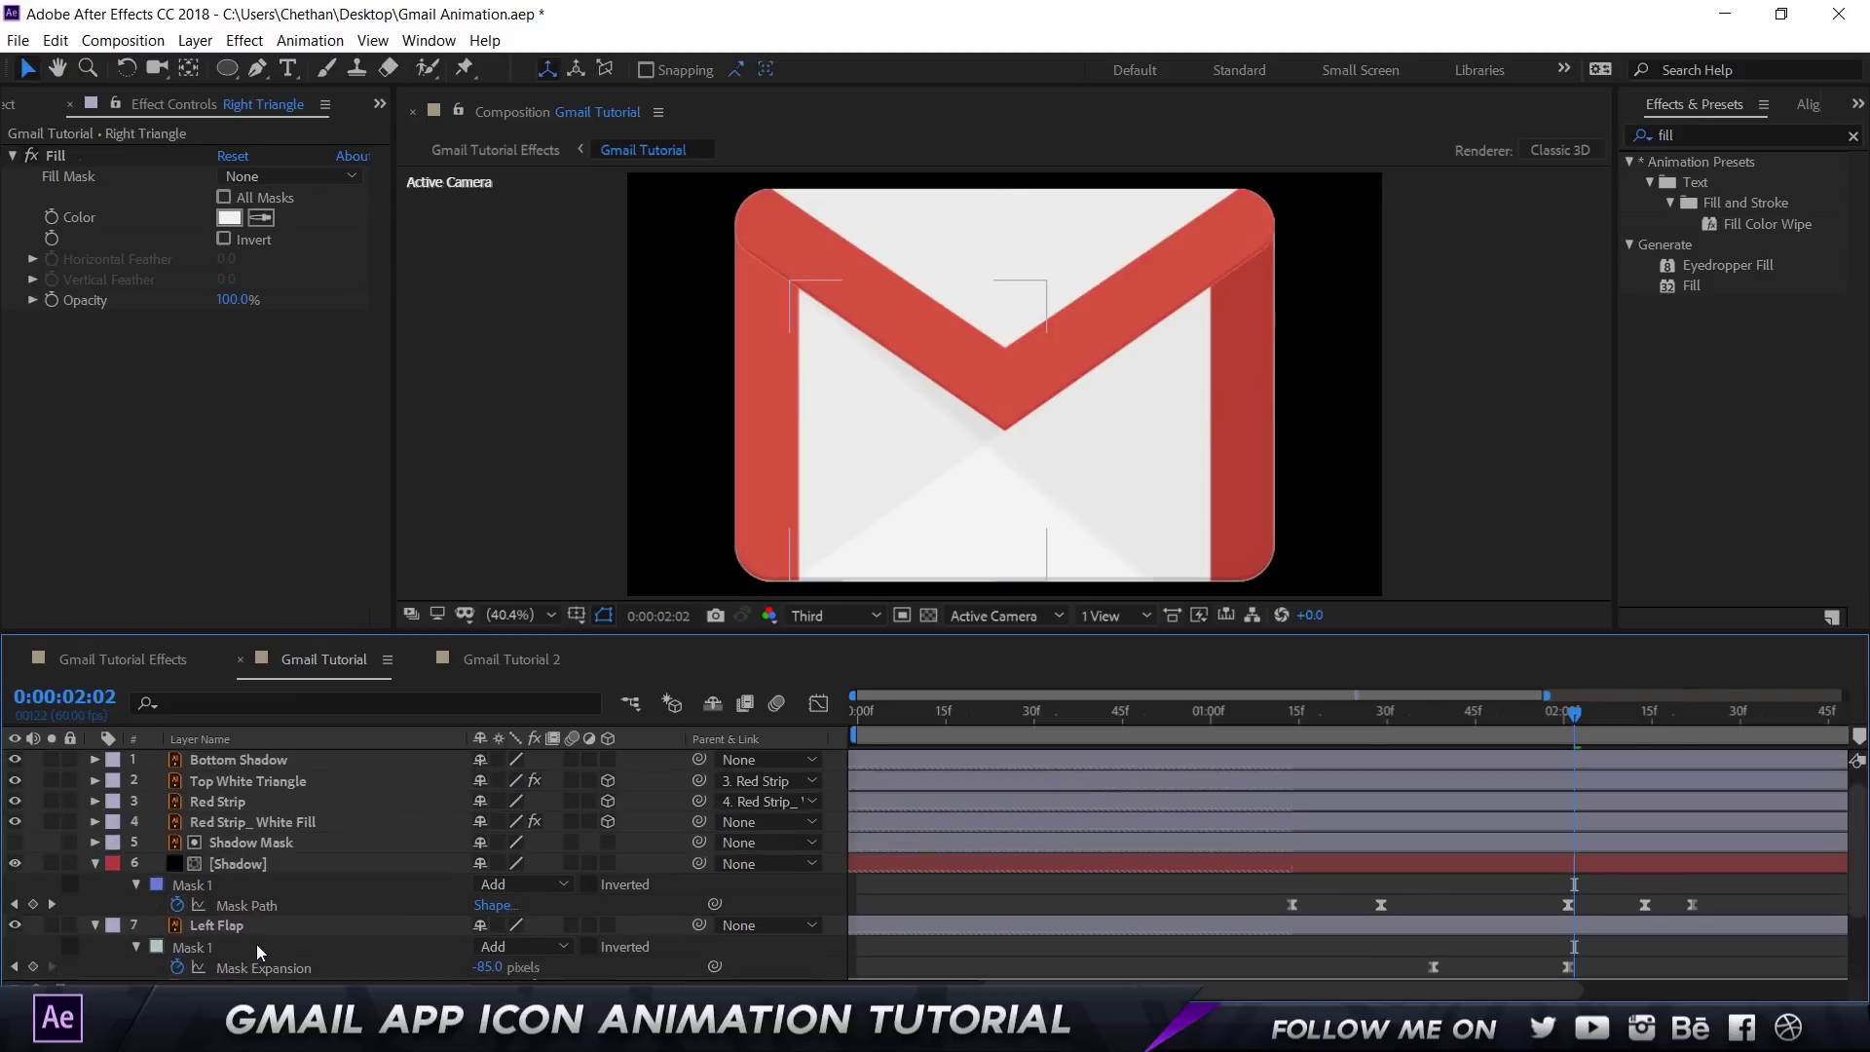
left_click(230, 843)
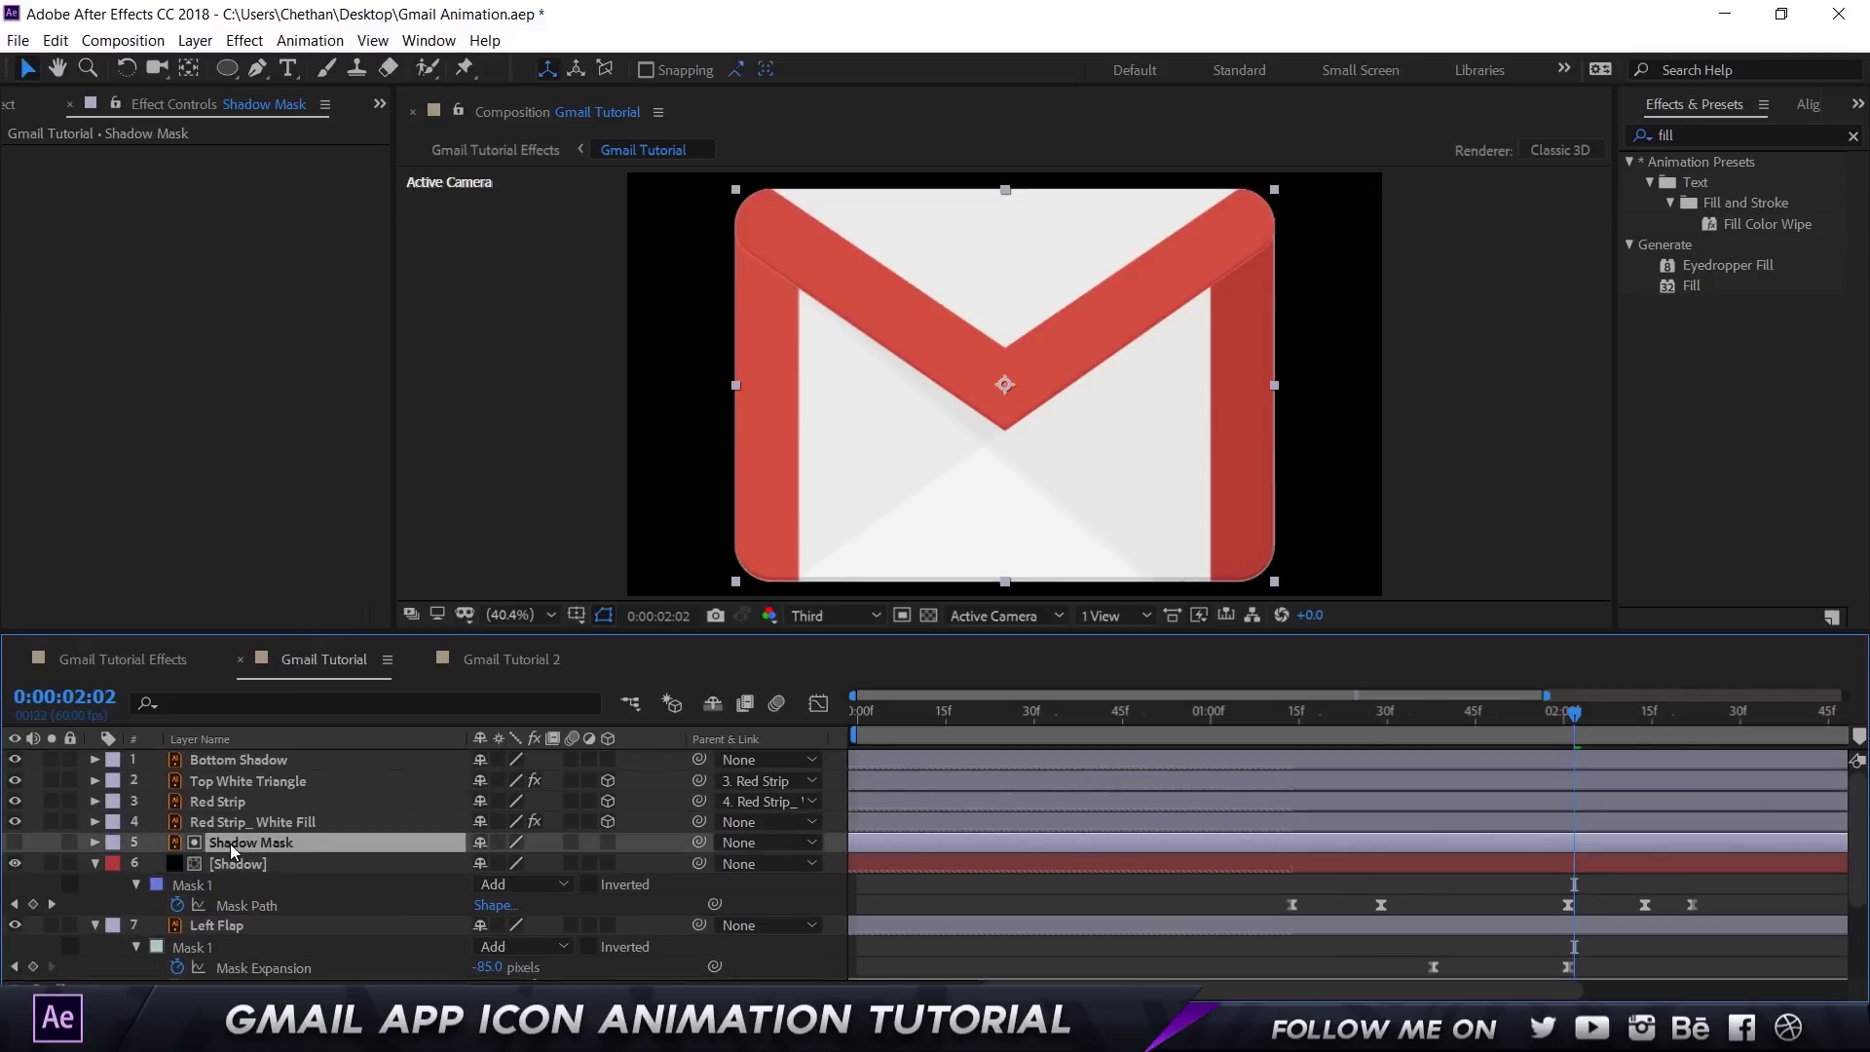
left_click(14, 843)
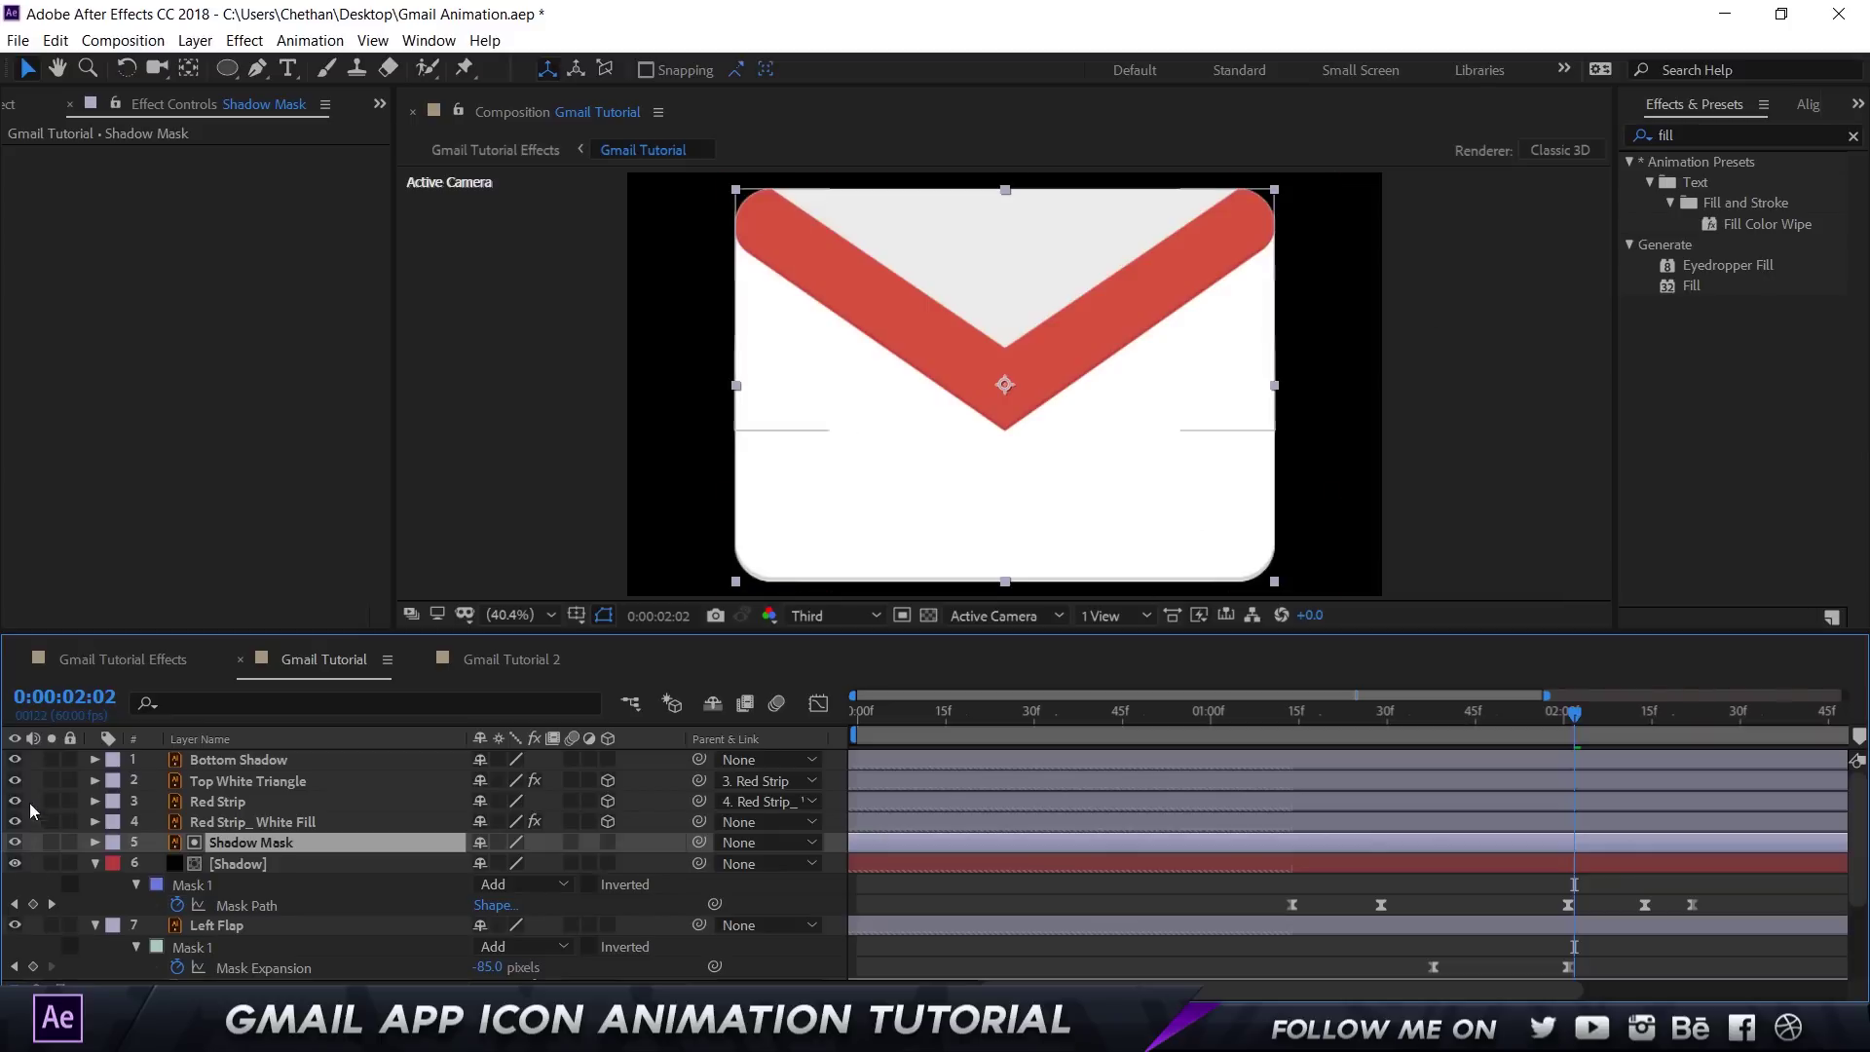
left_click(15, 843)
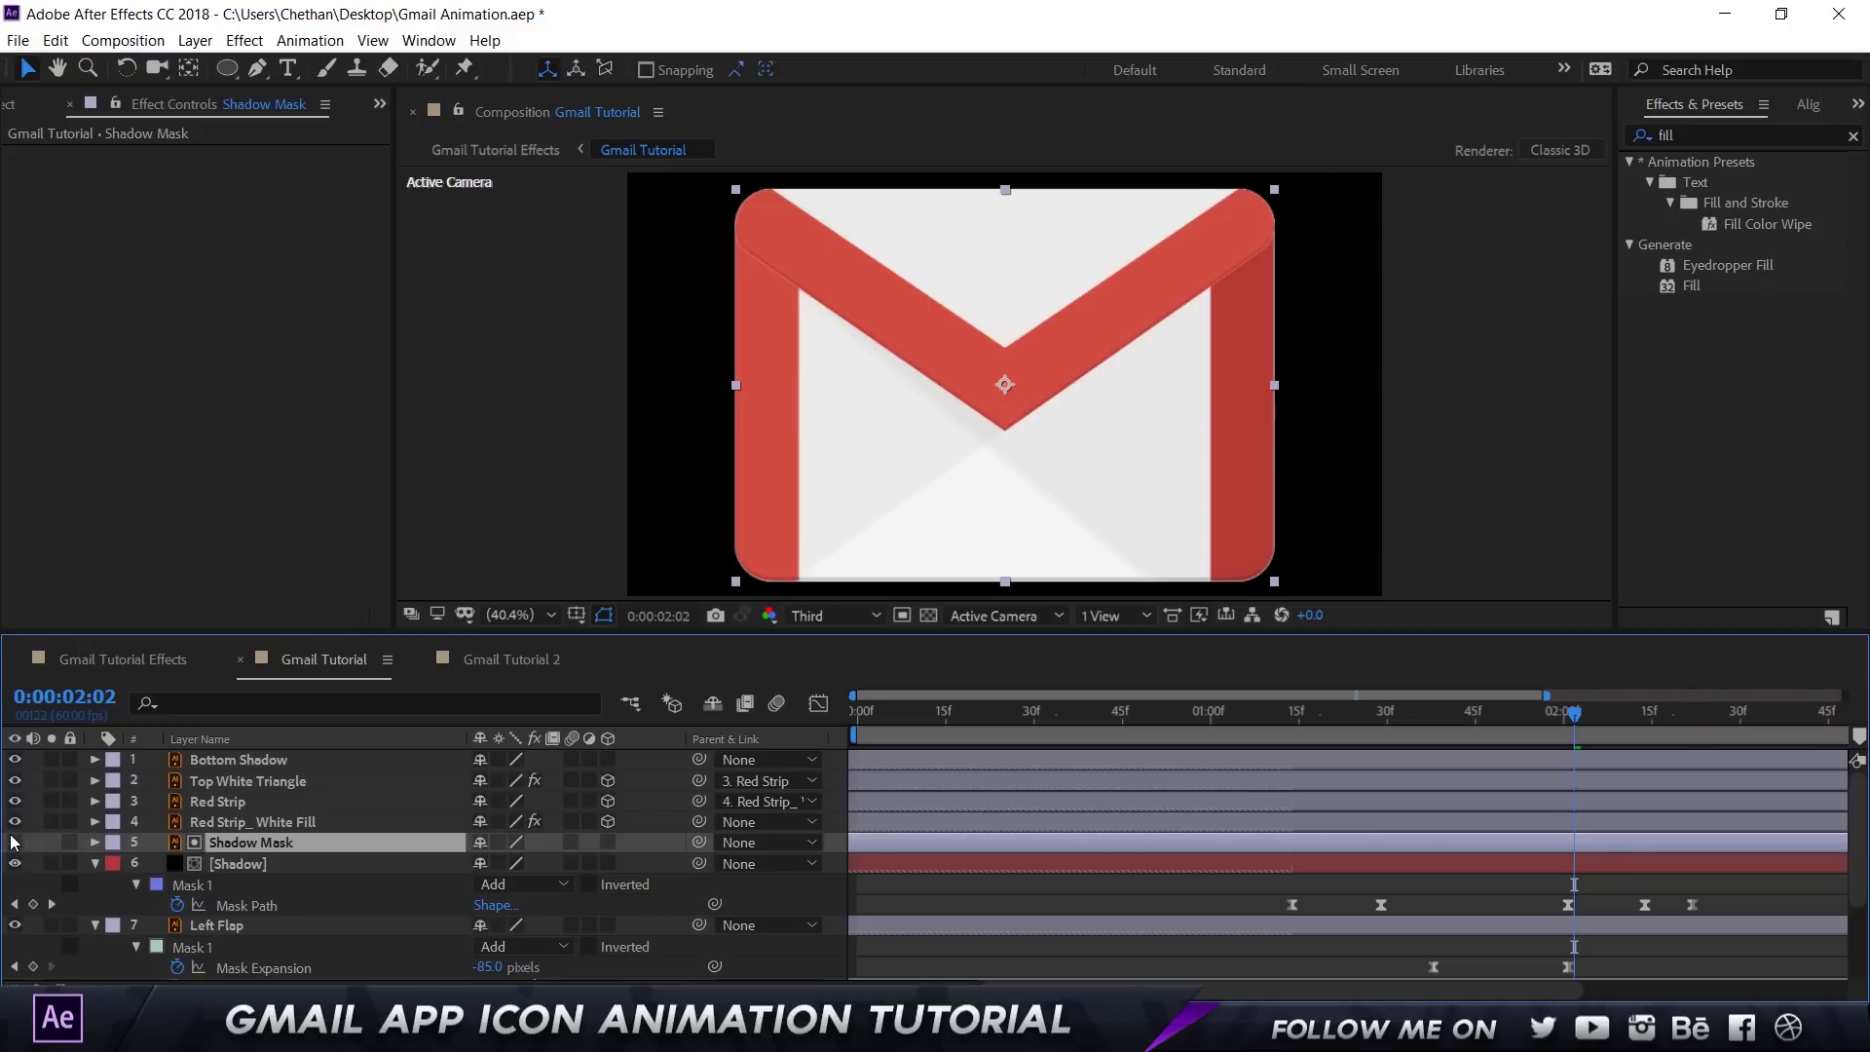
left_click(15, 843)
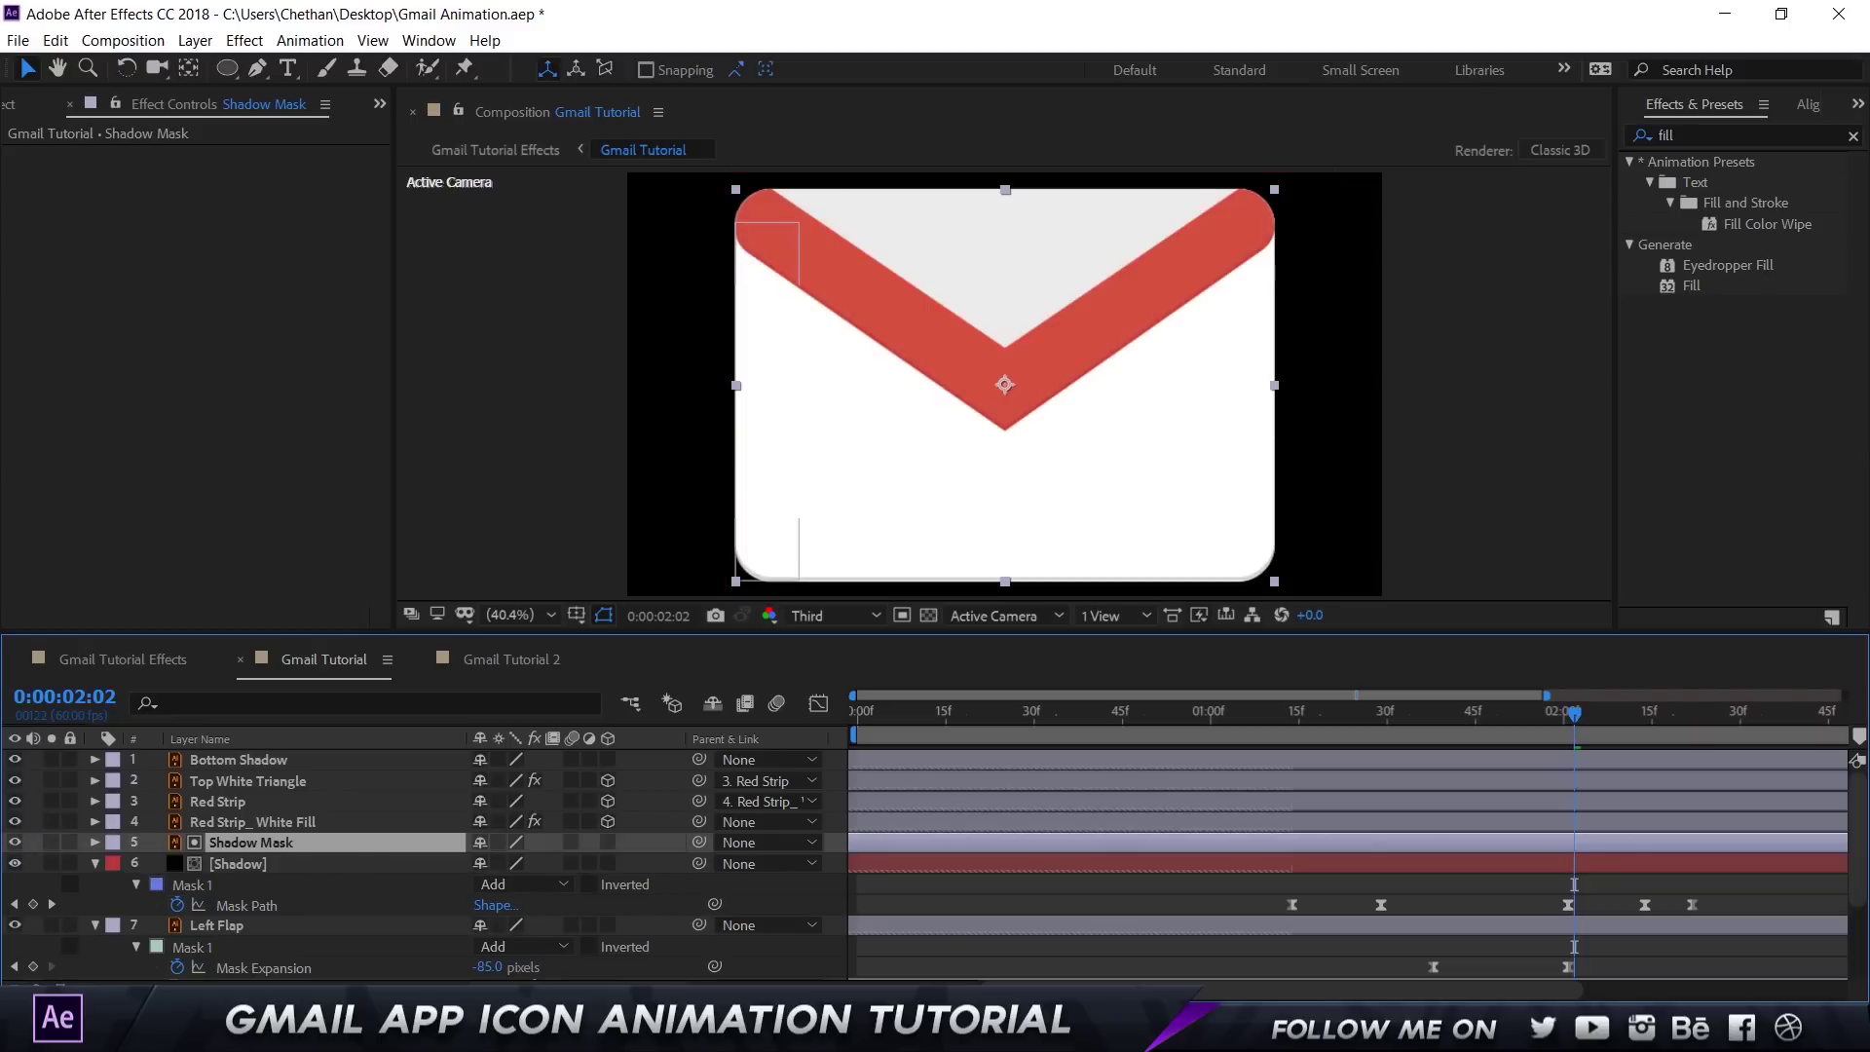
Step: Set the track matte of the Shadow layer to None and hide that layer
key("F4")
left_click(612, 864)
left_click(635, 882)
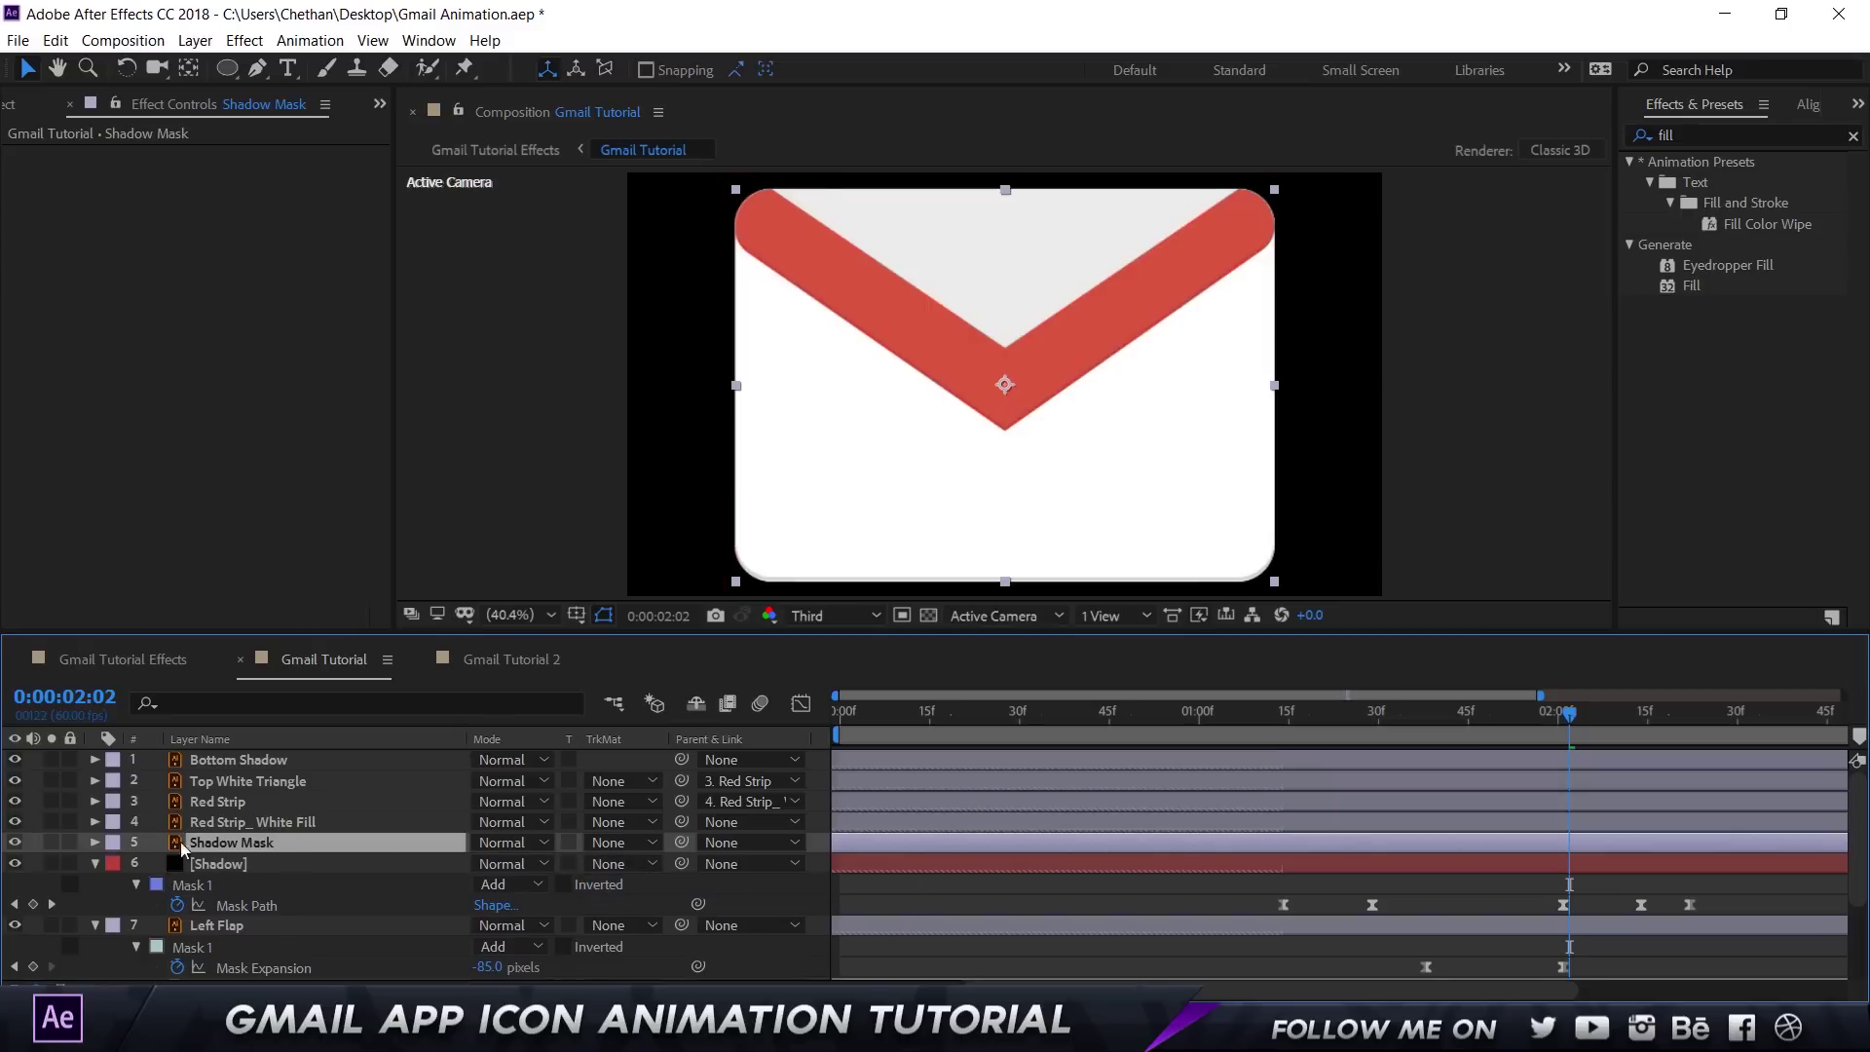
left_click(14, 863)
left_click_drag(867, 488, 810, 547)
key("ctrl+z")
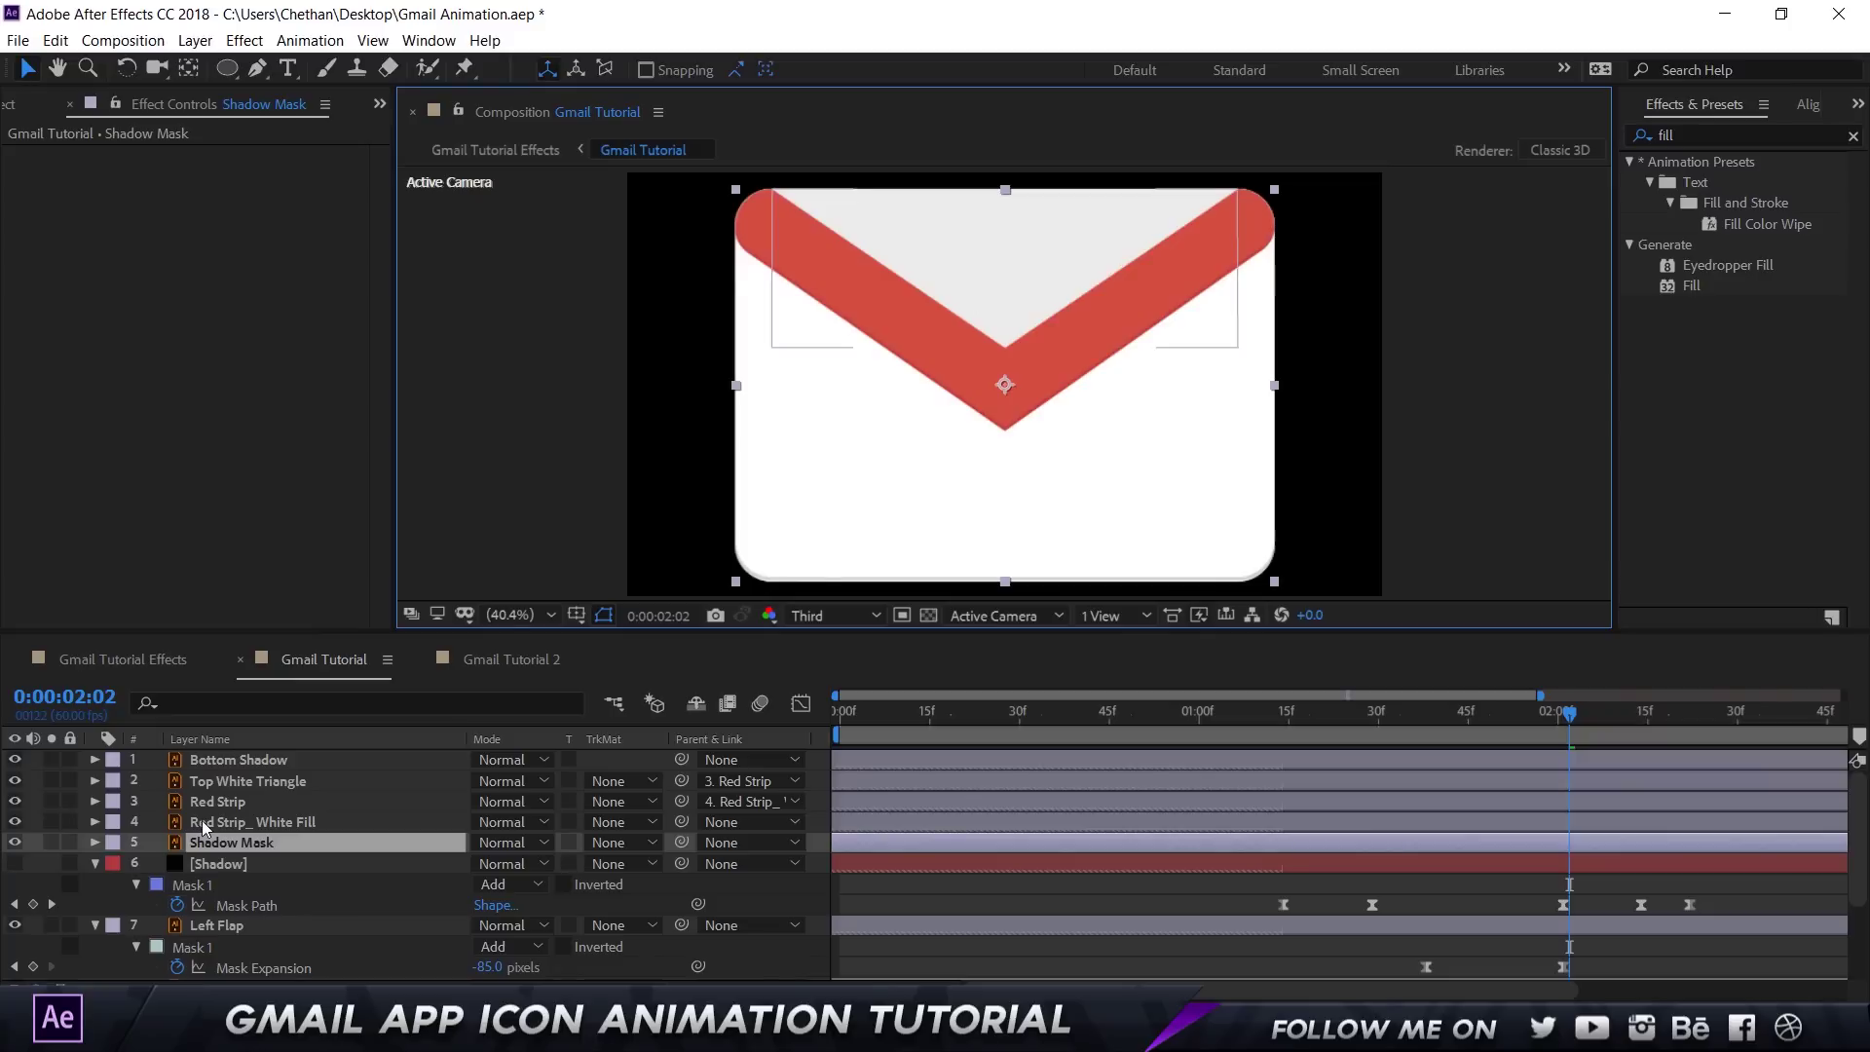
Step: Create a black 2035 x 1145 px solid named Shadow directly above the existing Shadow layer
left_click(208, 863)
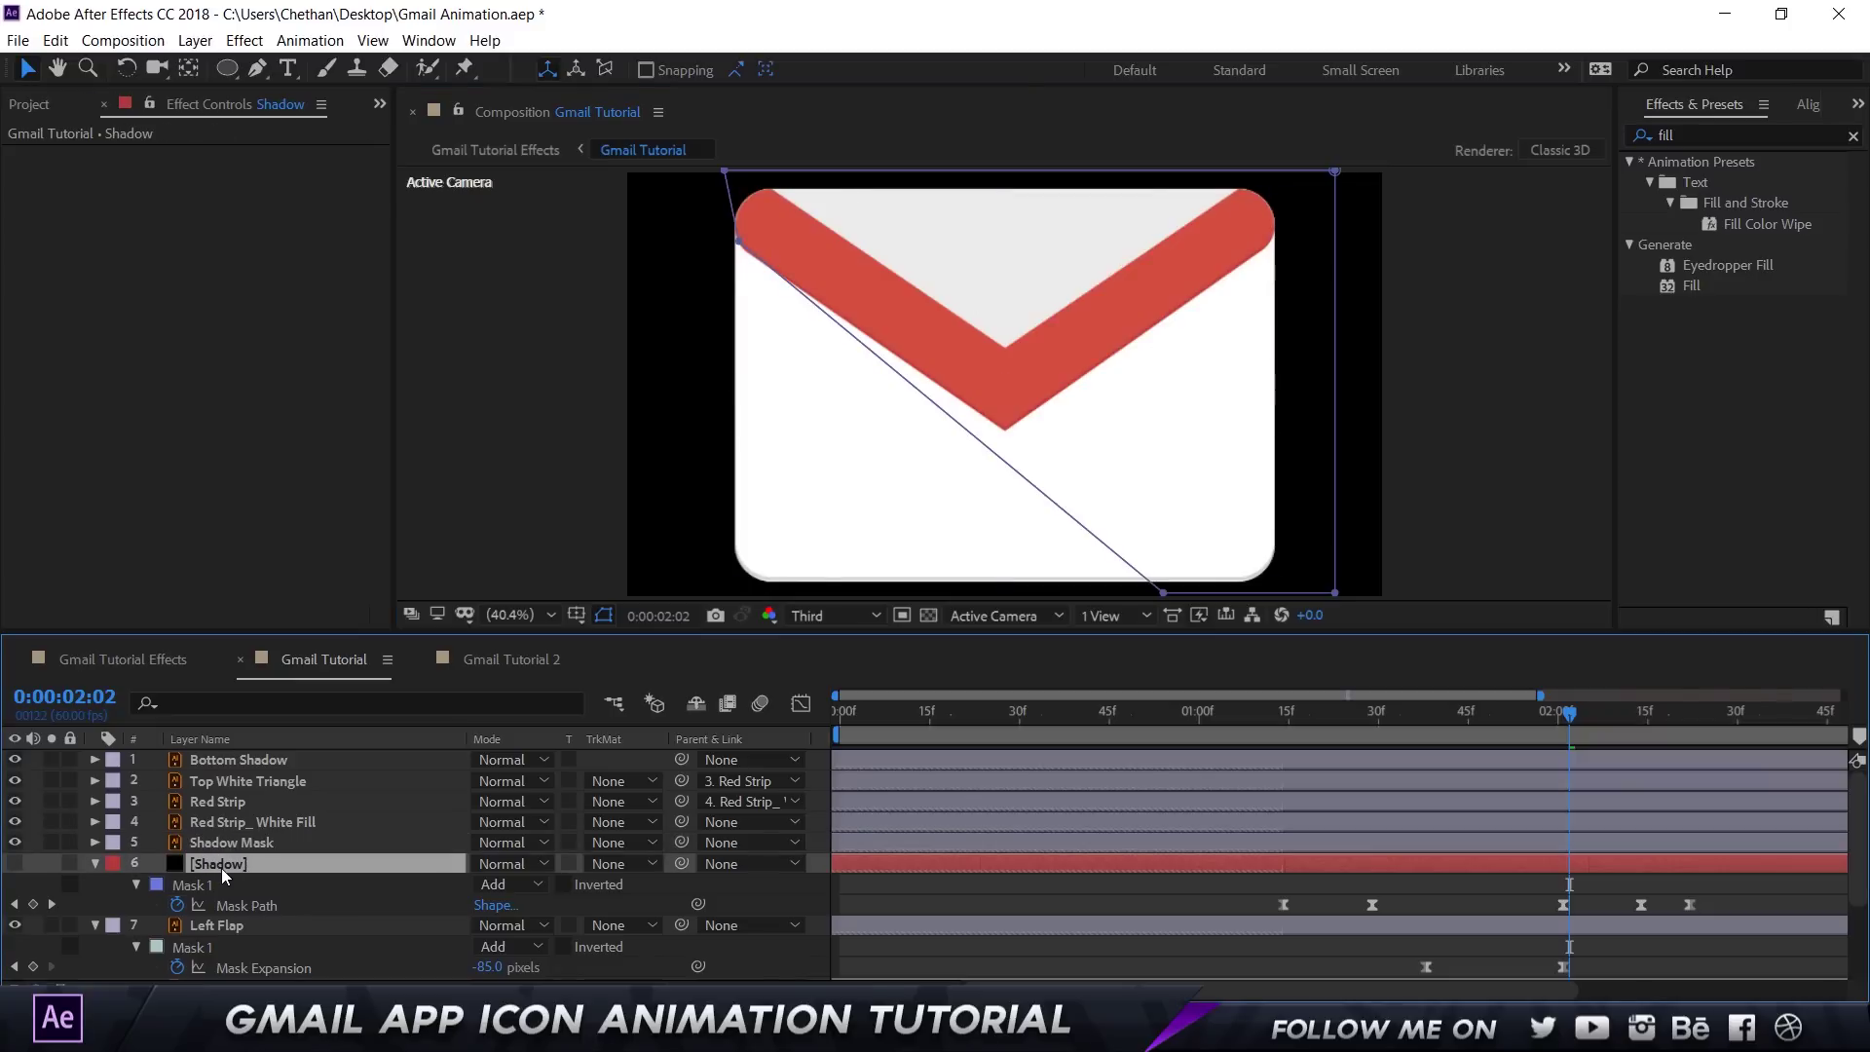
key("ctrl+shift+y")
type("Sha")
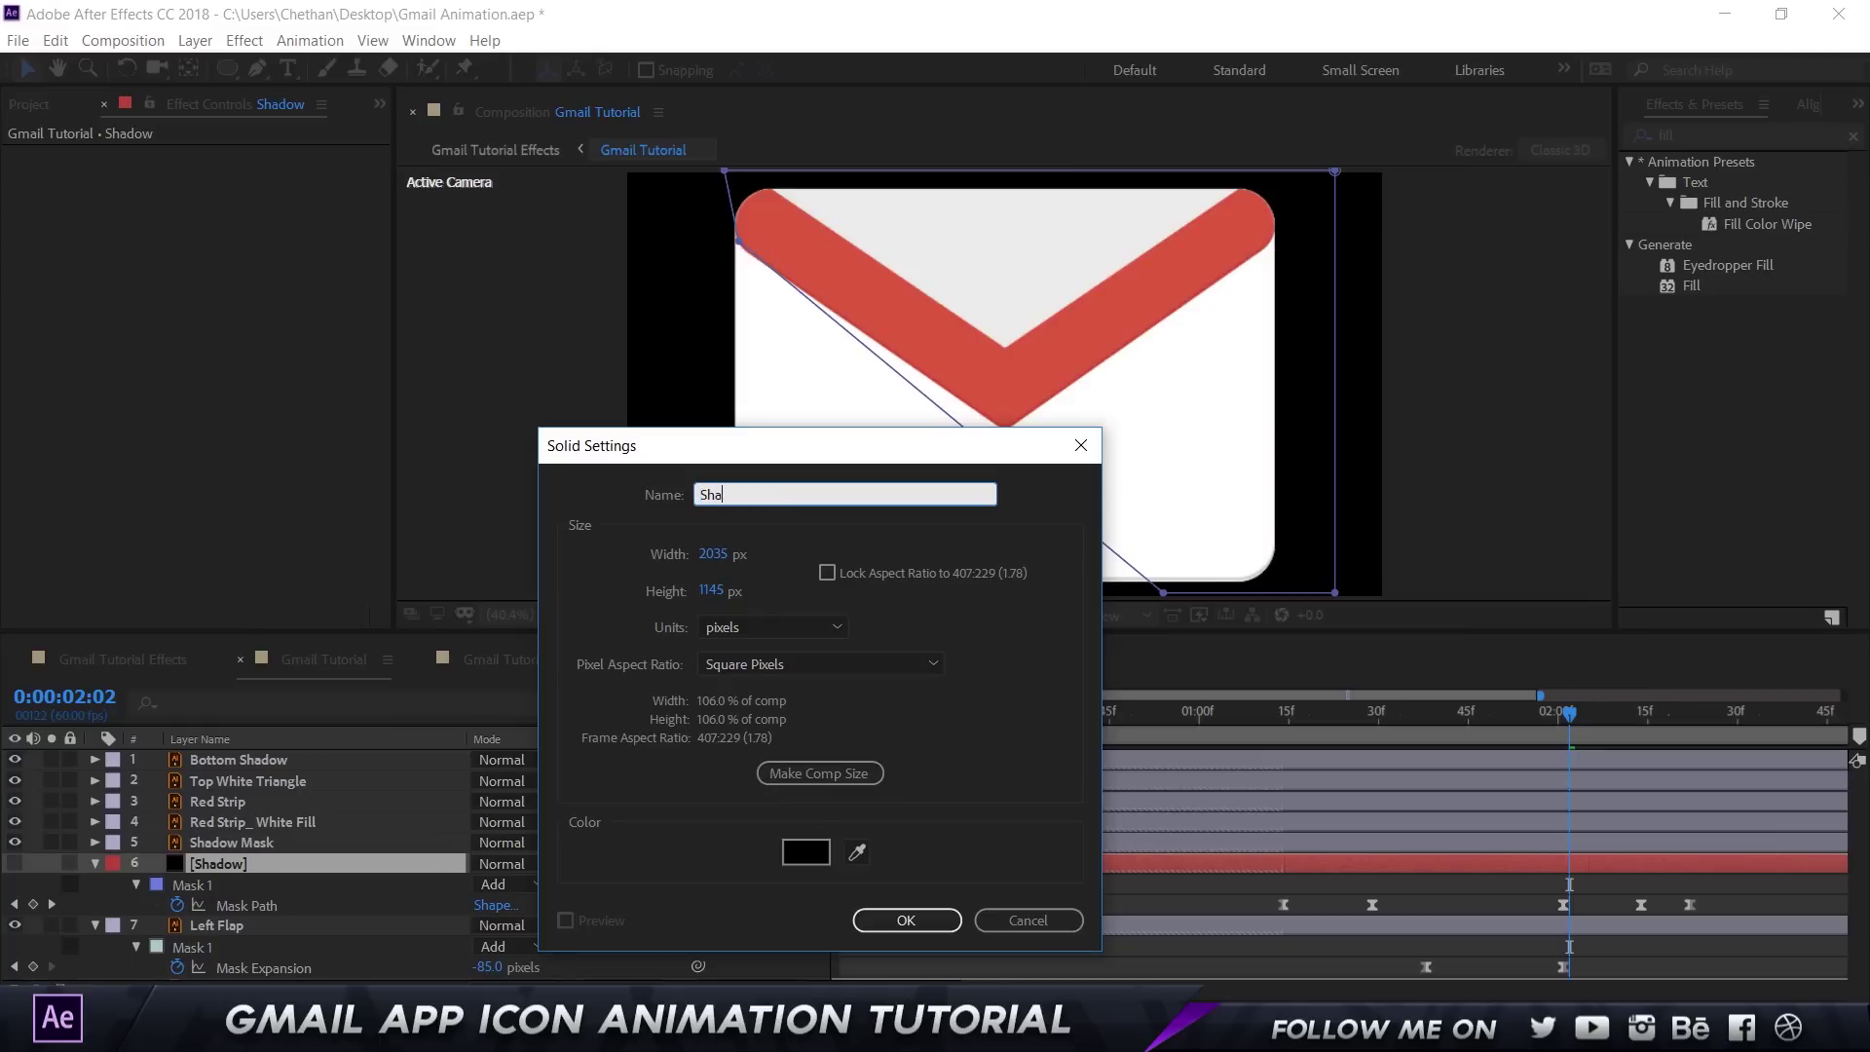
type("odwdow")
key("Return")
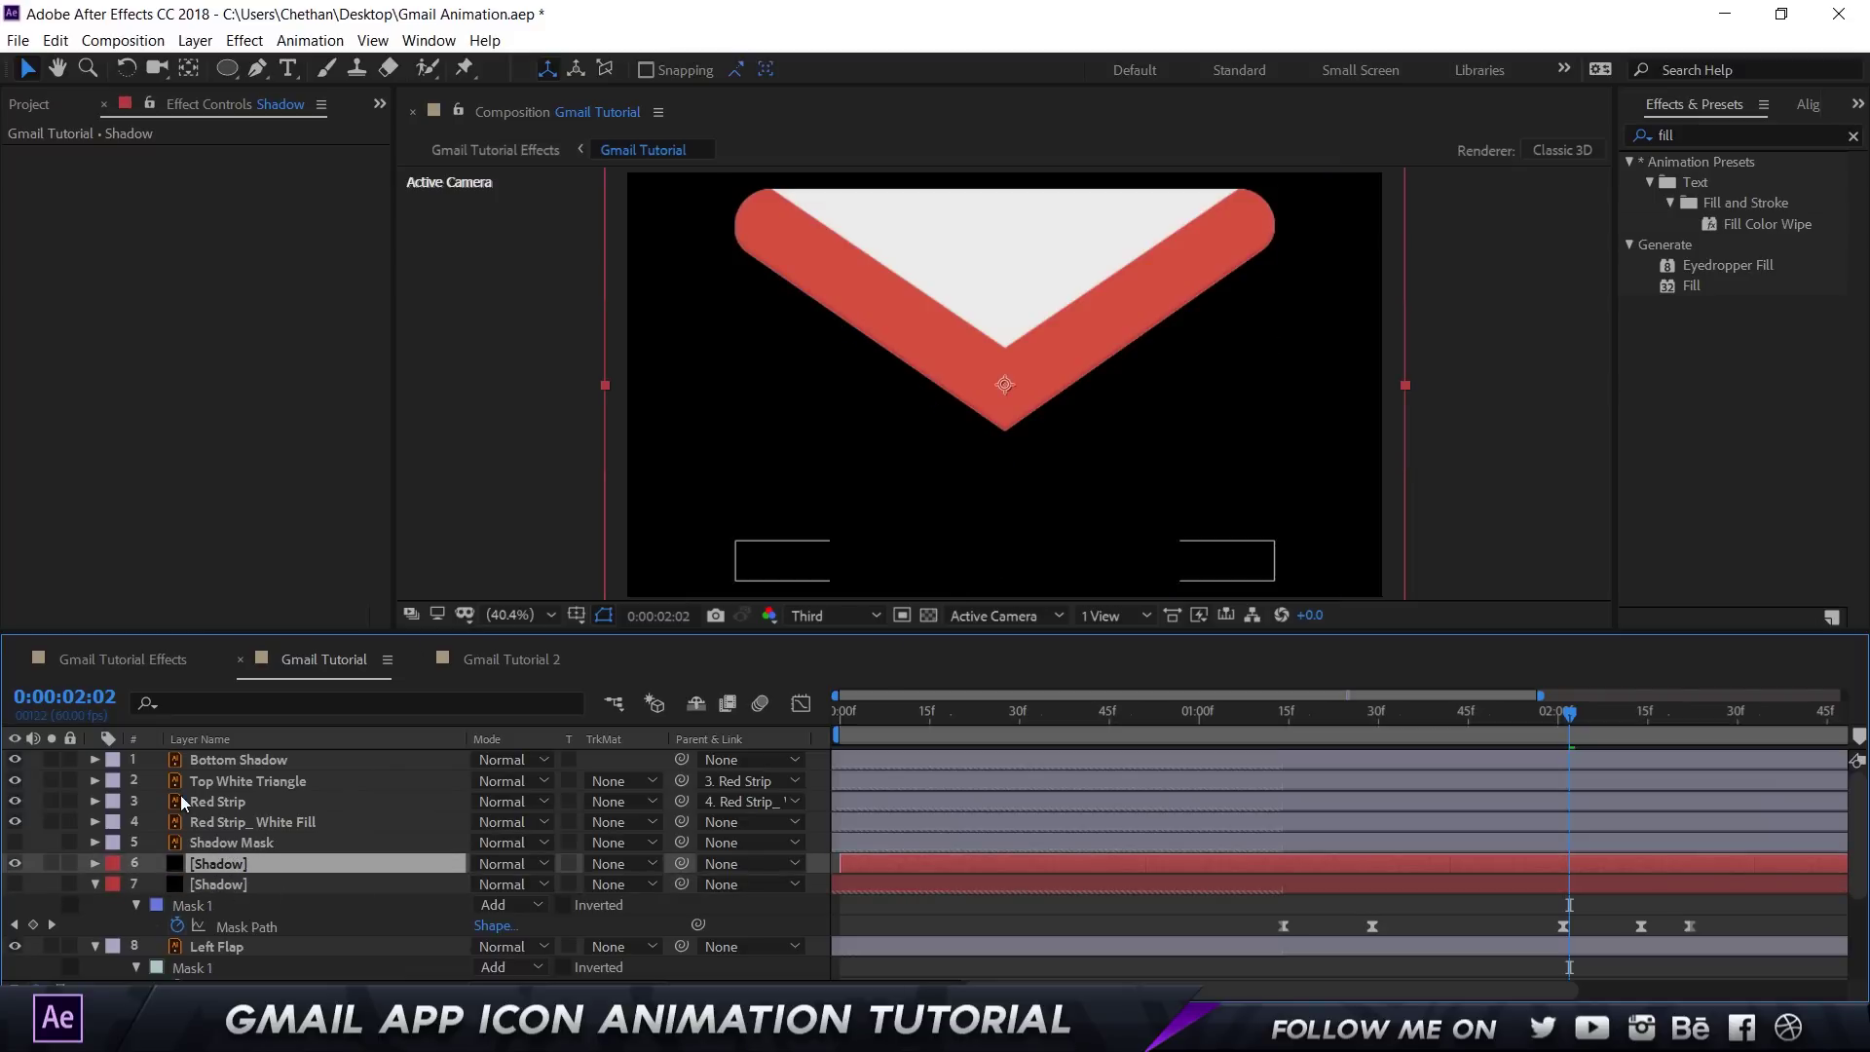
Step: Draw a closed five-point Pen mask on the new Shadow solid, running from the red strip's left end down past the frame and up to its right end
left_click(259, 70)
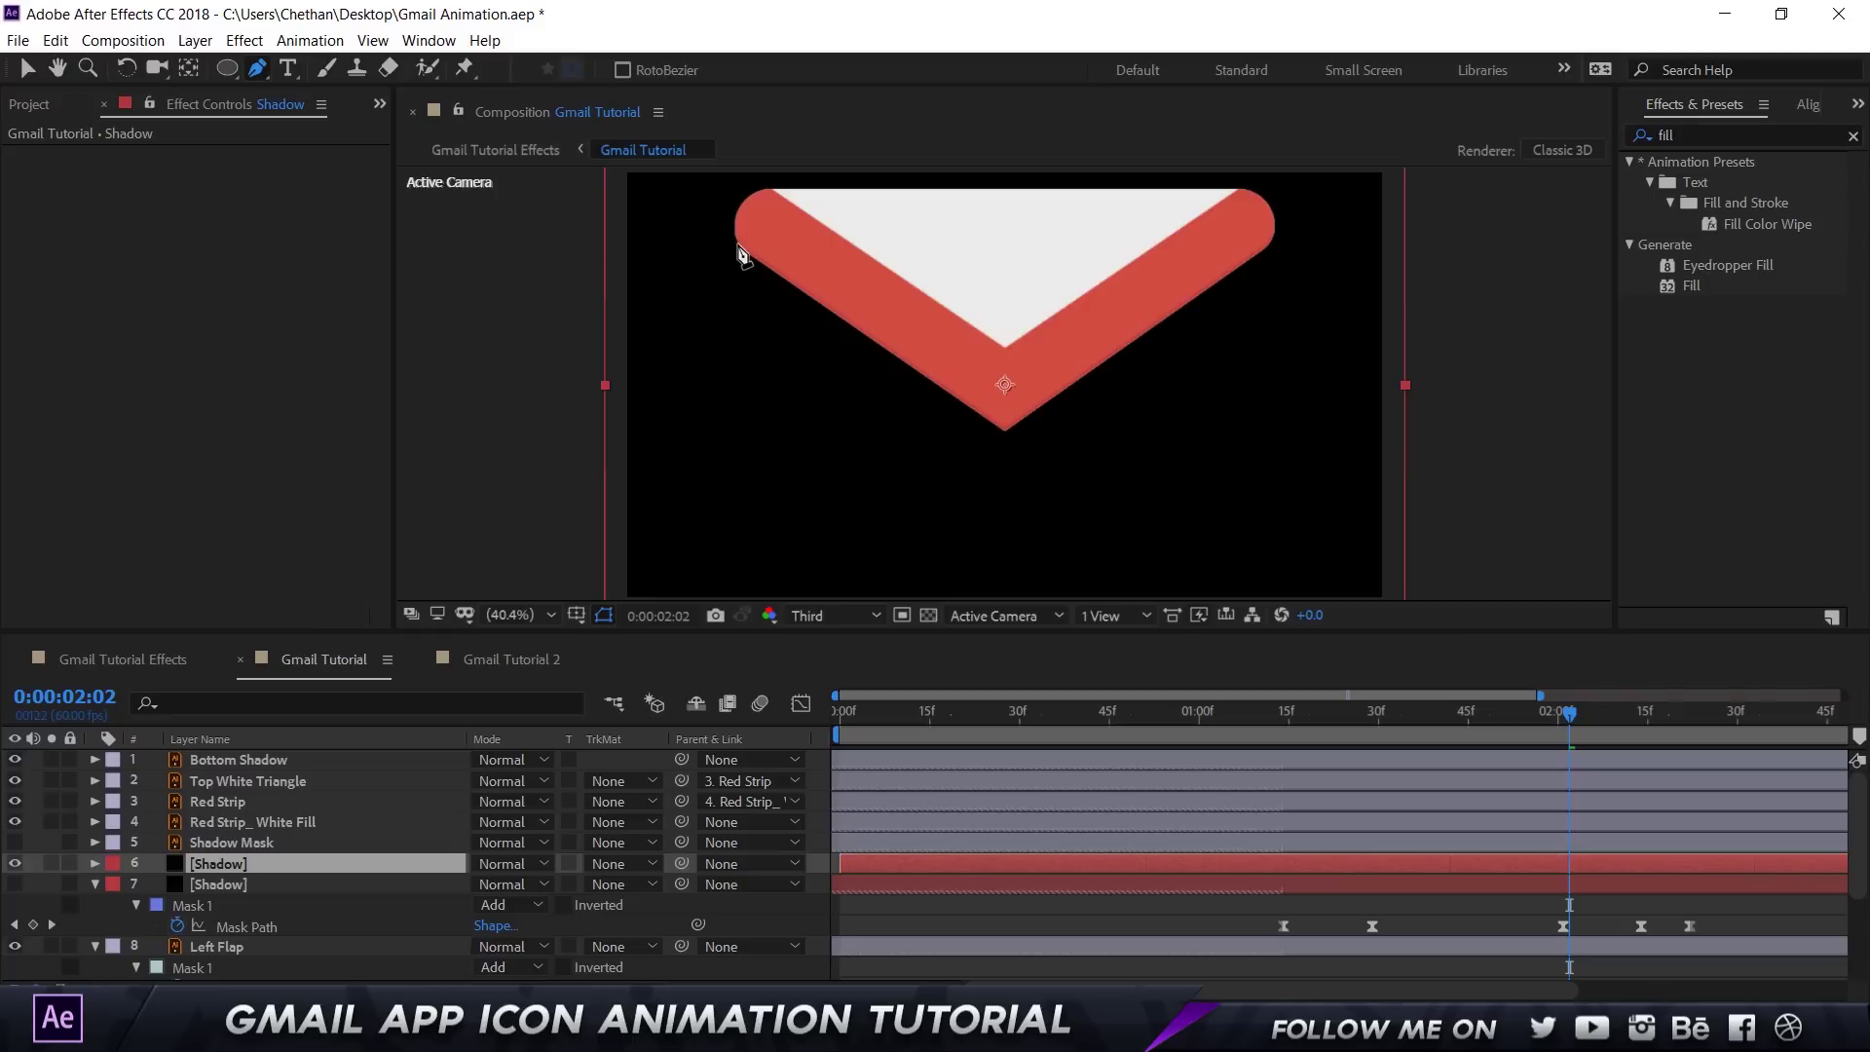
left_click_drag(1011, 510, 945, 418)
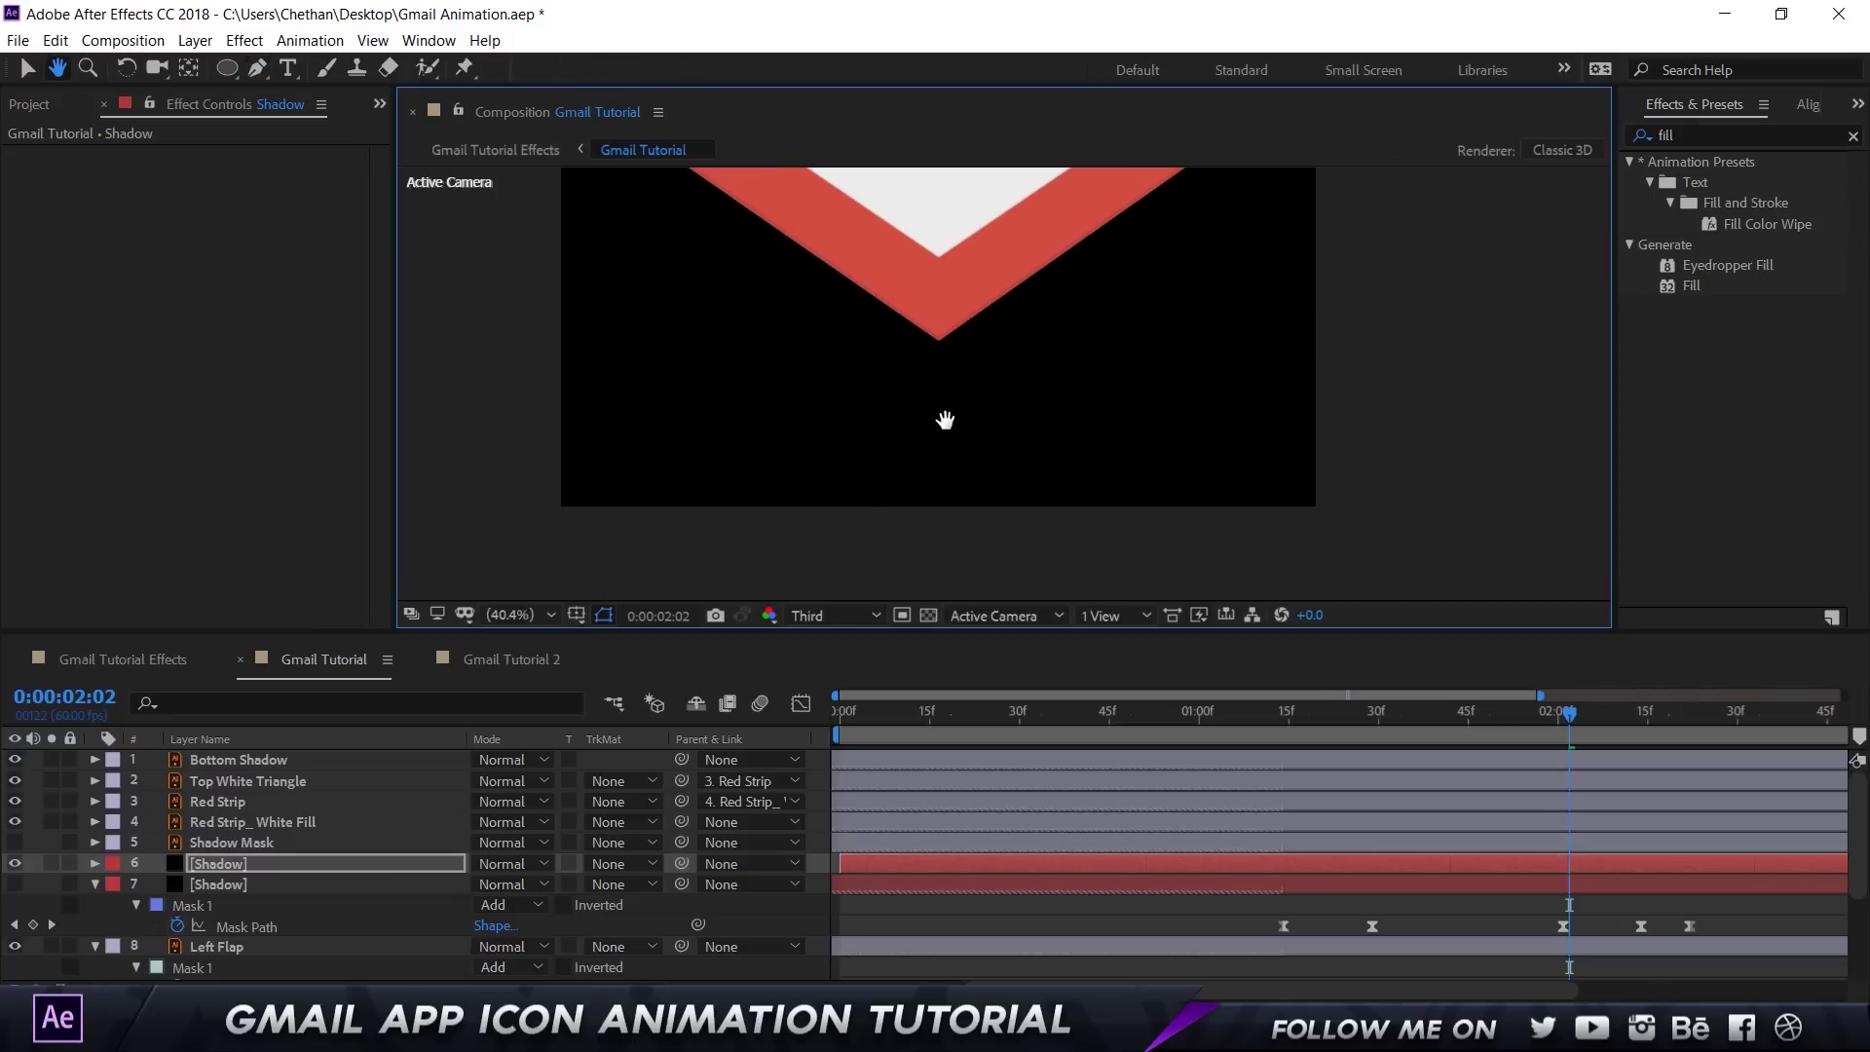
left_click(911, 558)
left_click_drag(1374, 441, 1254, 258)
key("ctrl+z")
left_click(1255, 524)
left_click_drag(1208, 351, 1202, 447)
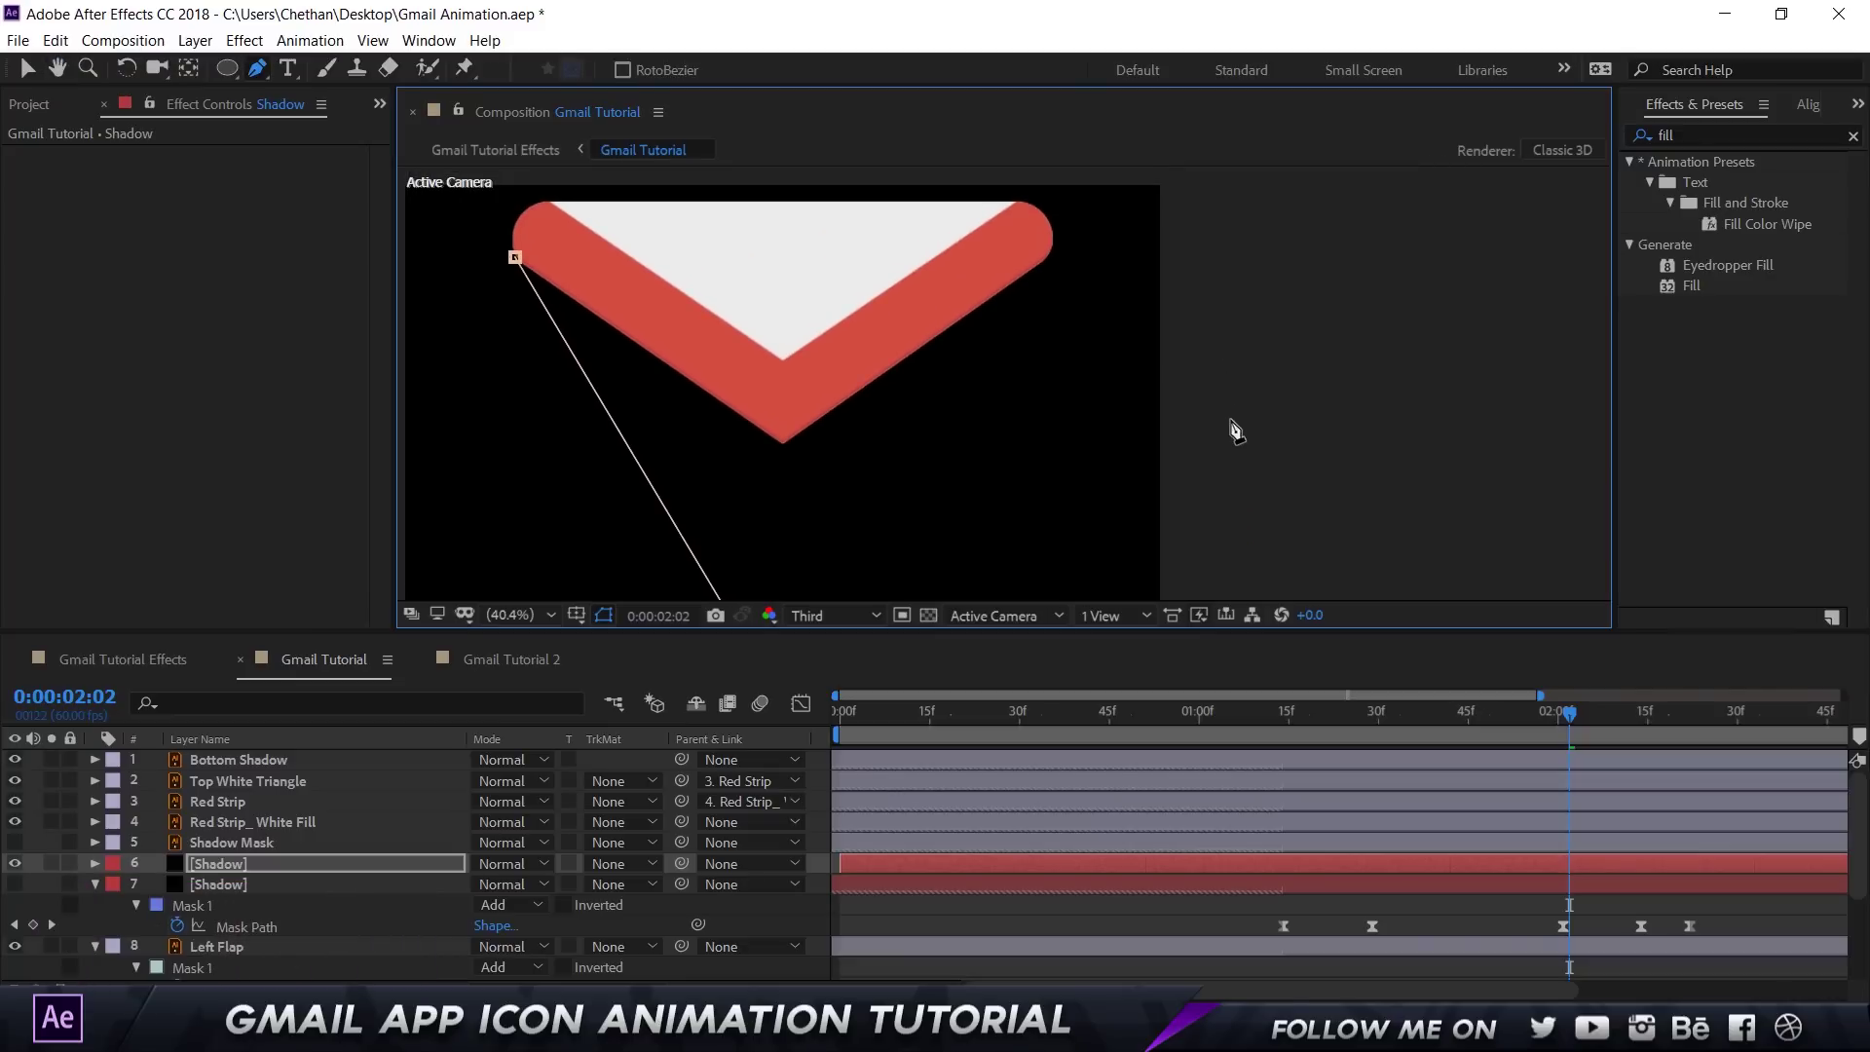
left_click(1227, 413)
left_click(1045, 217)
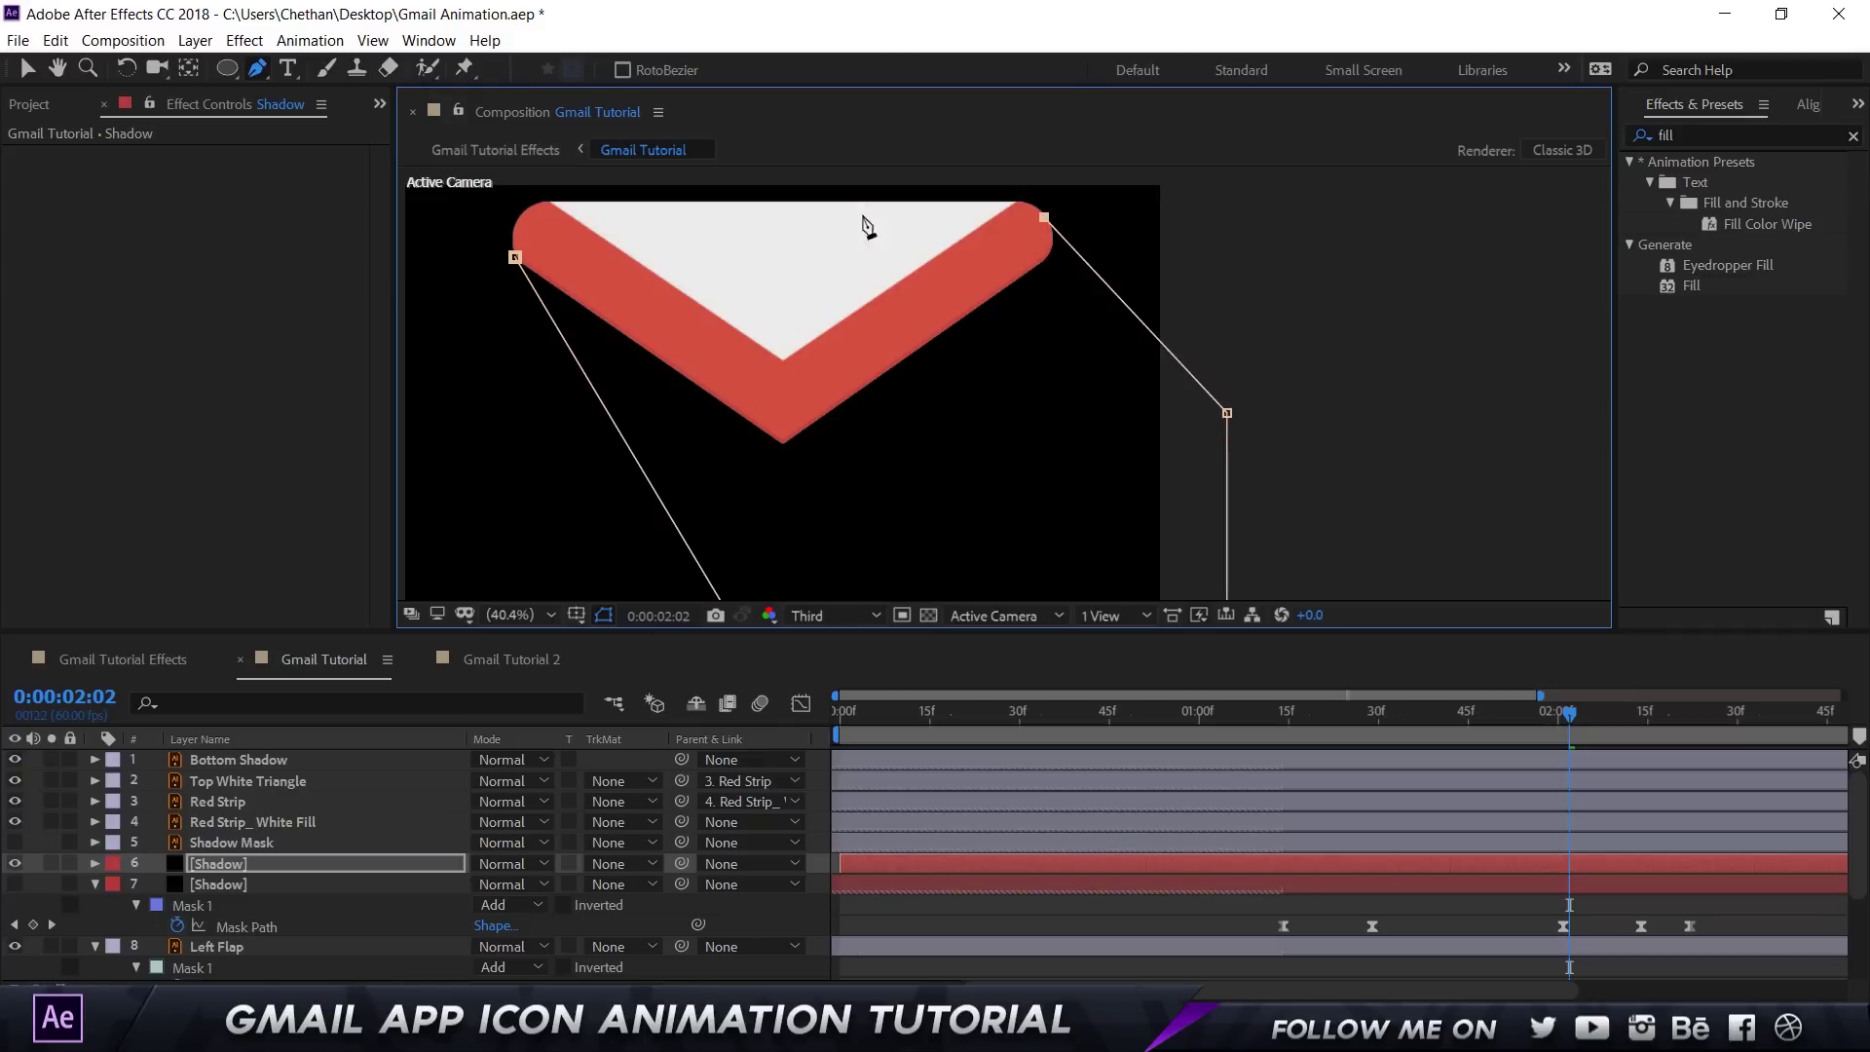
left_click(514, 257)
left_click_drag(857, 472, 894, 393)
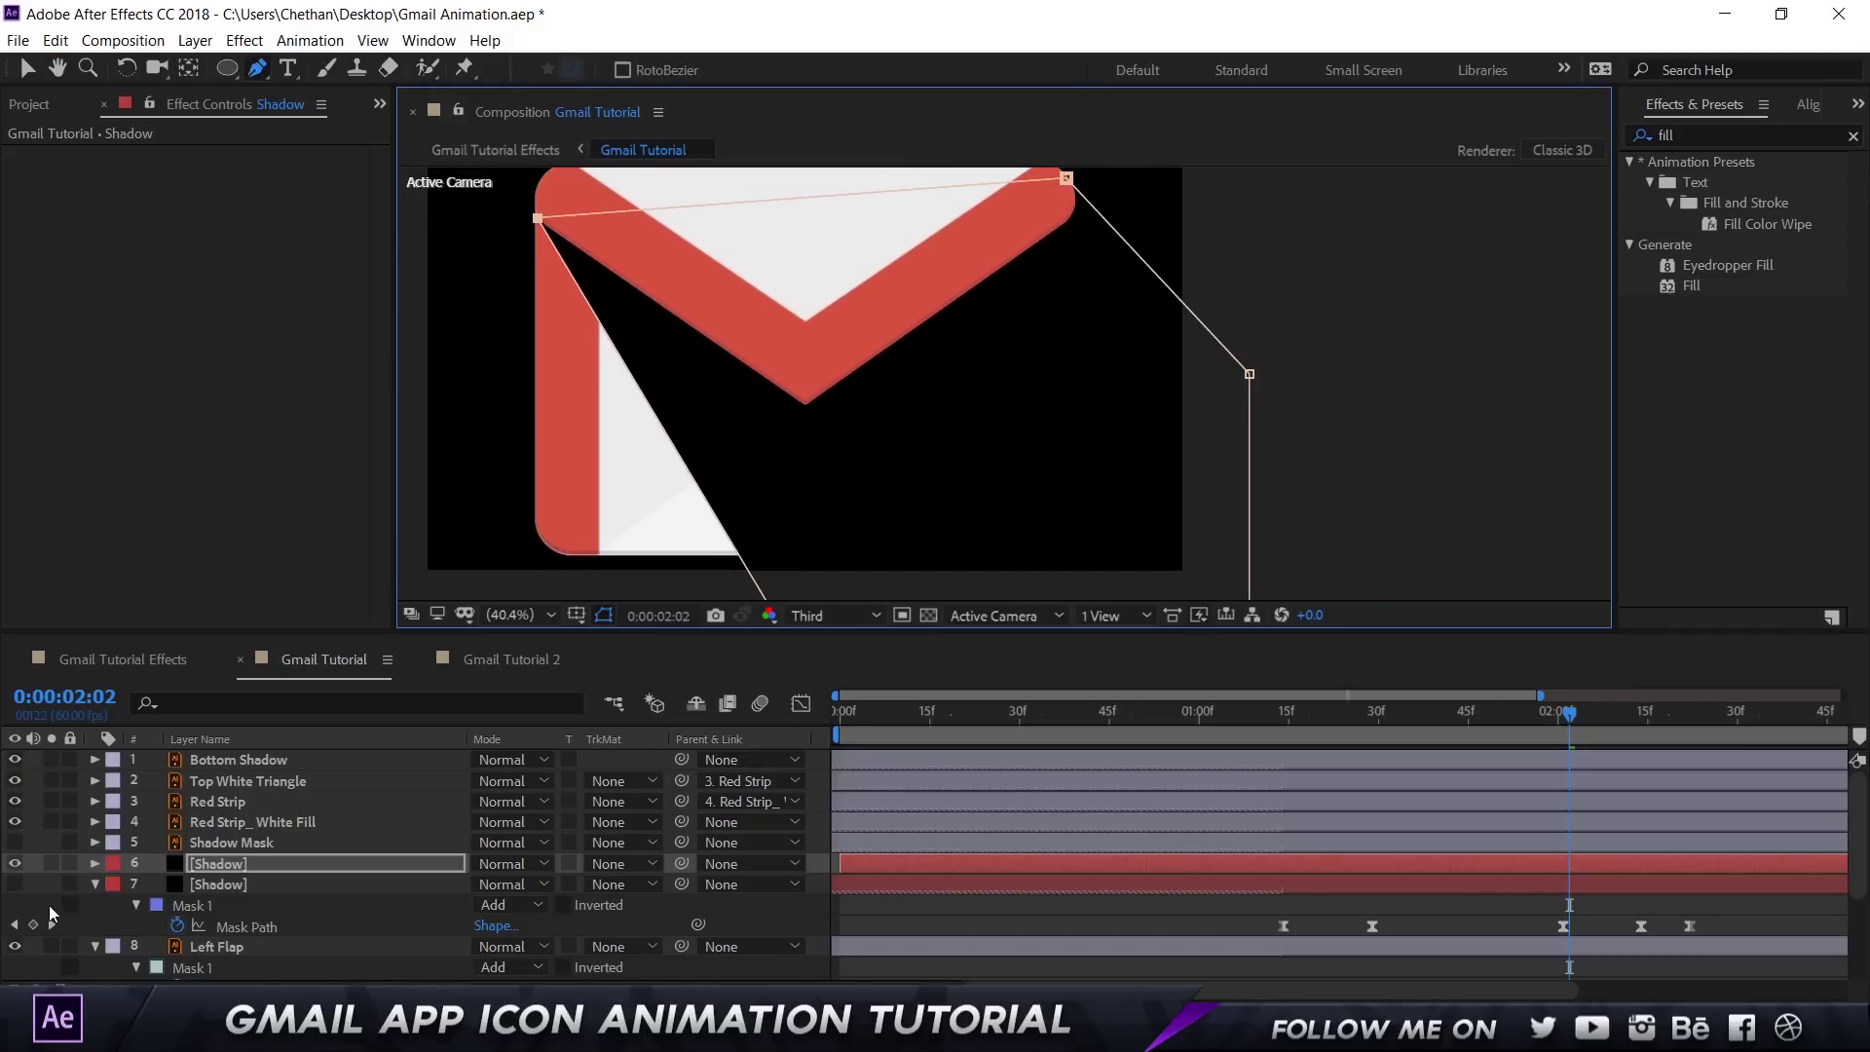
Step: Turn on the transparency grid, fit the whole mask in view and switch back to the Selection tool
scroll(39, 940, "down", 3)
scroll(84, 912, "up", 3)
left_click(927, 616)
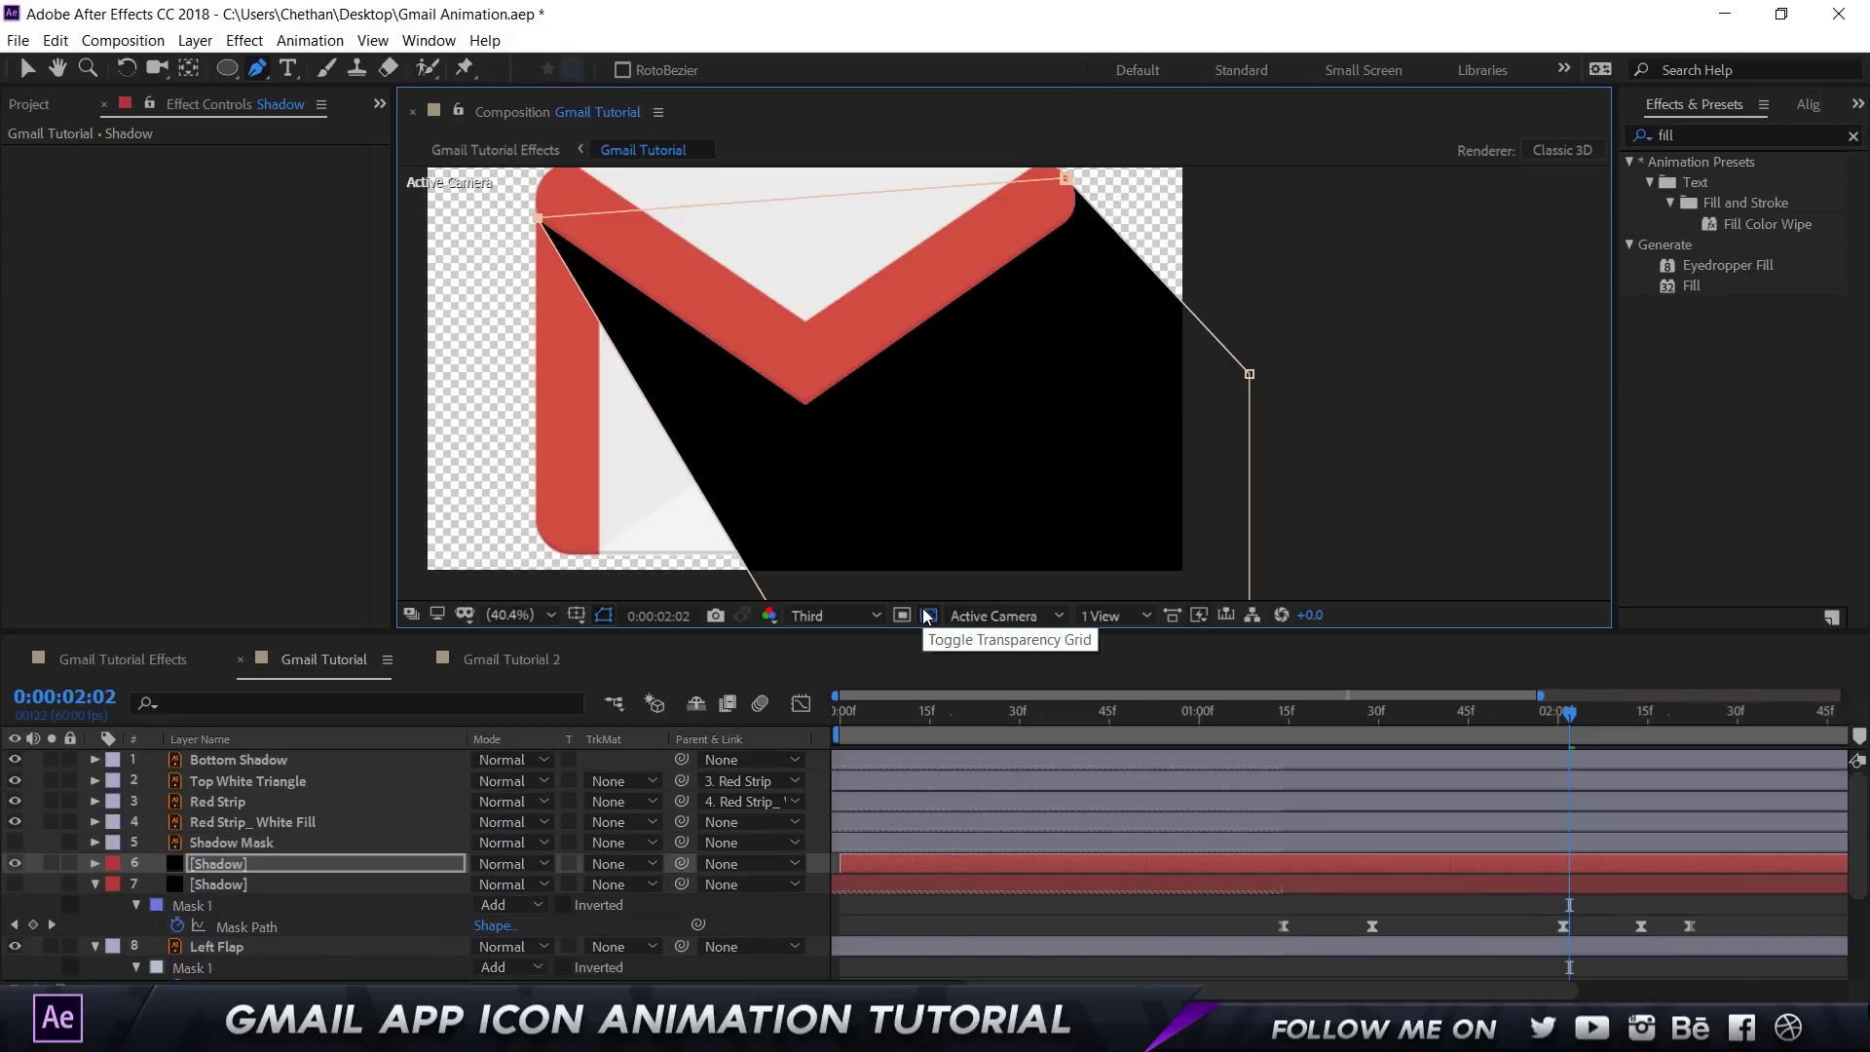
left_click_drag(1017, 339, 1013, 380)
scroll(1013, 380, "down", 3)
key("v")
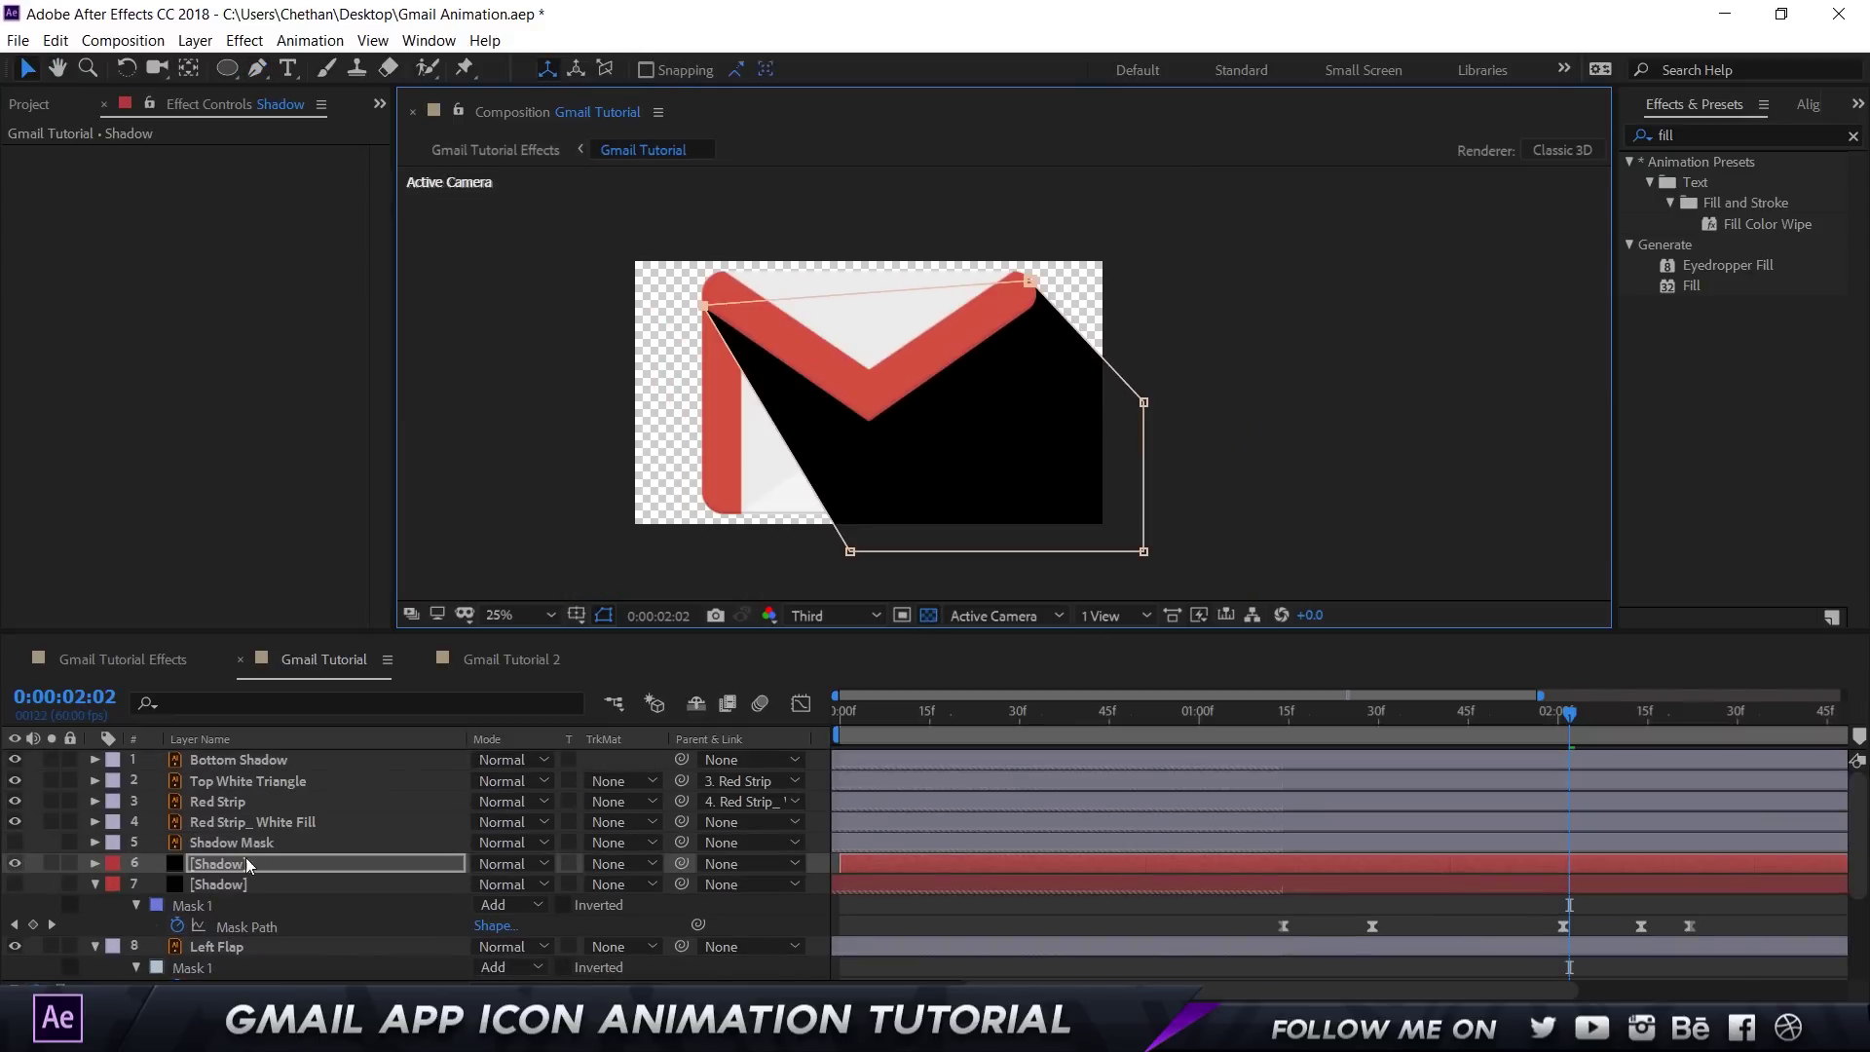
Step: Set the mask feather of the new Shadow solid to 20 pixels, matching the original Shadow layer
left_click(236, 882)
key("f")
left_click(263, 872)
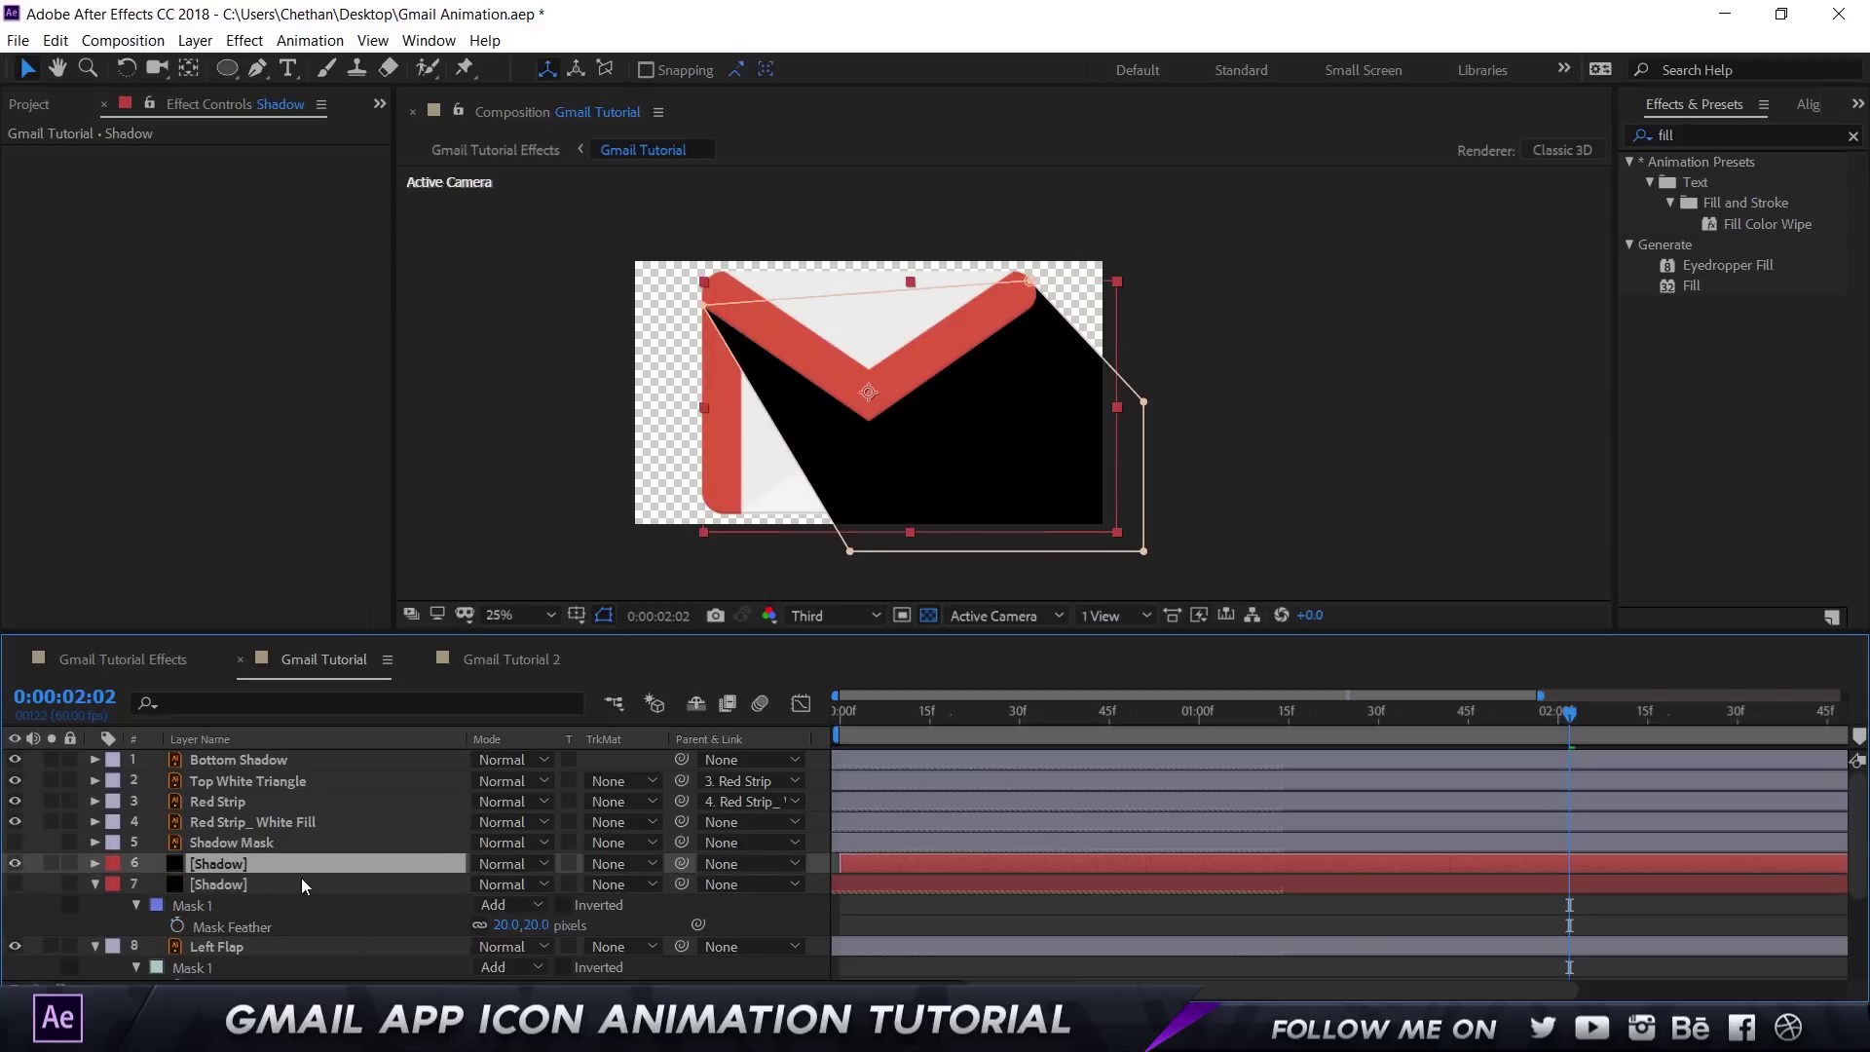
key("f")
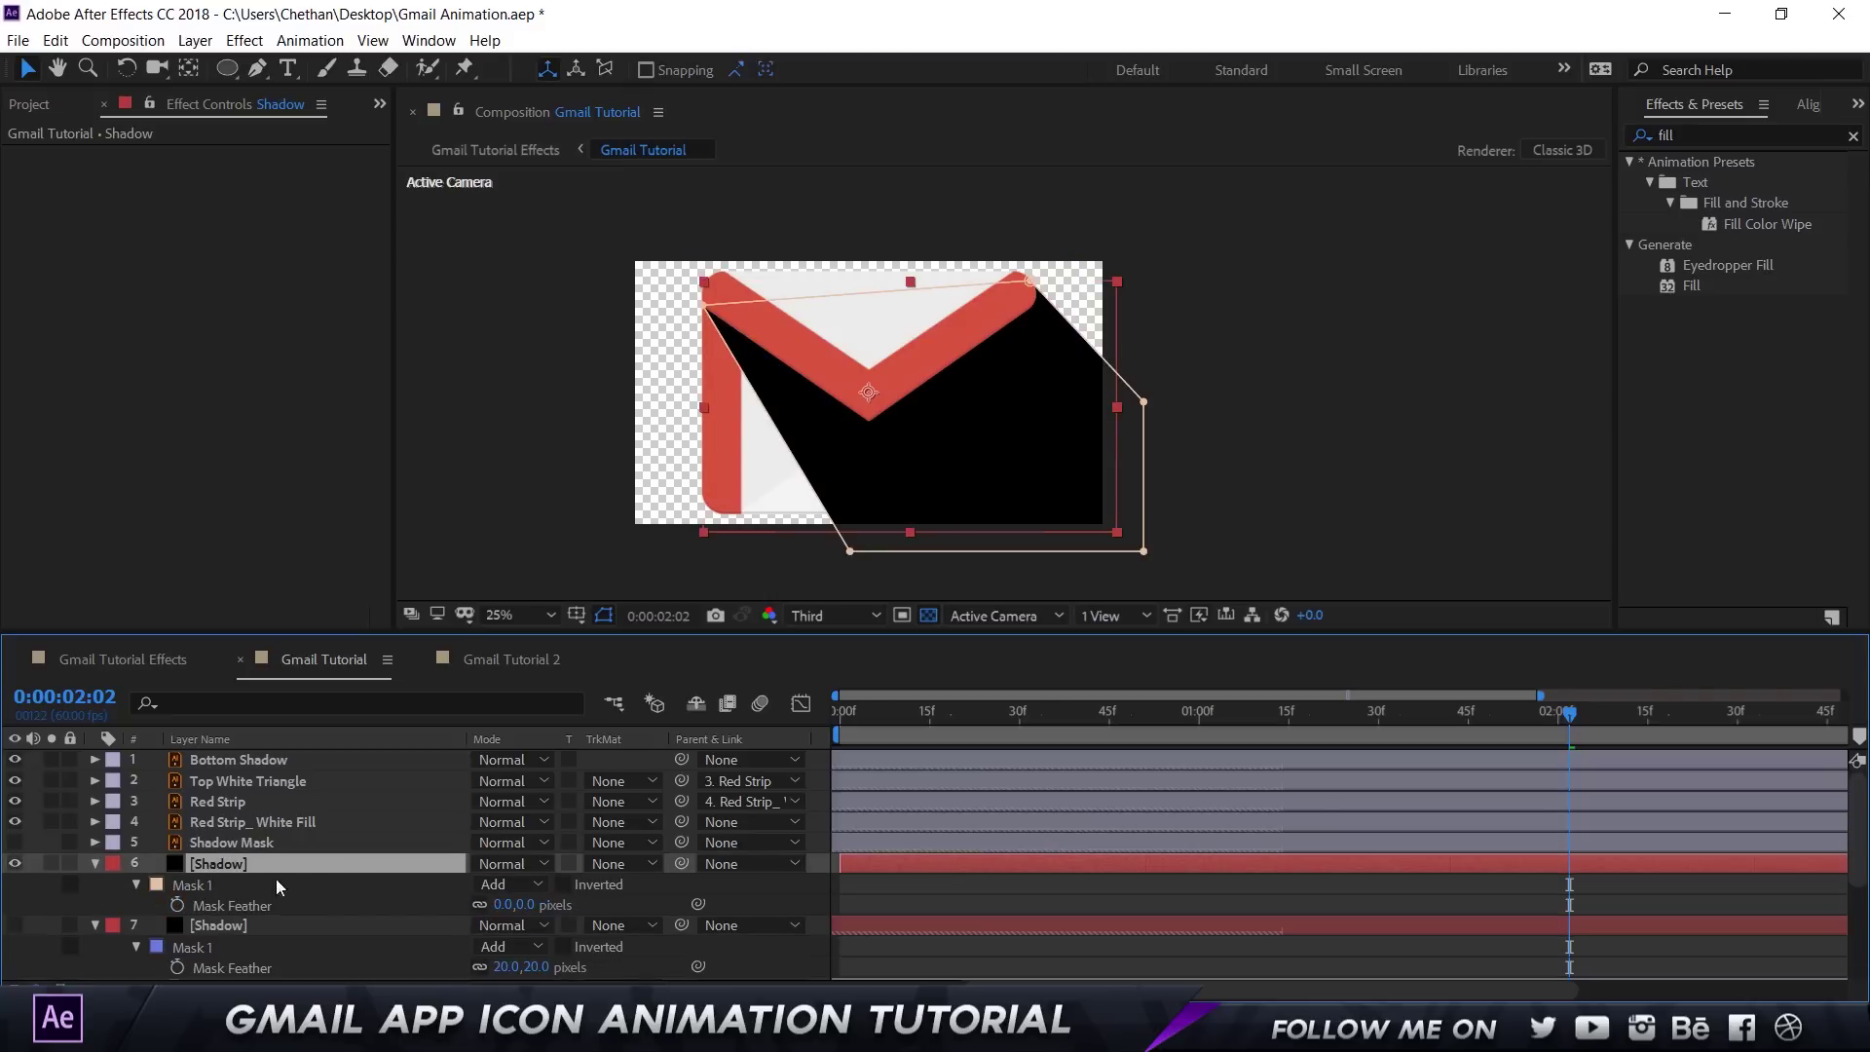
left_click(513, 905)
type("20")
key("Return")
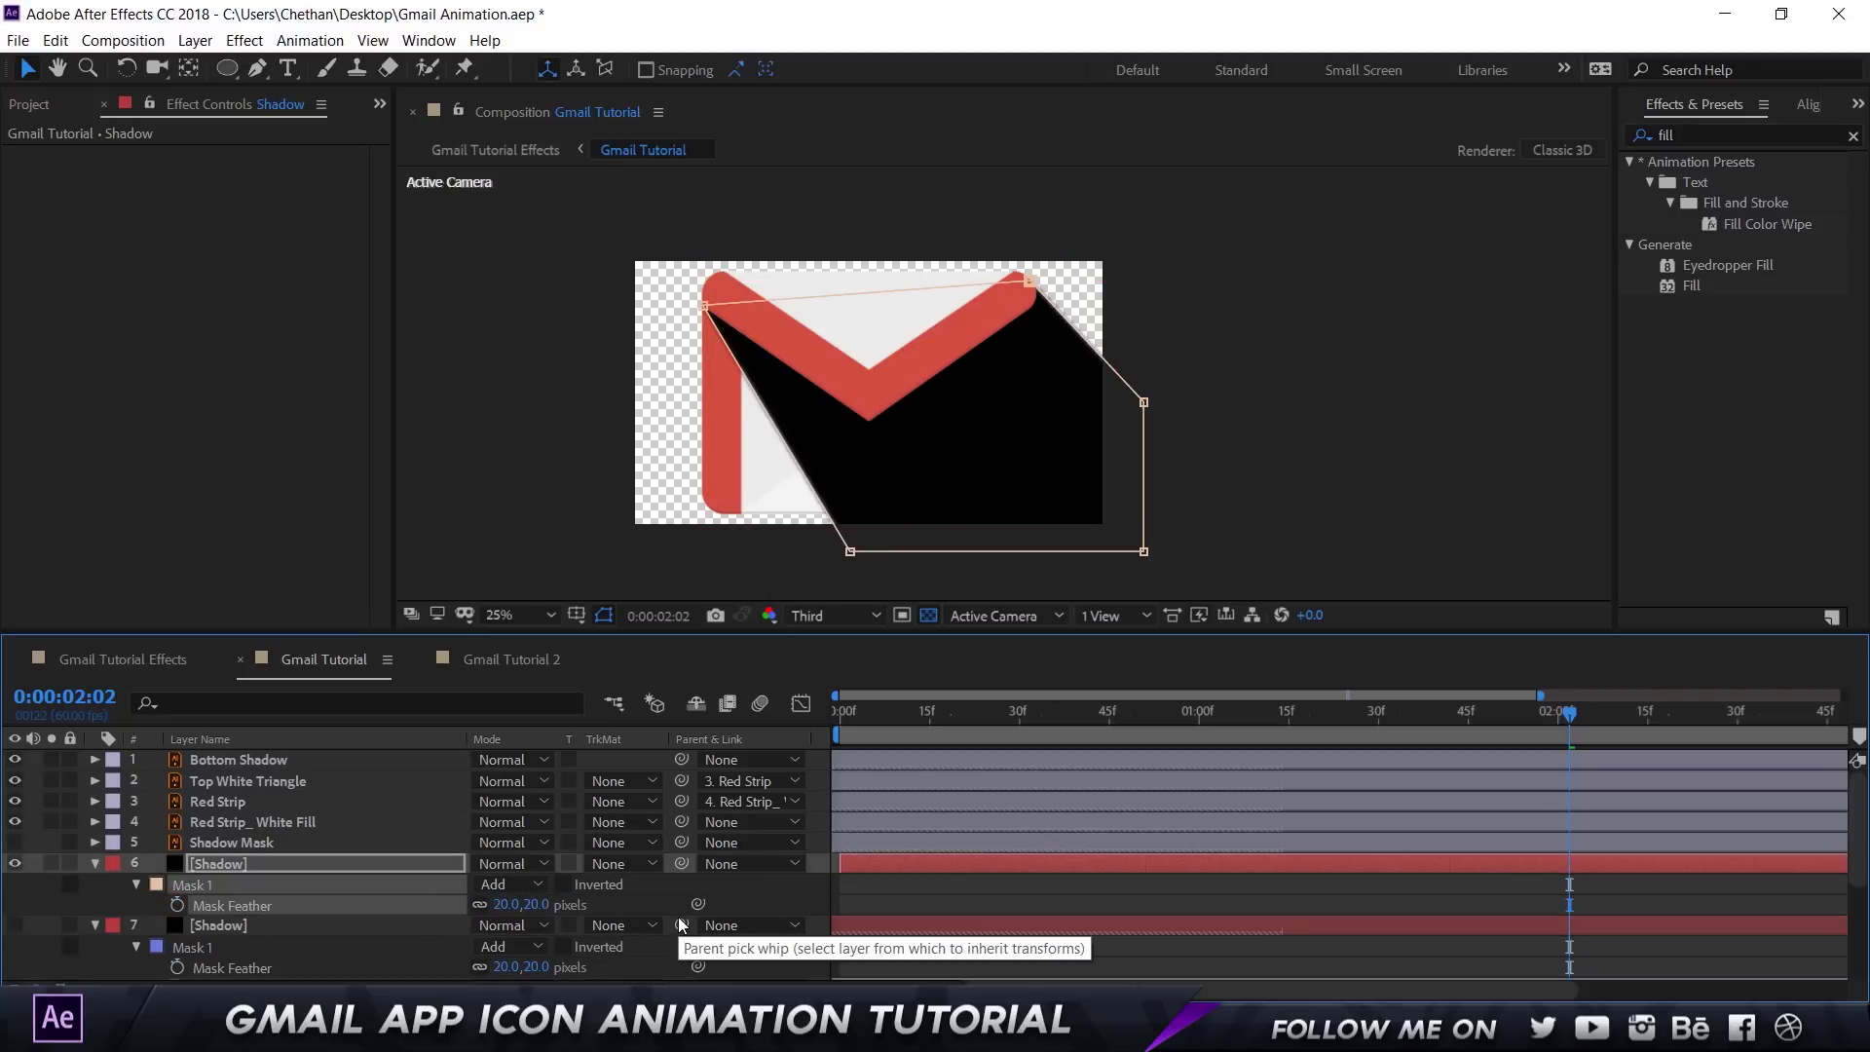
Step: Set the opacity of the new Shadow solid to 5%, matching the original Shadow layer
left_click(285, 926)
key("t")
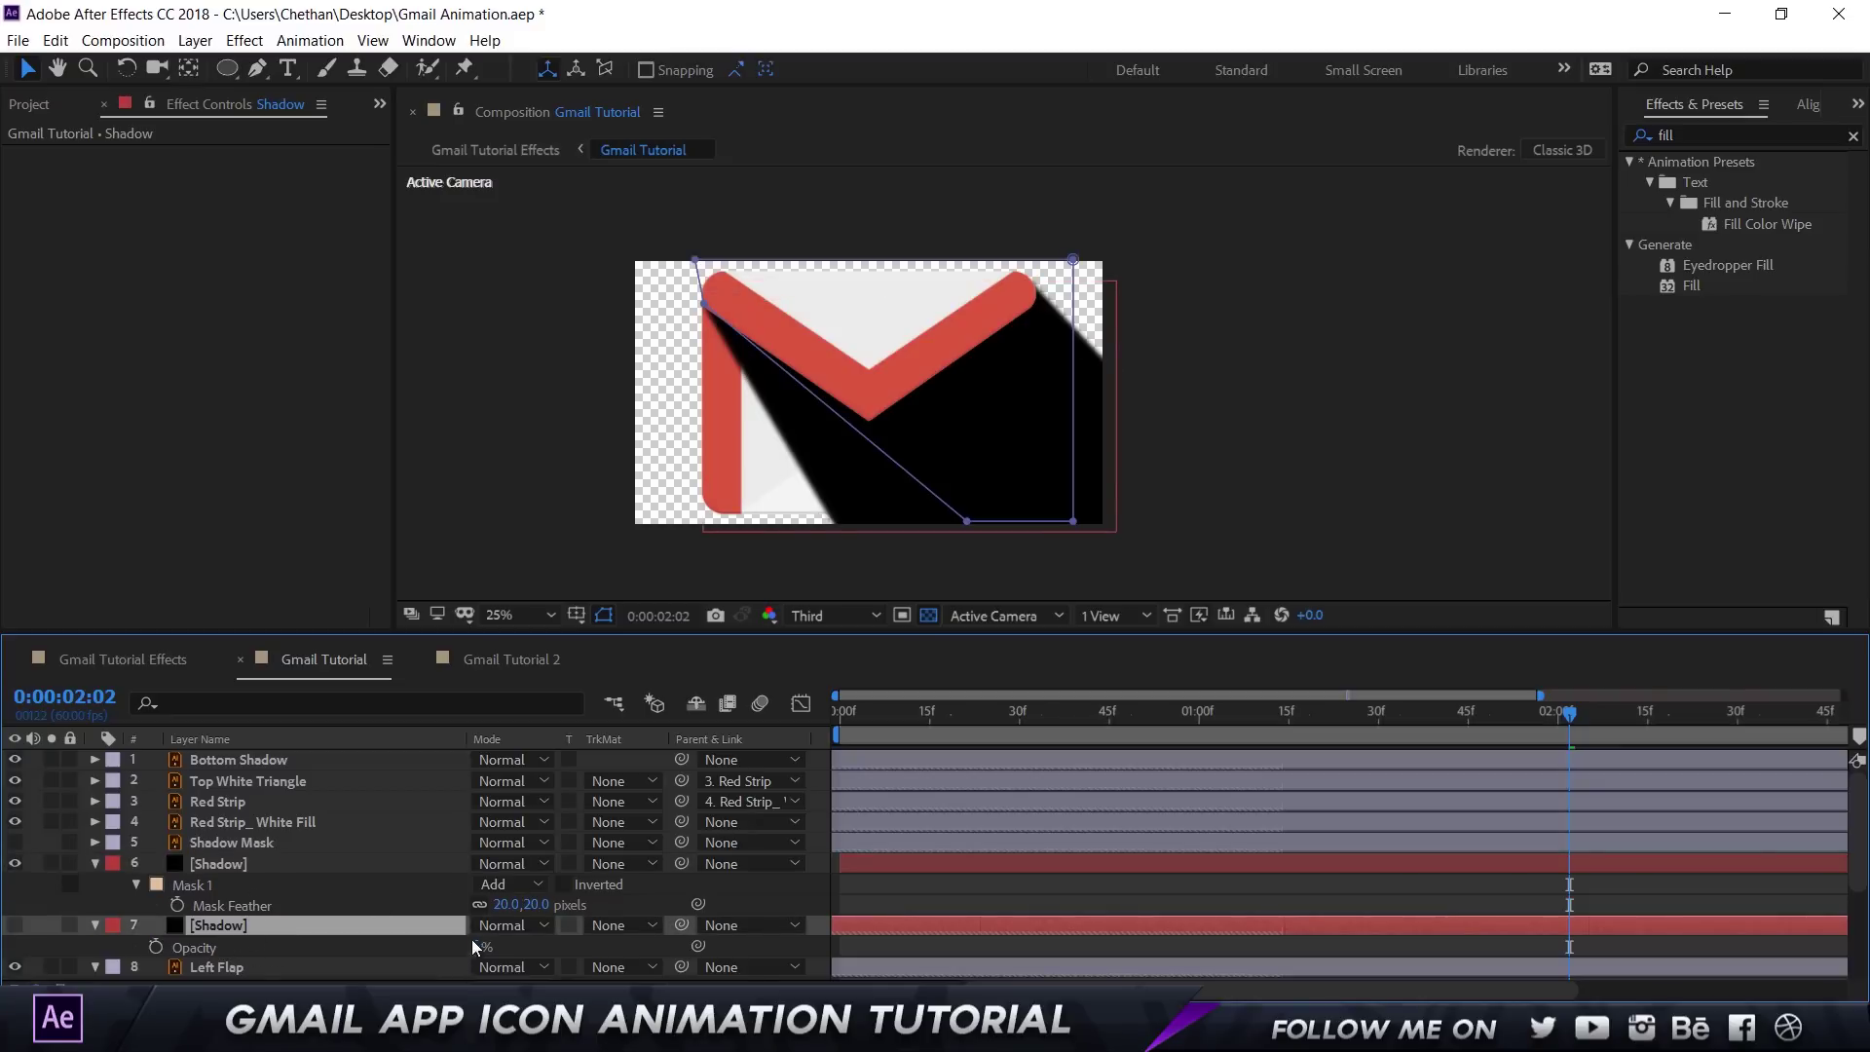
left_click(292, 863)
key("t")
left_click(482, 884)
type("5")
key("Return")
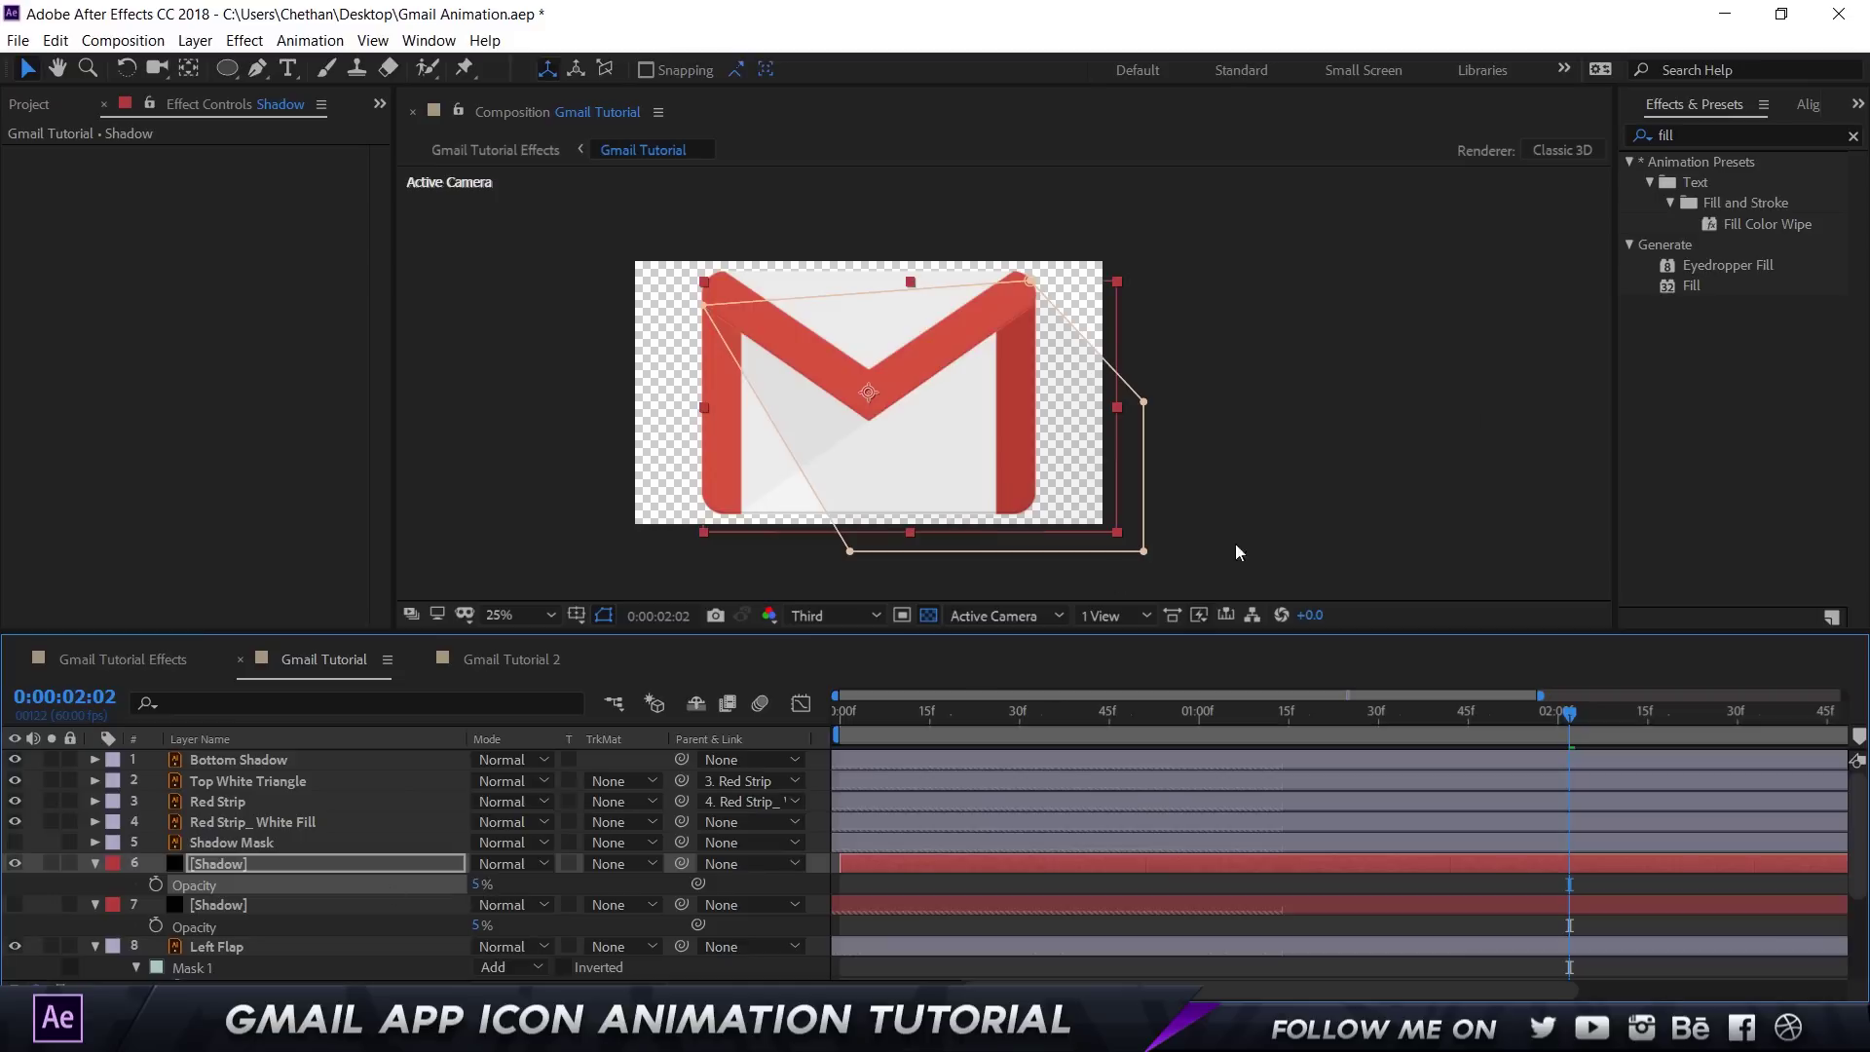
Step: Examine how the new soft shadow falls across the envelope and beyond its right edge
left_click(1463, 388)
scroll(962, 417, "up", 5)
scroll(688, 471, "down", 3)
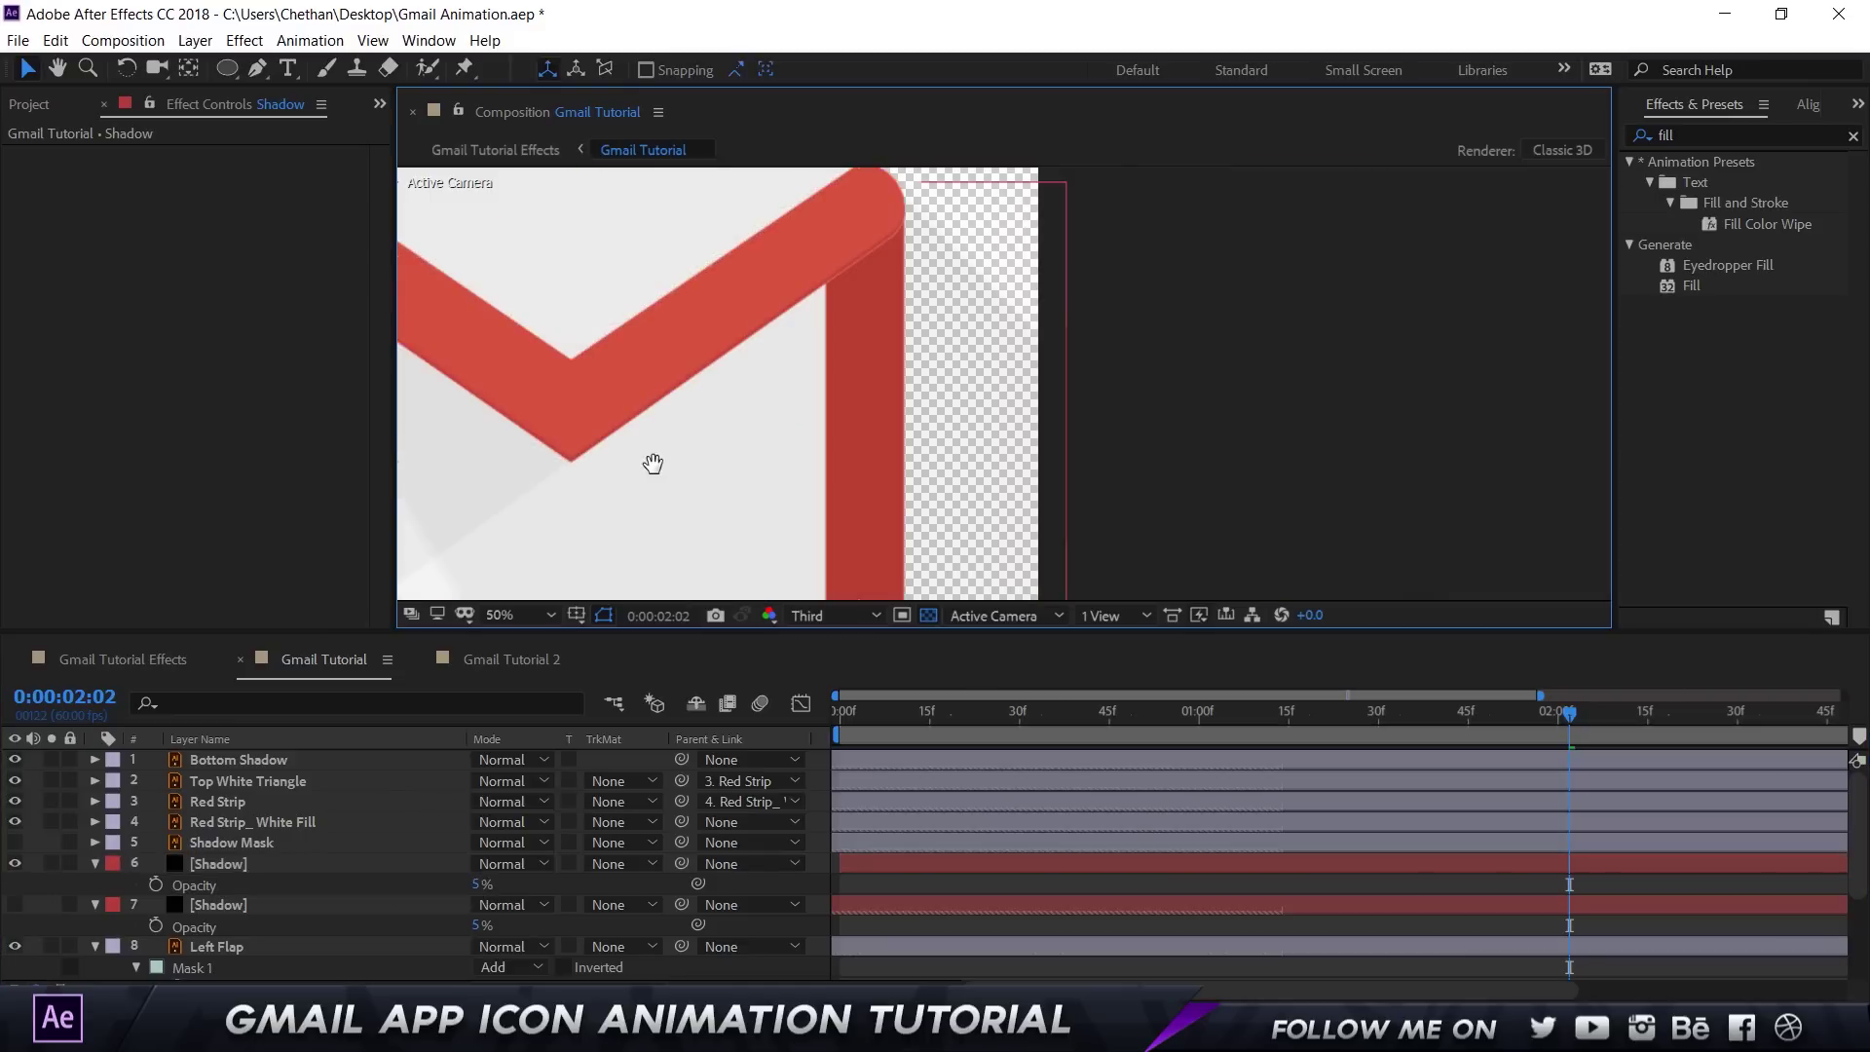
left_click_drag(670, 465, 885, 334)
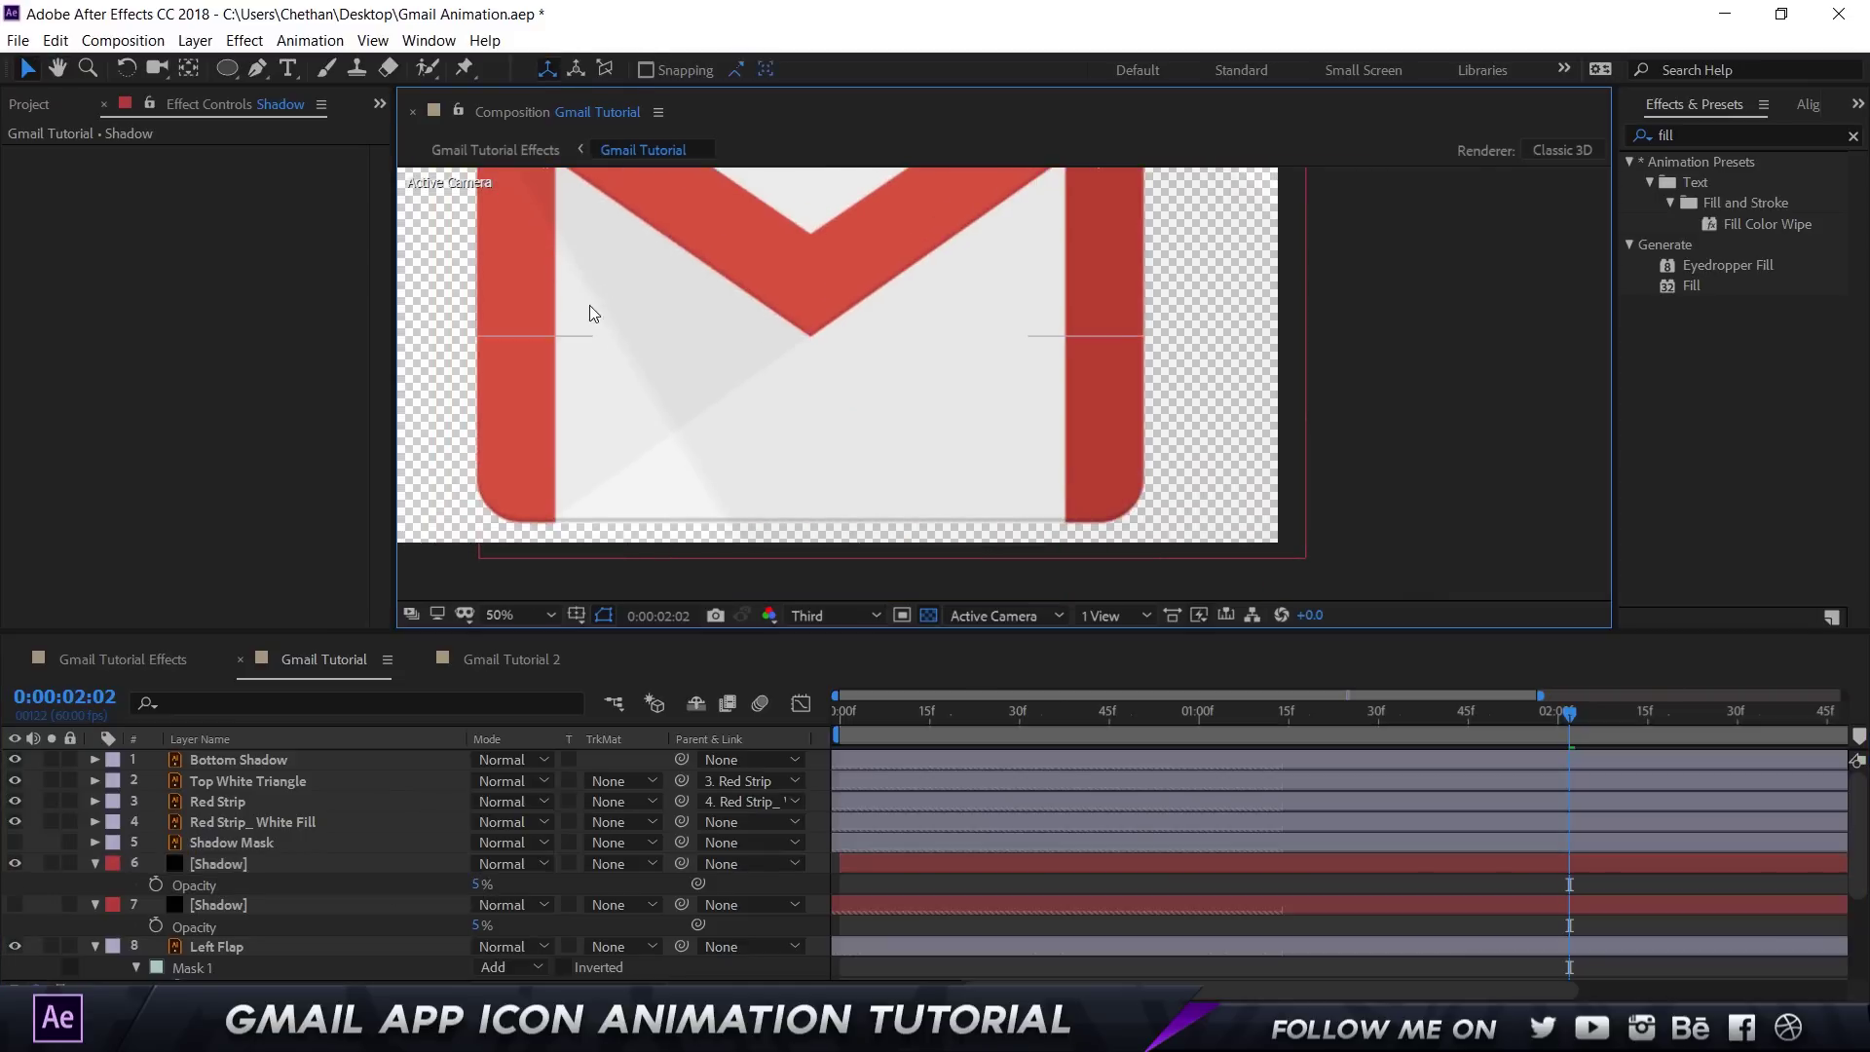
scroll(816, 482, "down", 2)
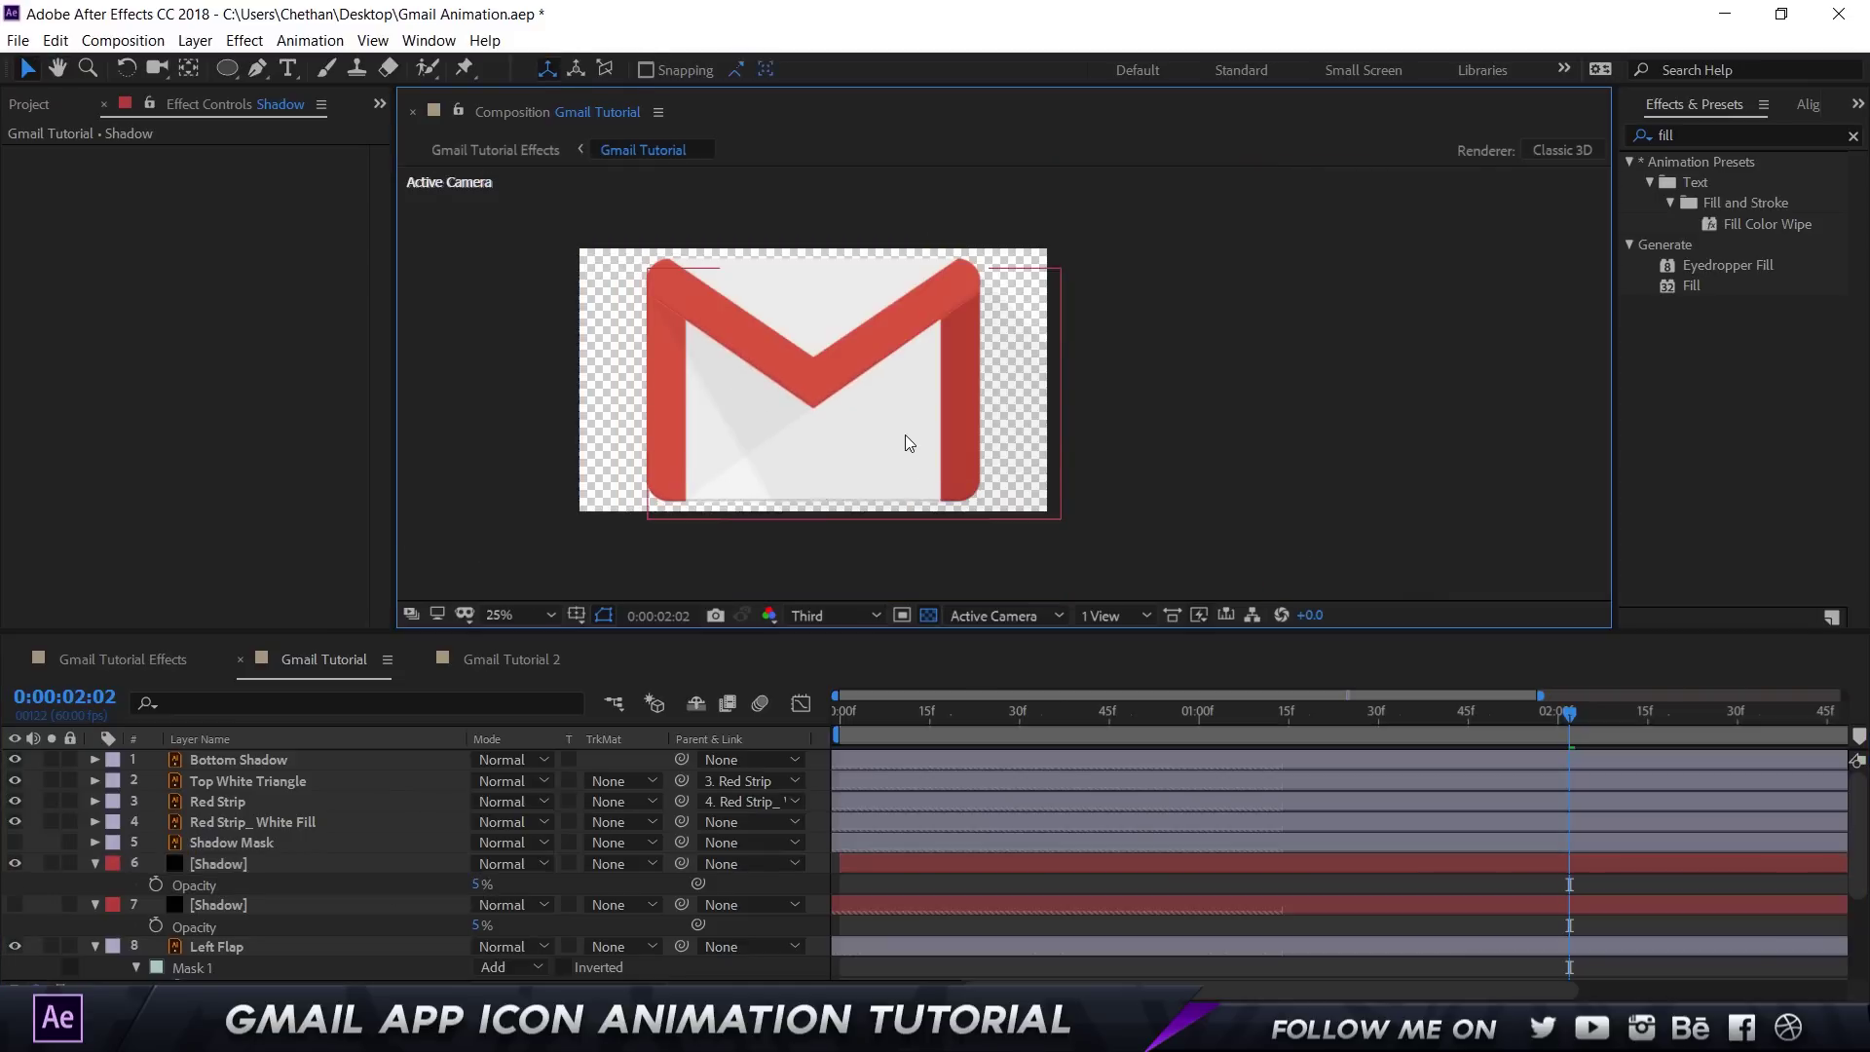
scroll(834, 530, "up", 2)
Step: Create a white (ffffff) 2035 x 1145 px solid and place it beneath the White BG layer
scroll(243, 974, "down", 3)
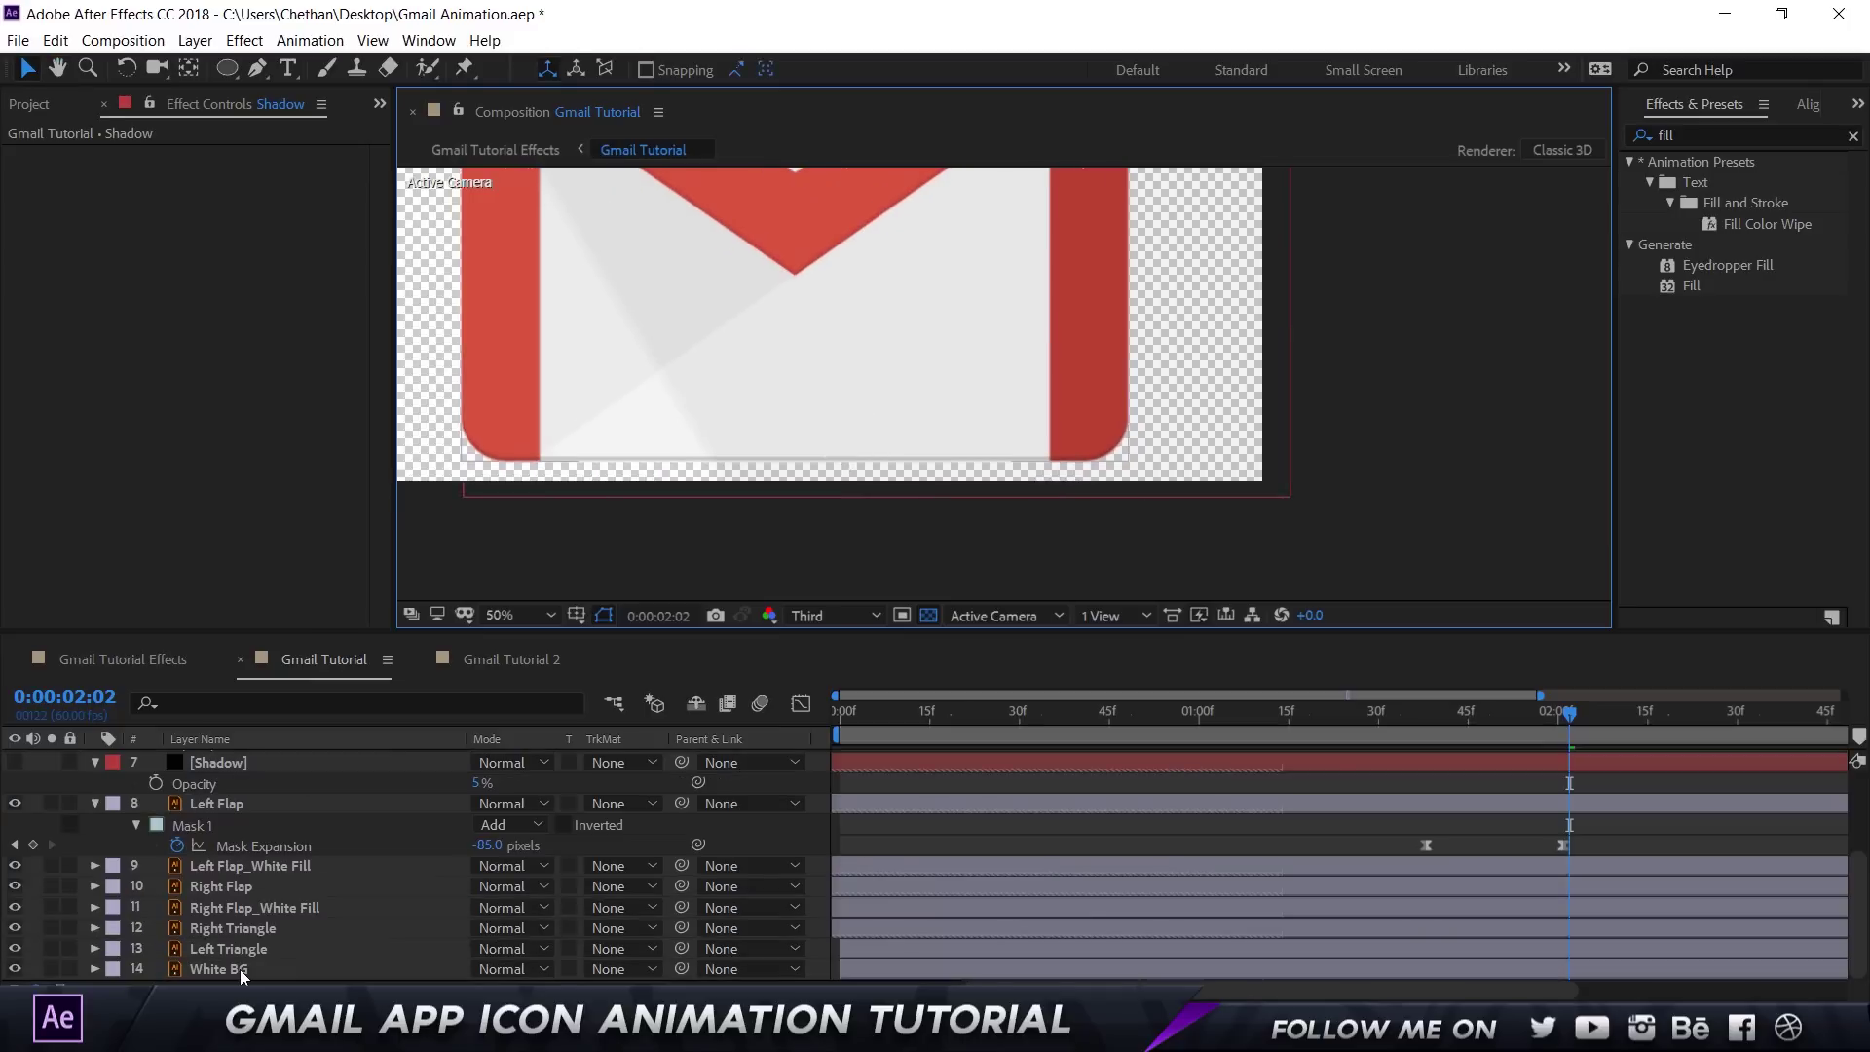
left_click(244, 970)
key("ctrl+shift+y")
left_click(806, 852)
type("ffffff")
left_click(1716, 558)
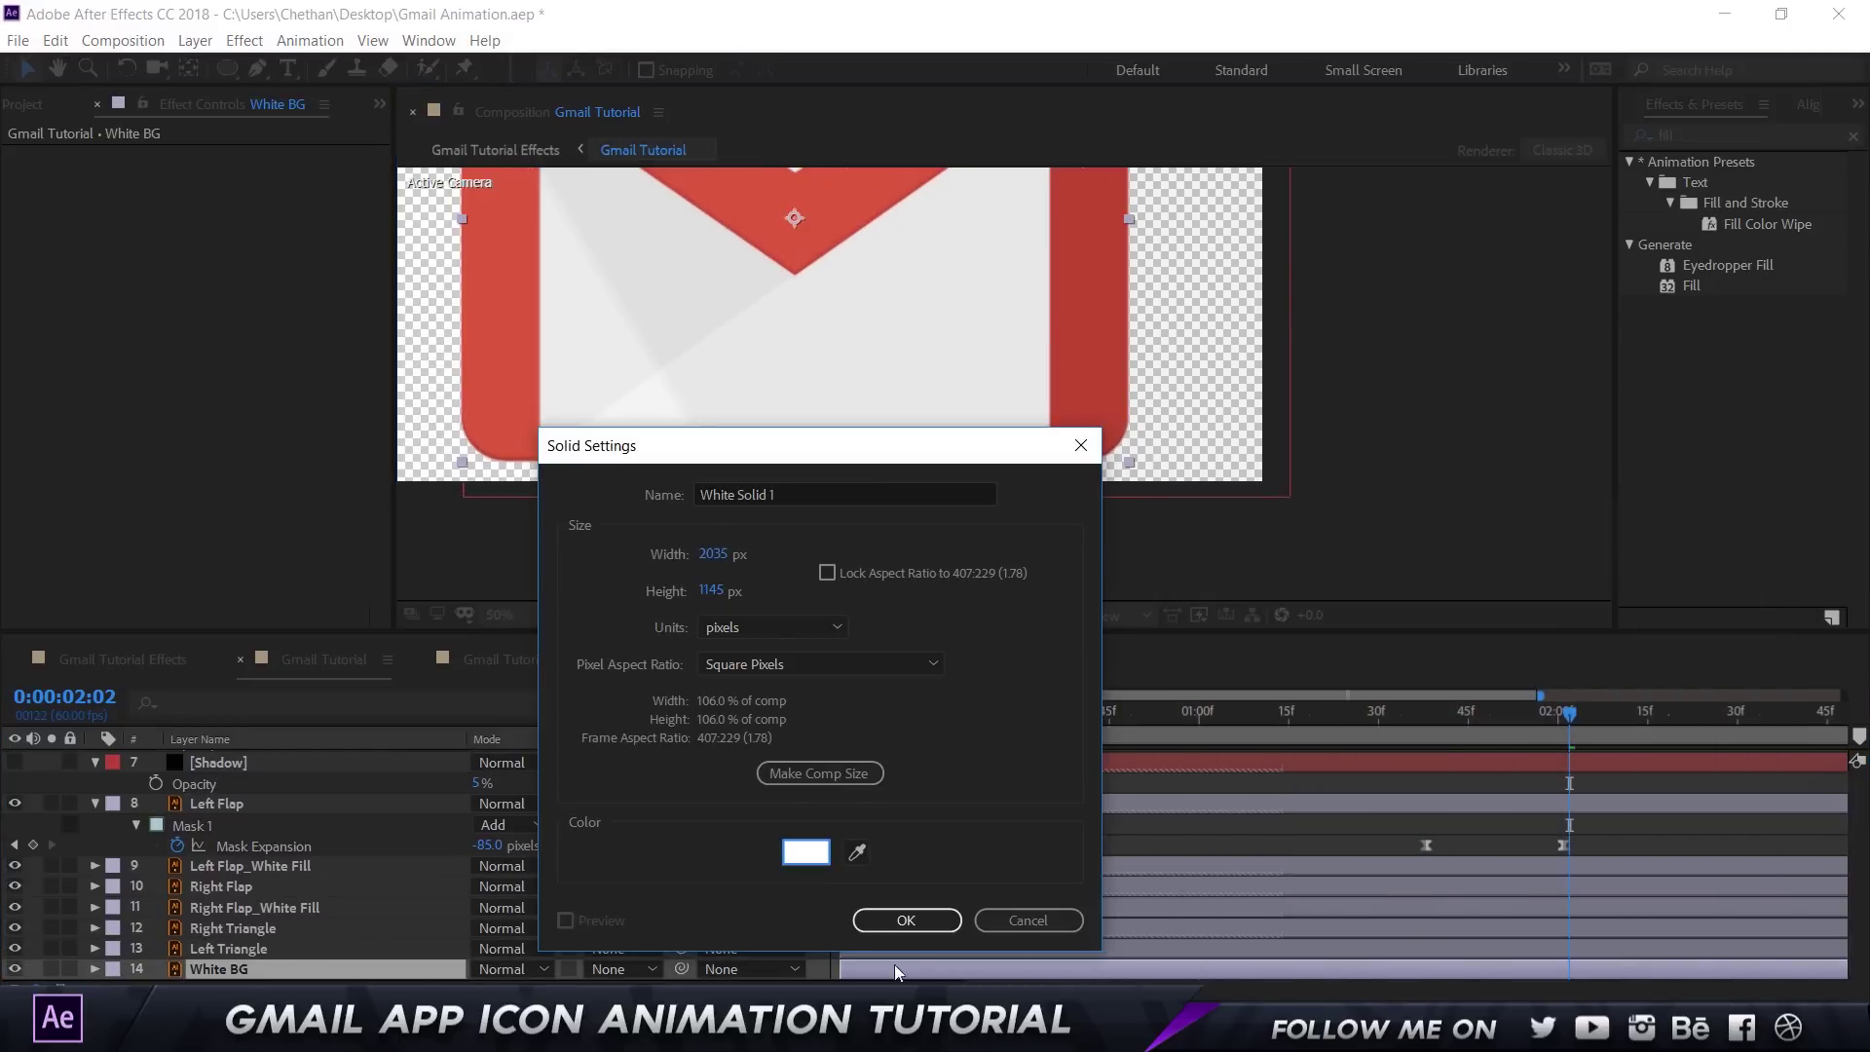
left_click(906, 921)
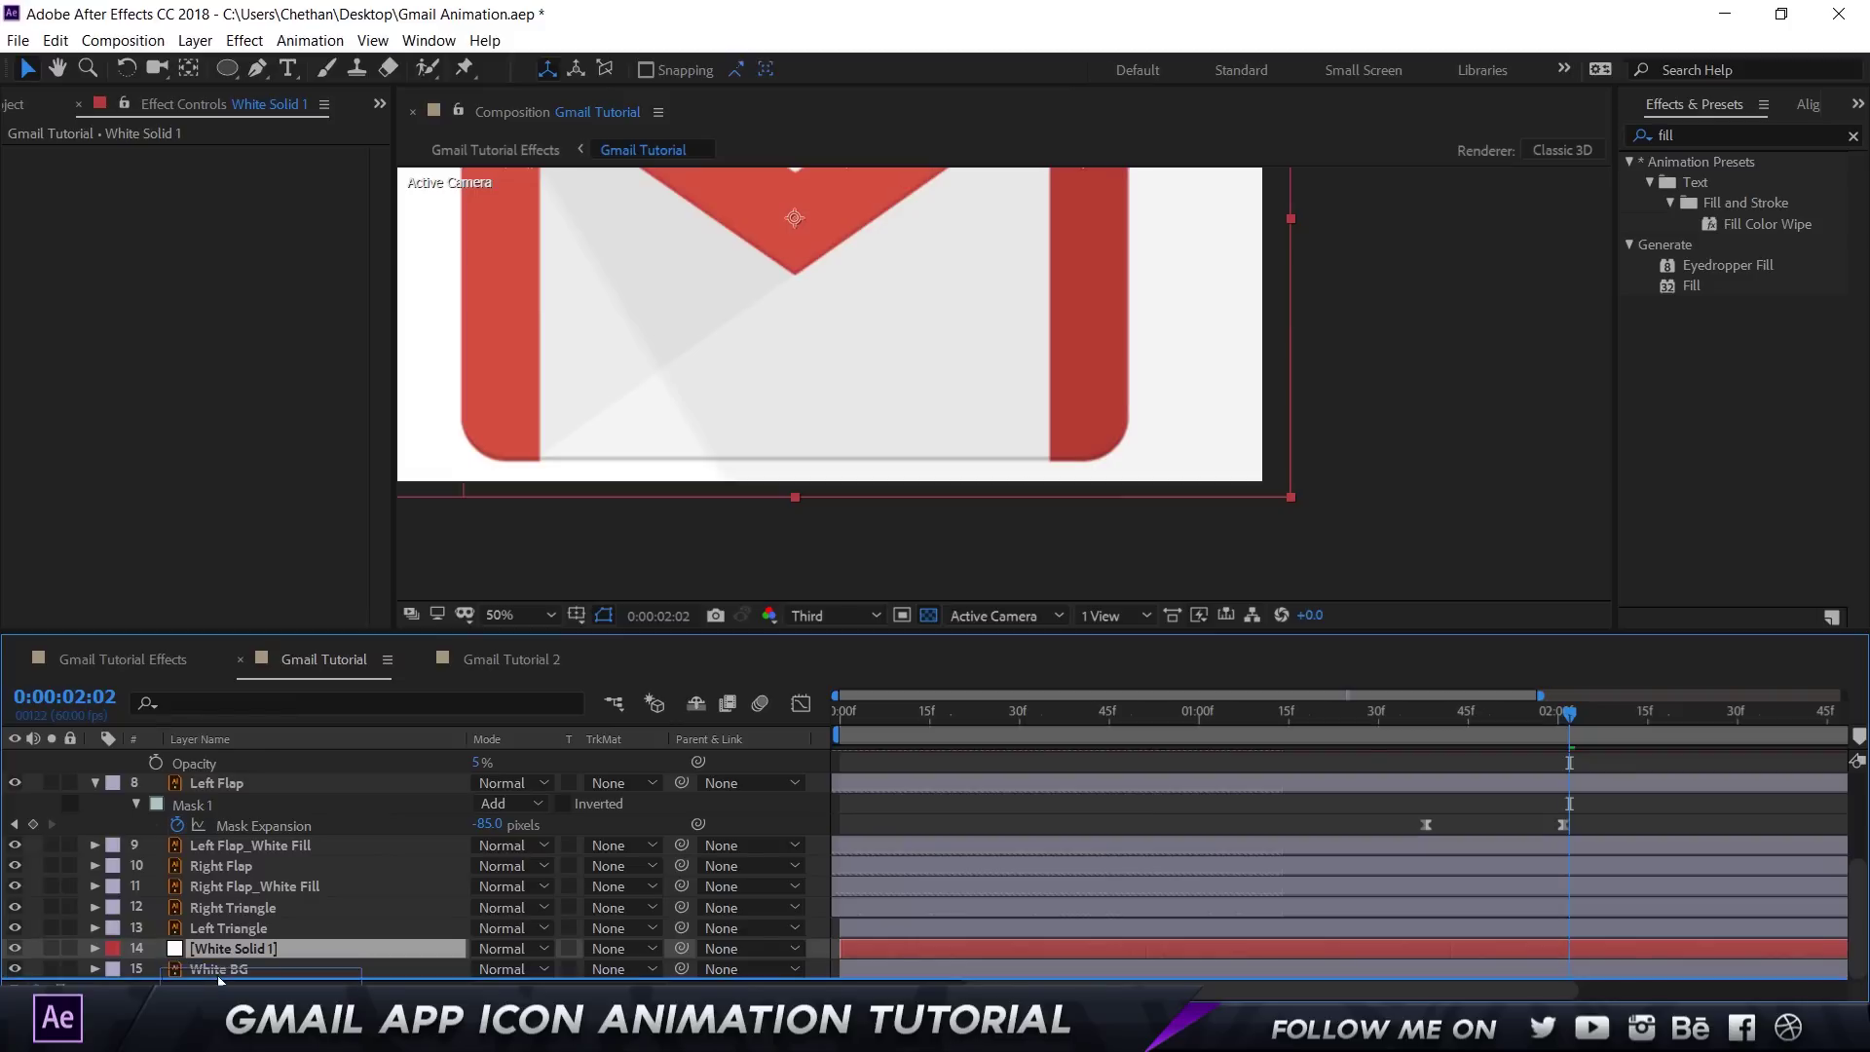
key("ctrl+bracketleft")
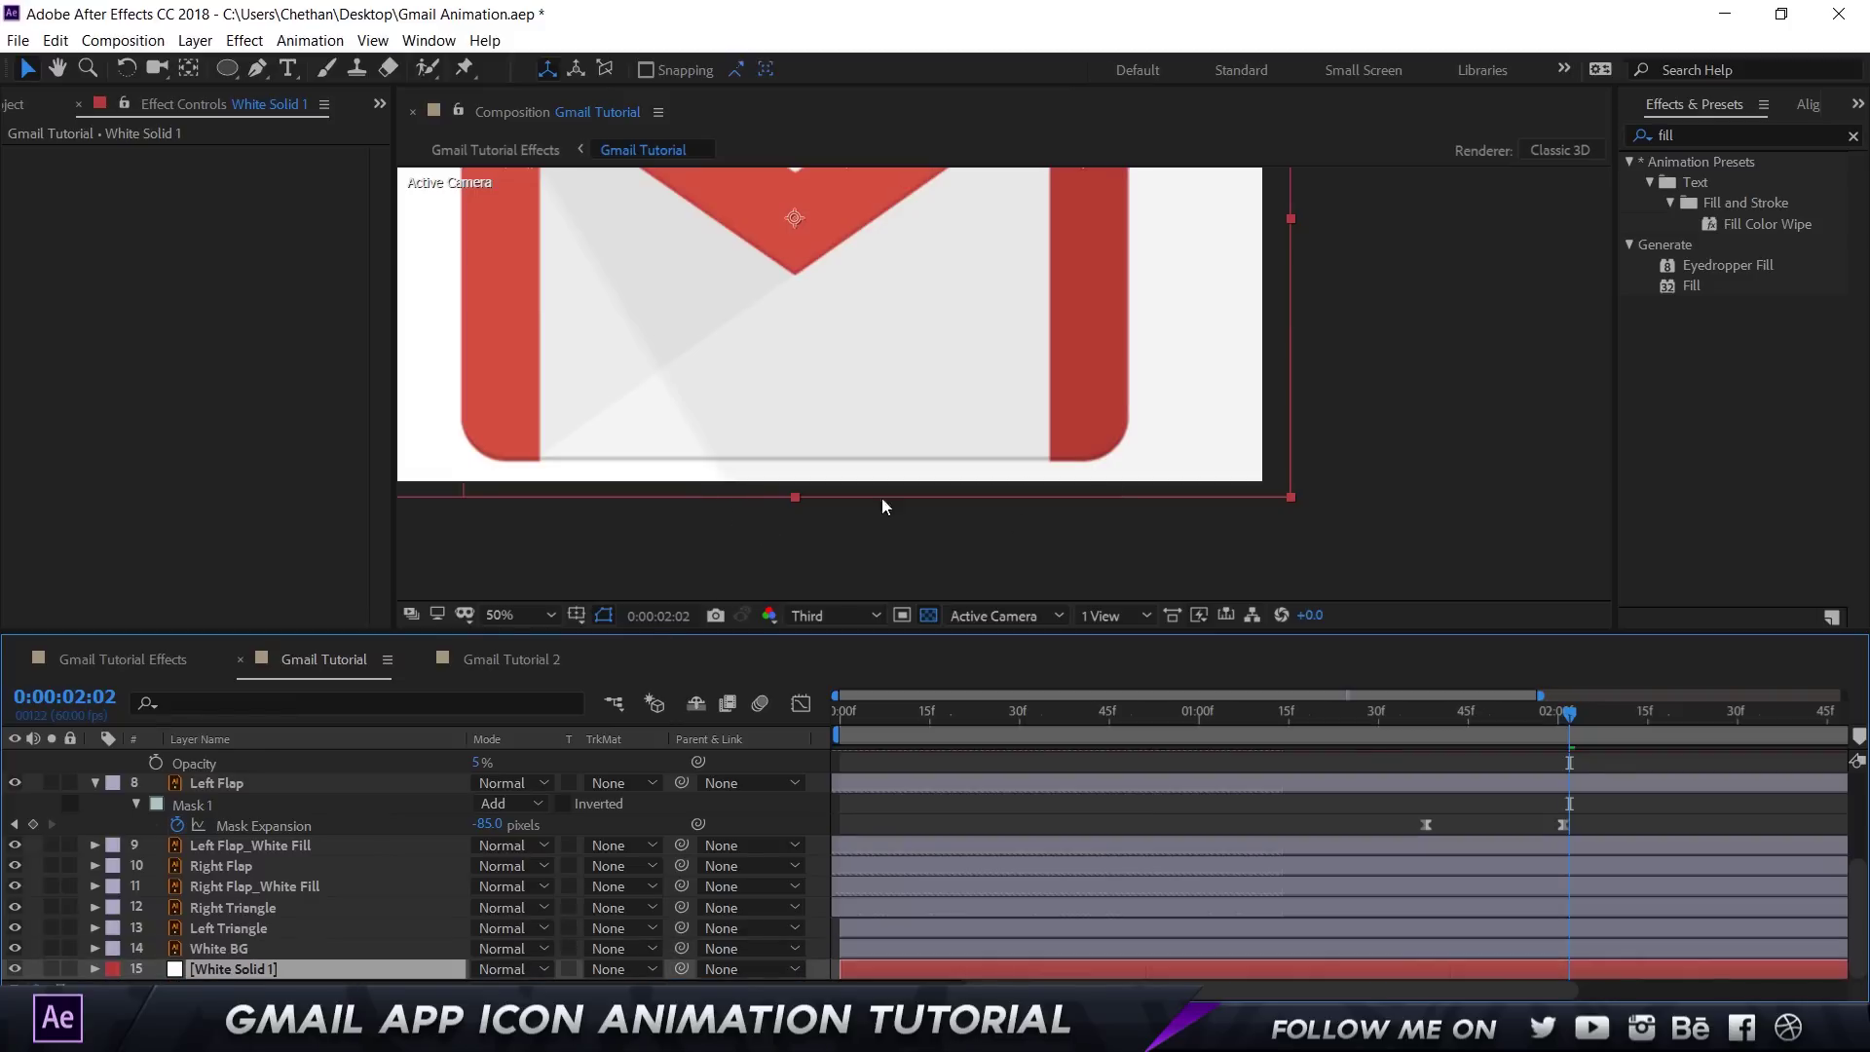
Step: Inspect the shadow spilling outside the envelope, then delete the newly made Shadow solid
scroll(1102, 418, "up", 5)
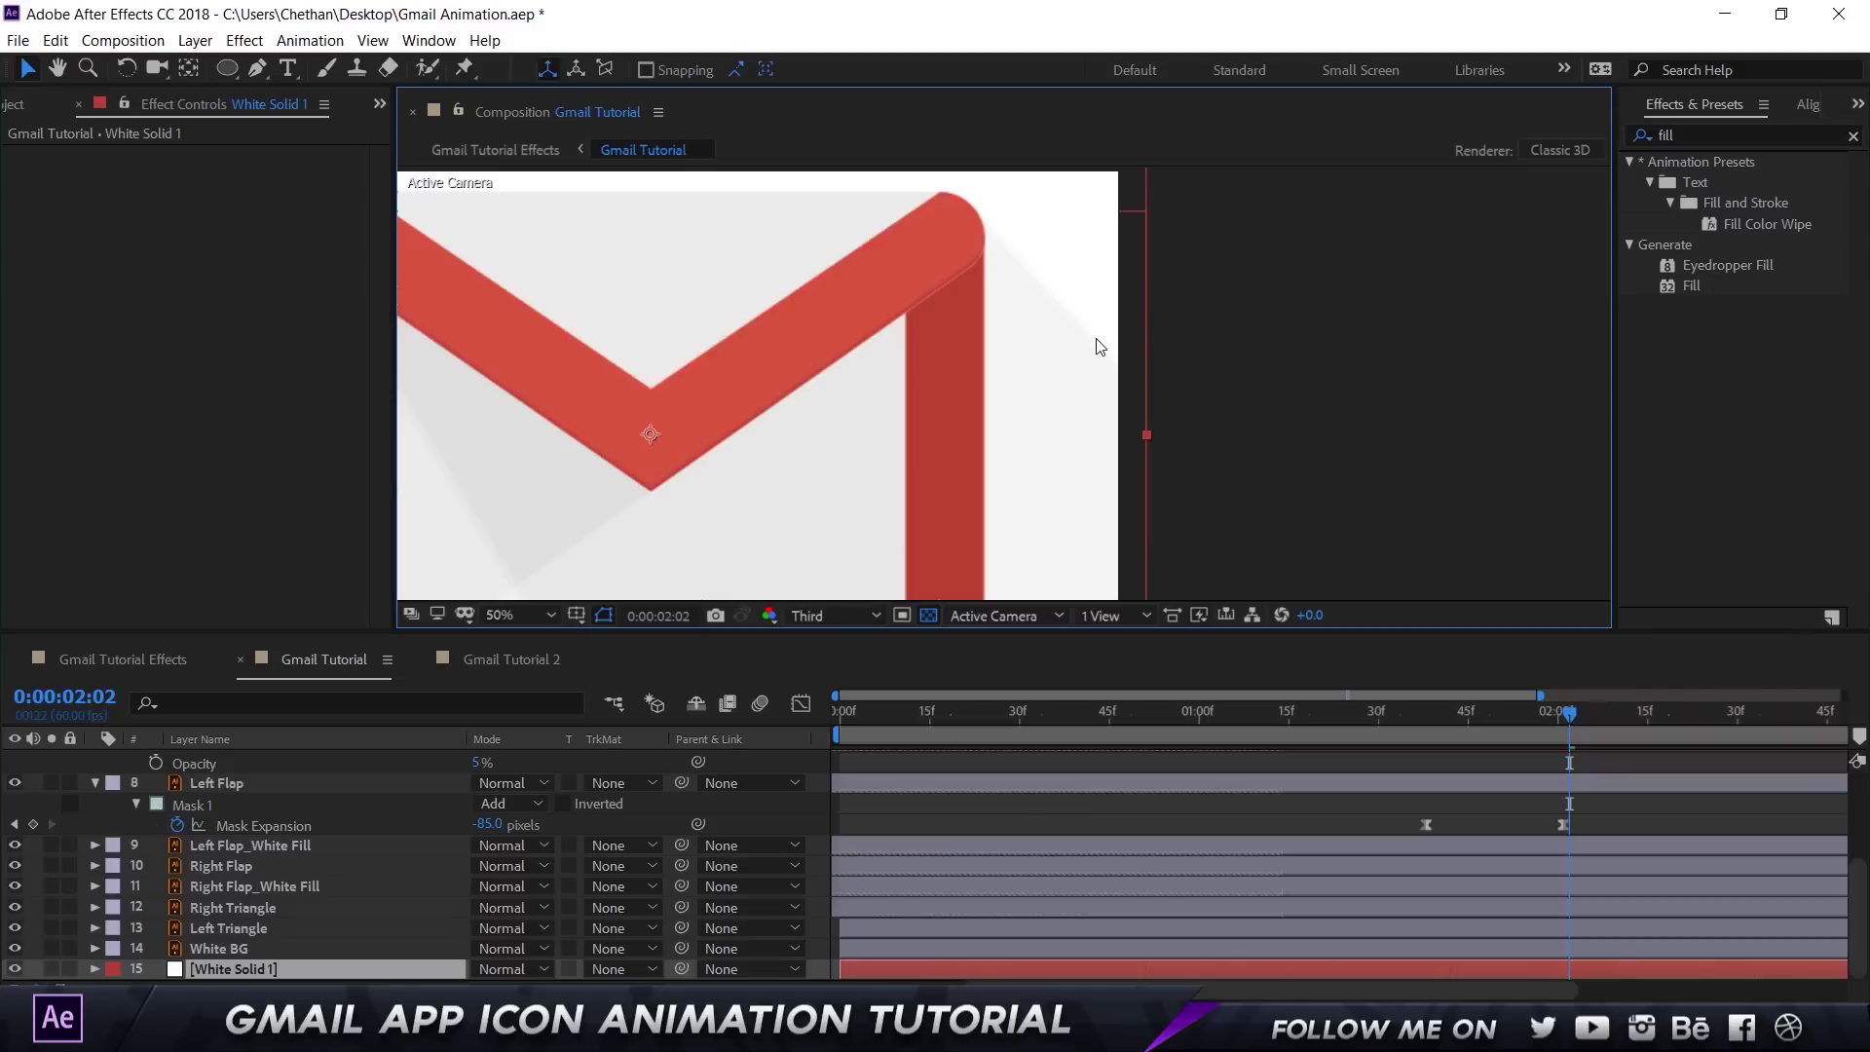
scroll(824, 390, "down", 2)
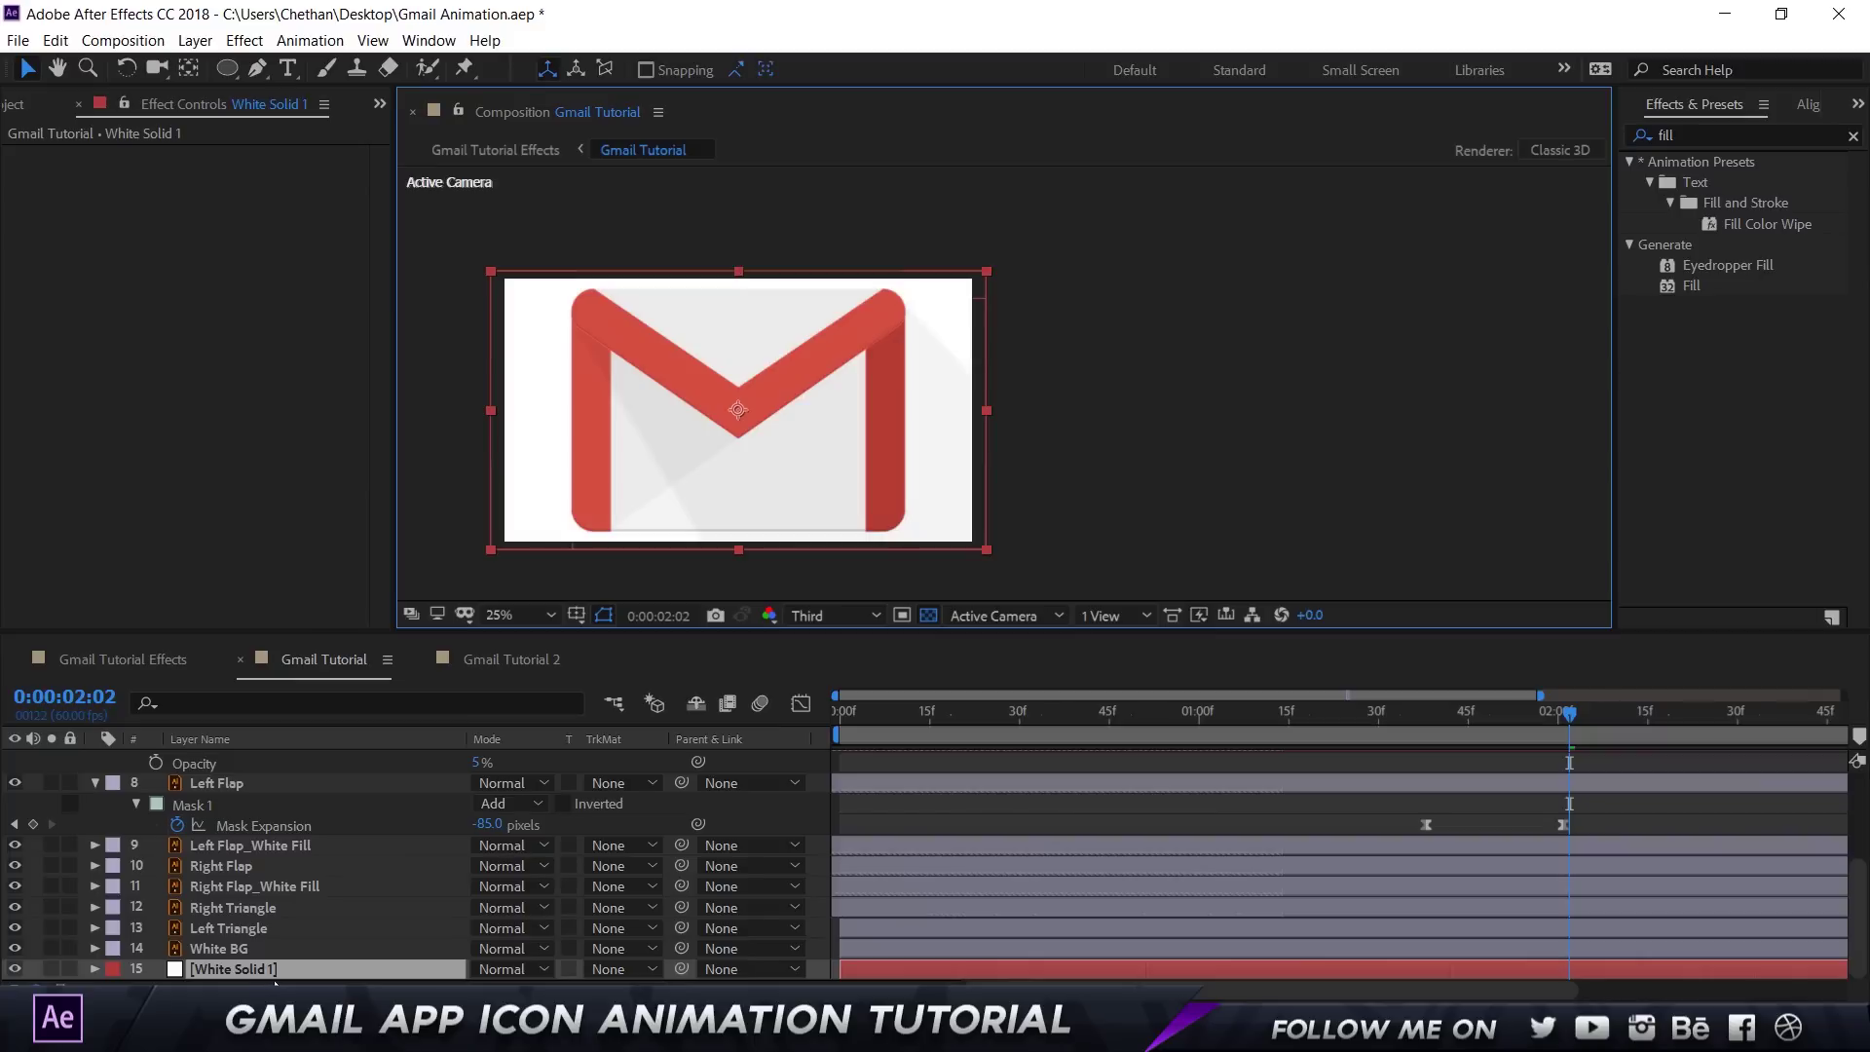
scroll(195, 799, "up", 2)
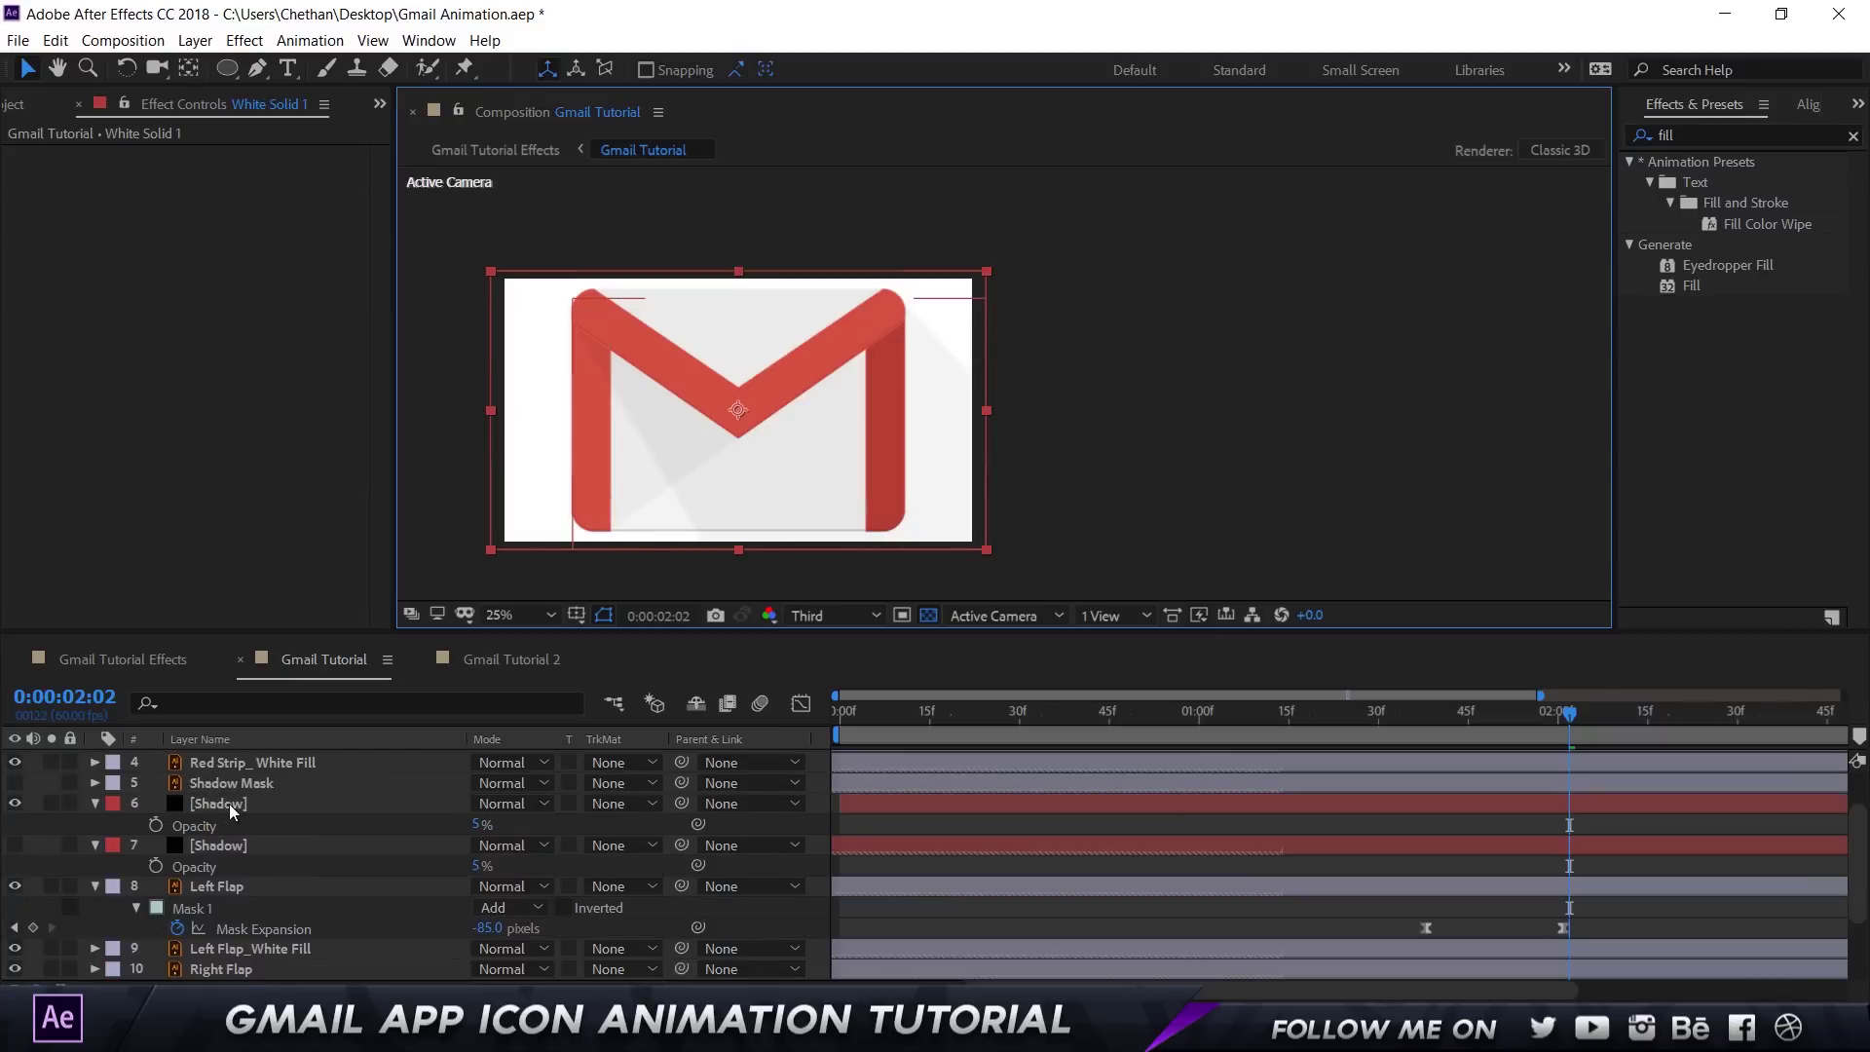
left_click(233, 809)
key("Delete")
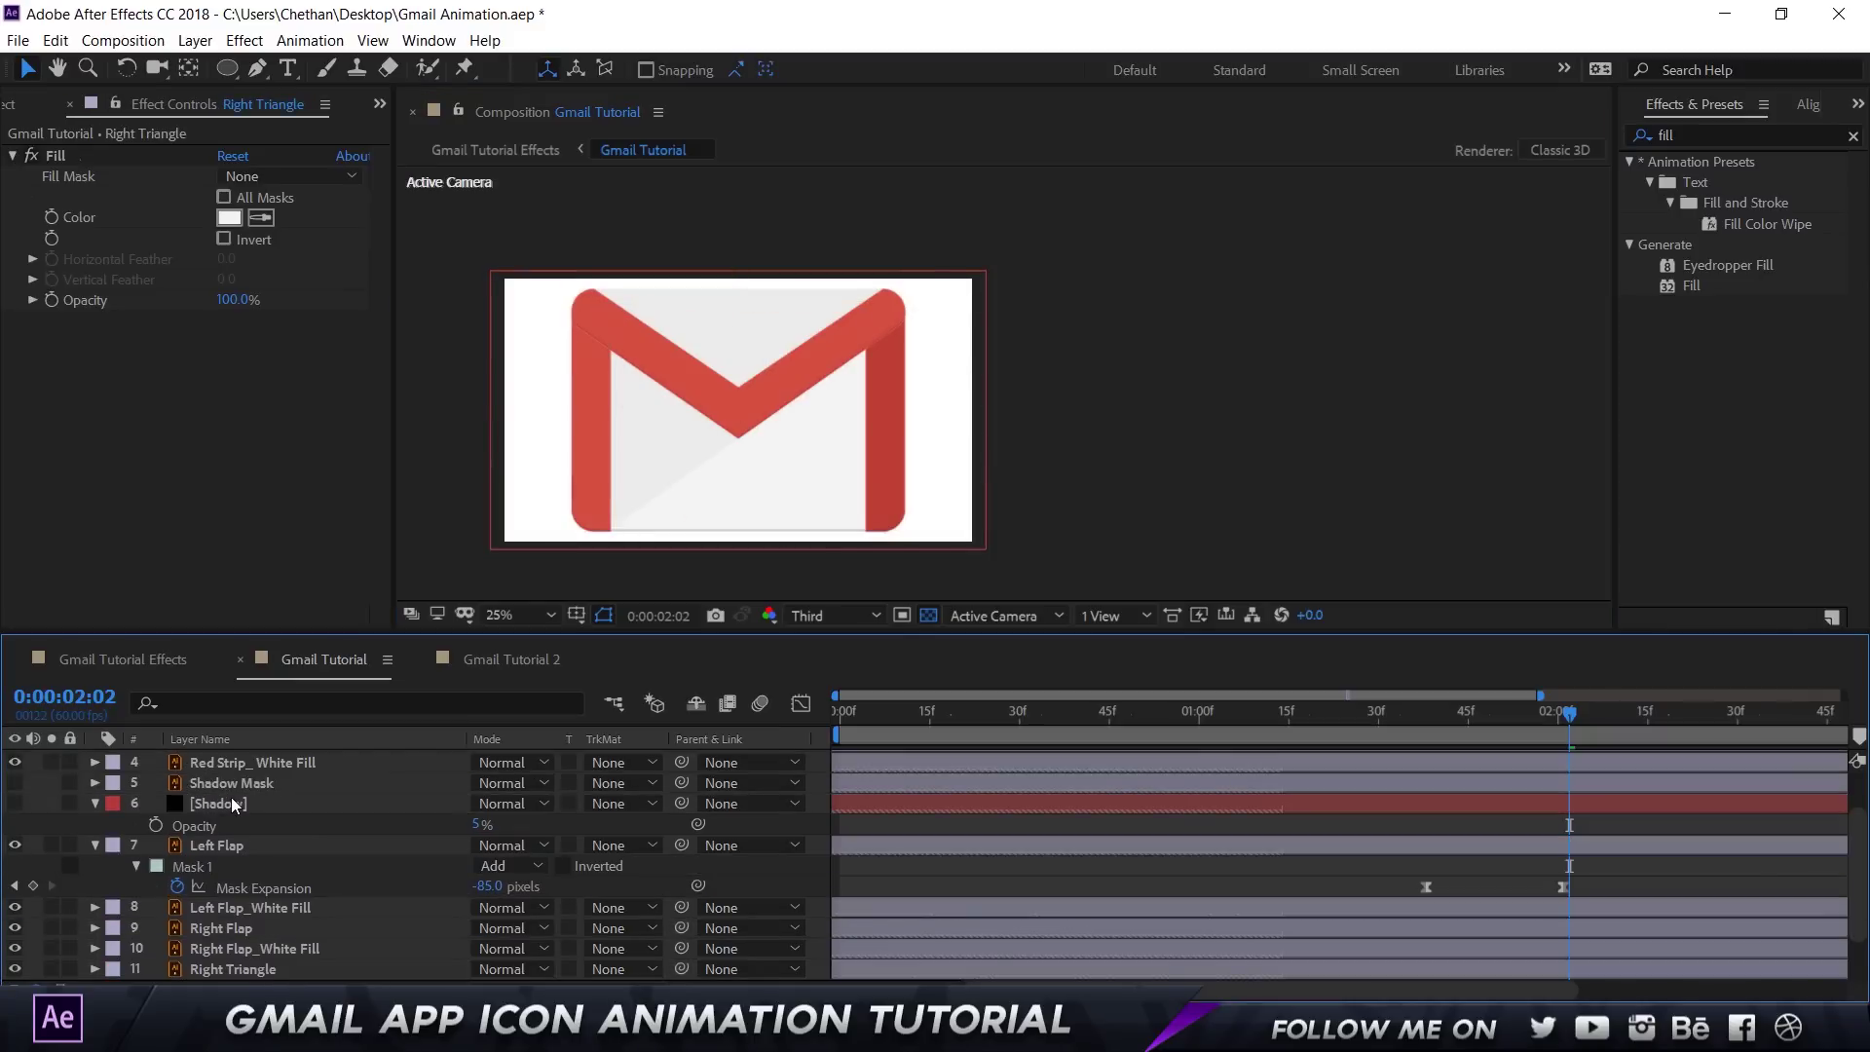
Step: Set the Shadow layer's track matte to Alpha using the Shadow Mask layer above it, and make the Shadow layer visible
left_click(239, 803)
left_click(249, 778)
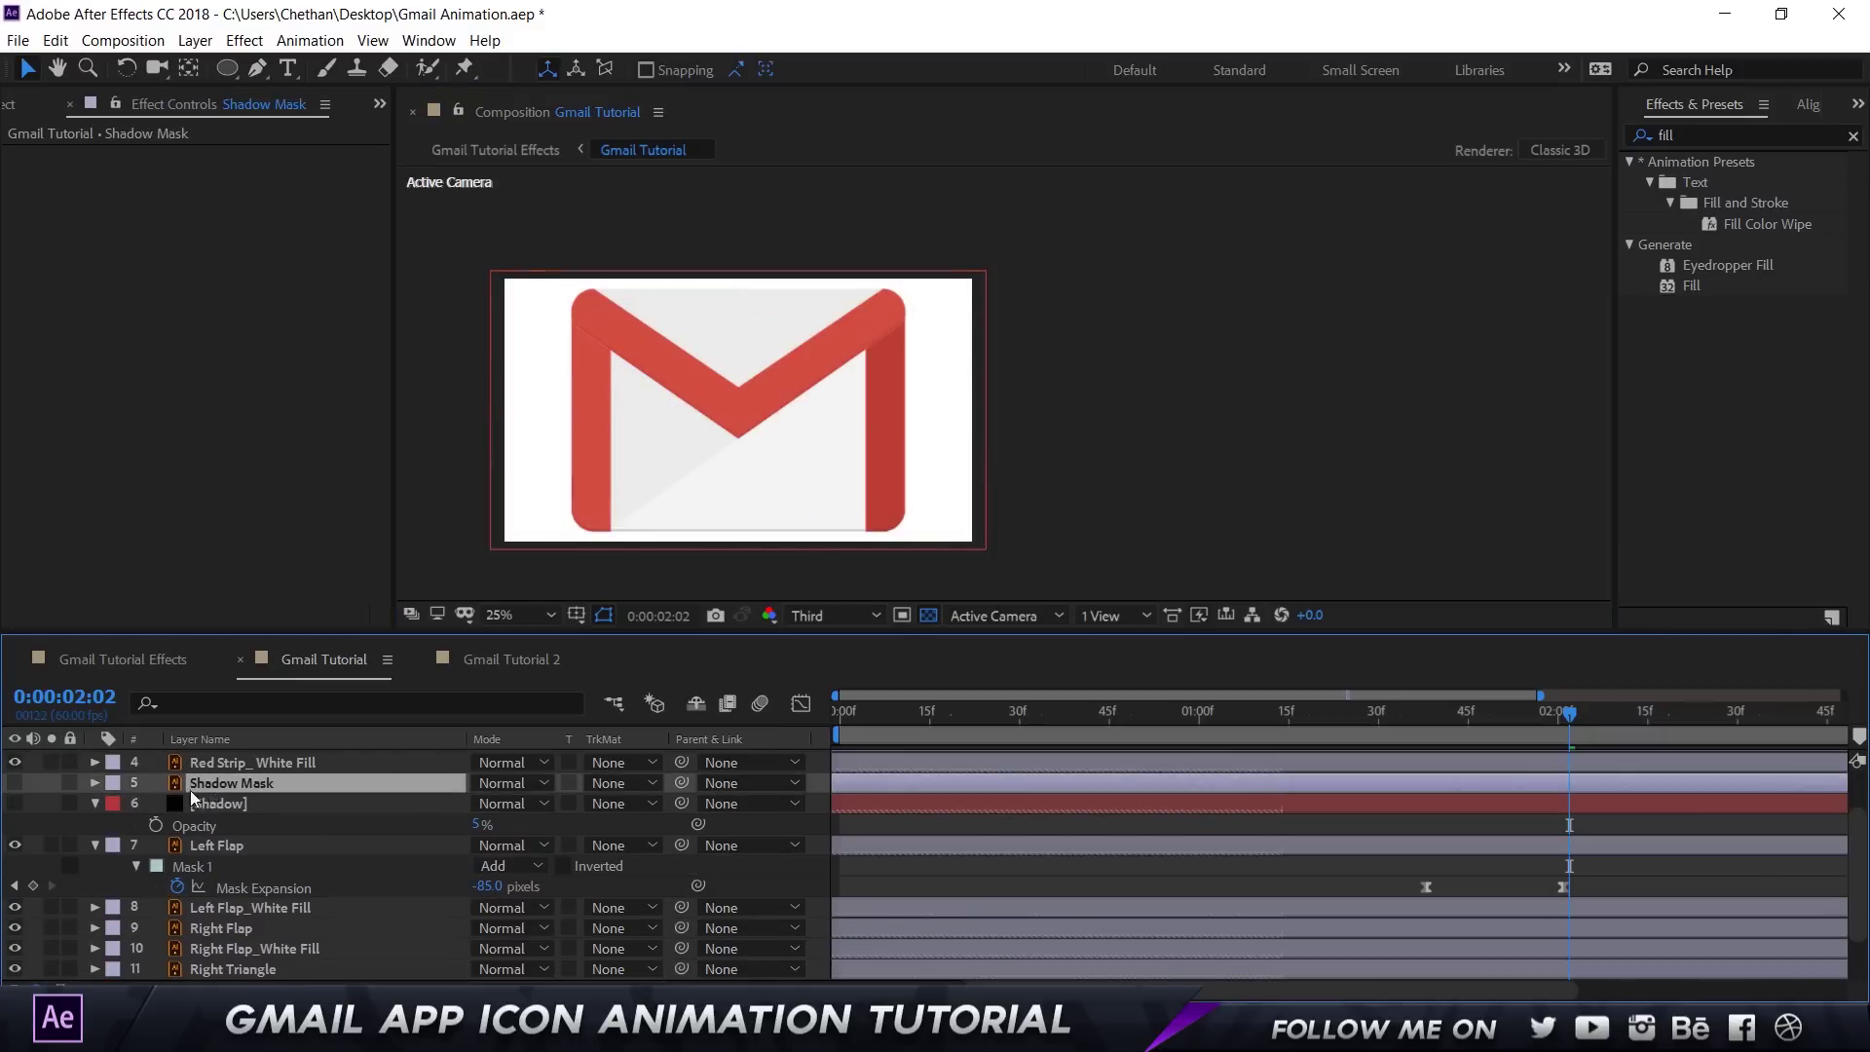
left_click(232, 805)
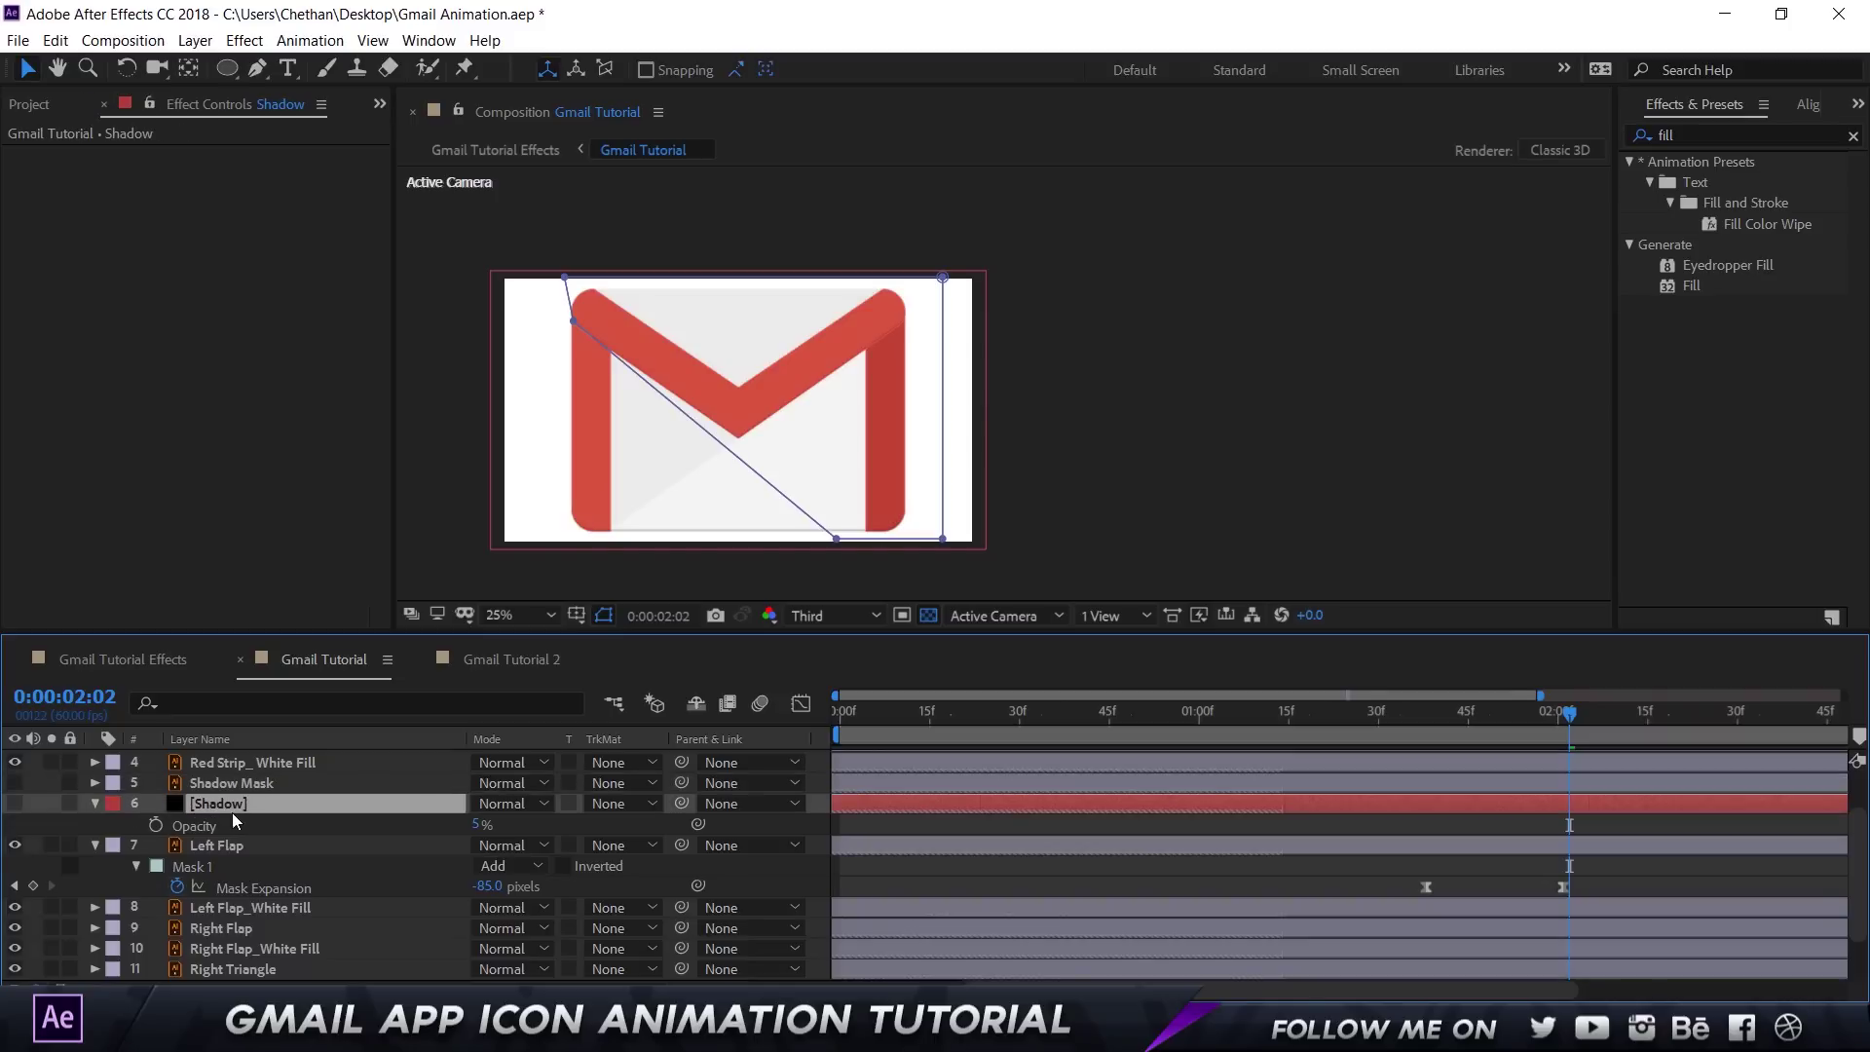
left_click(605, 808)
left_click(607, 854)
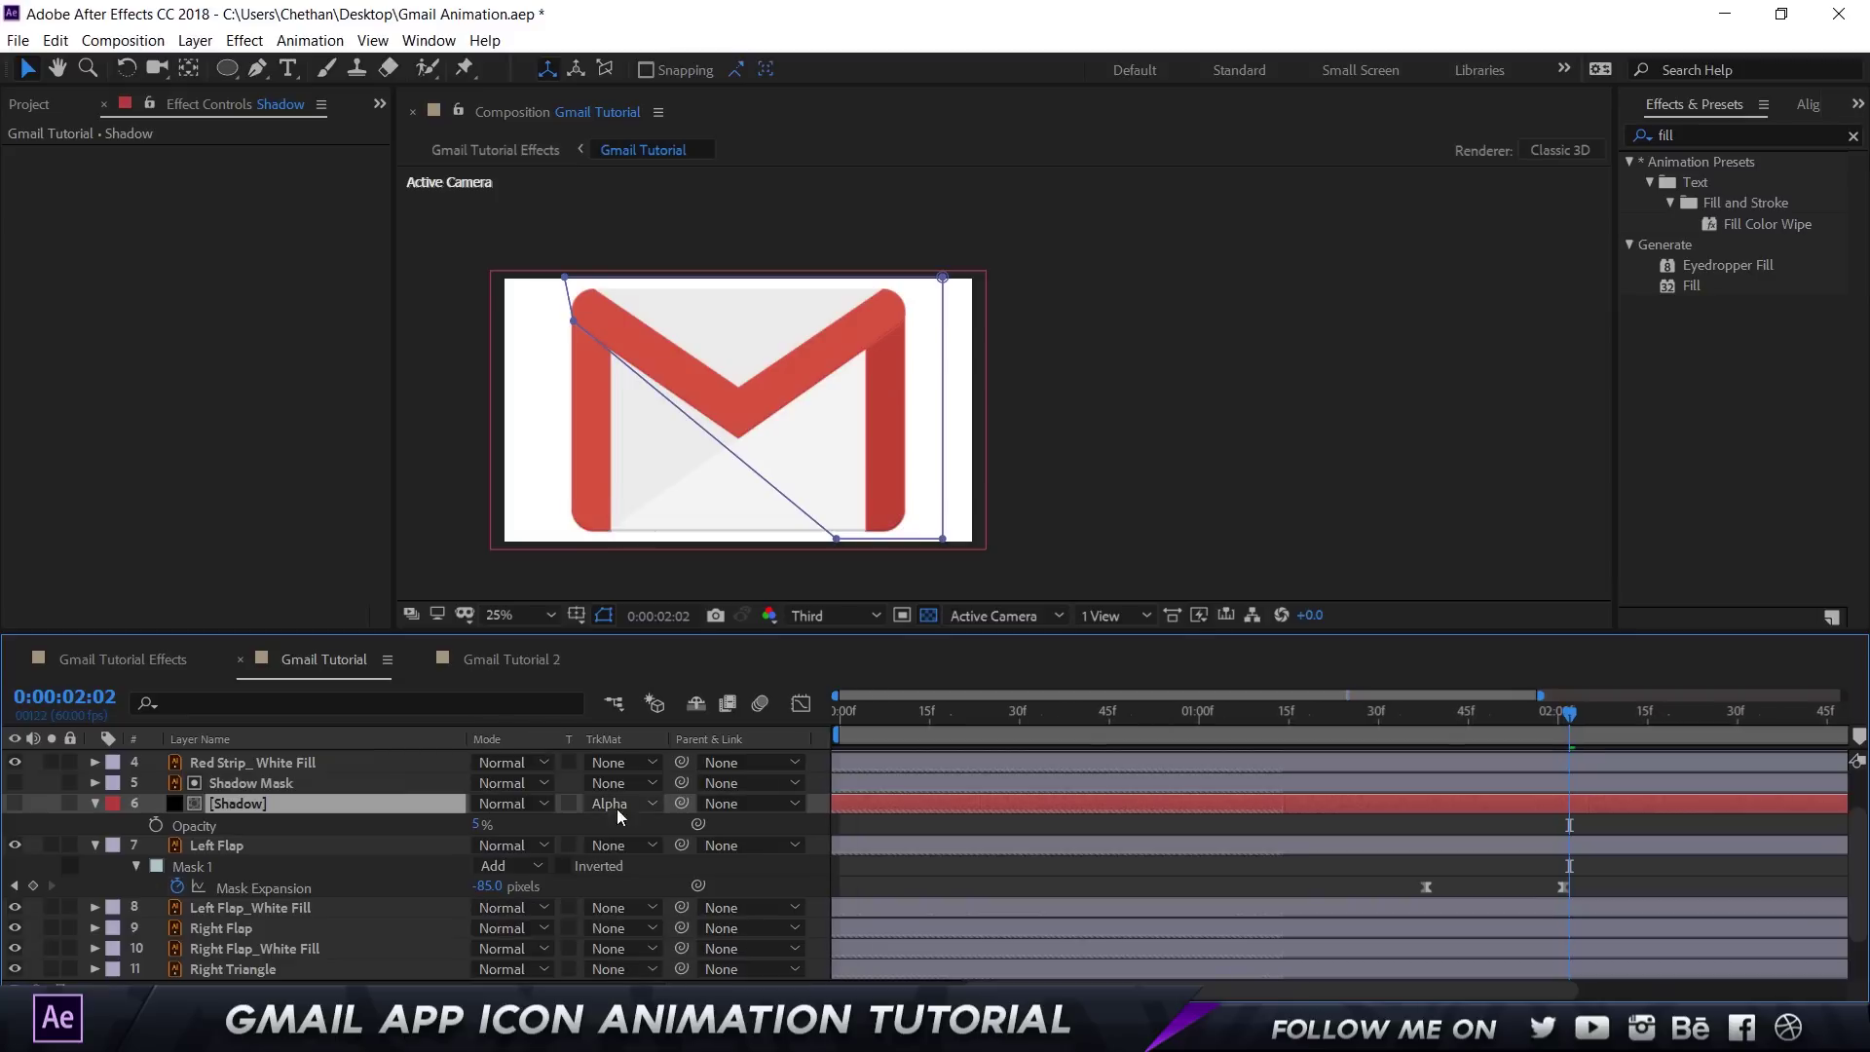
left_click(95, 802)
left_click(94, 824)
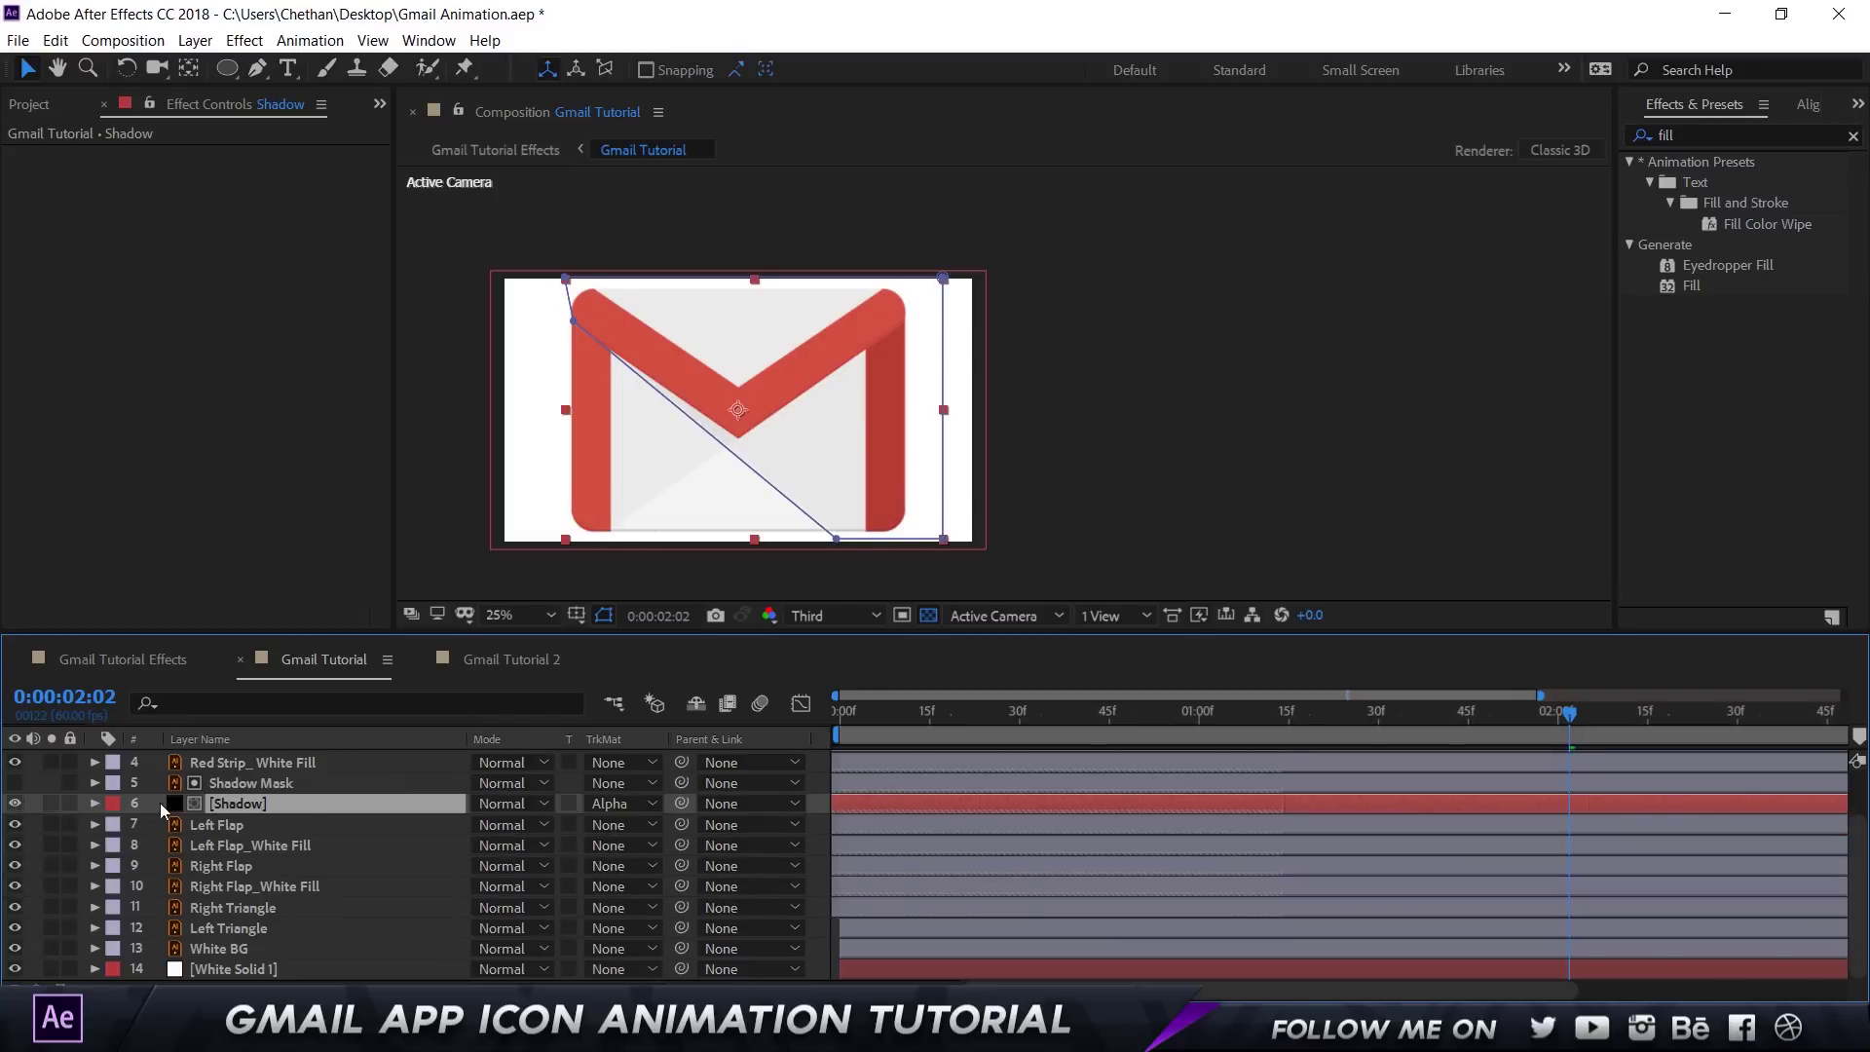
Step: Examine how the Shadow Mask layer confines the shadow to the envelope, up close and at 0:00:01:35
left_click(1010, 497)
scroll(861, 543, "up", 2)
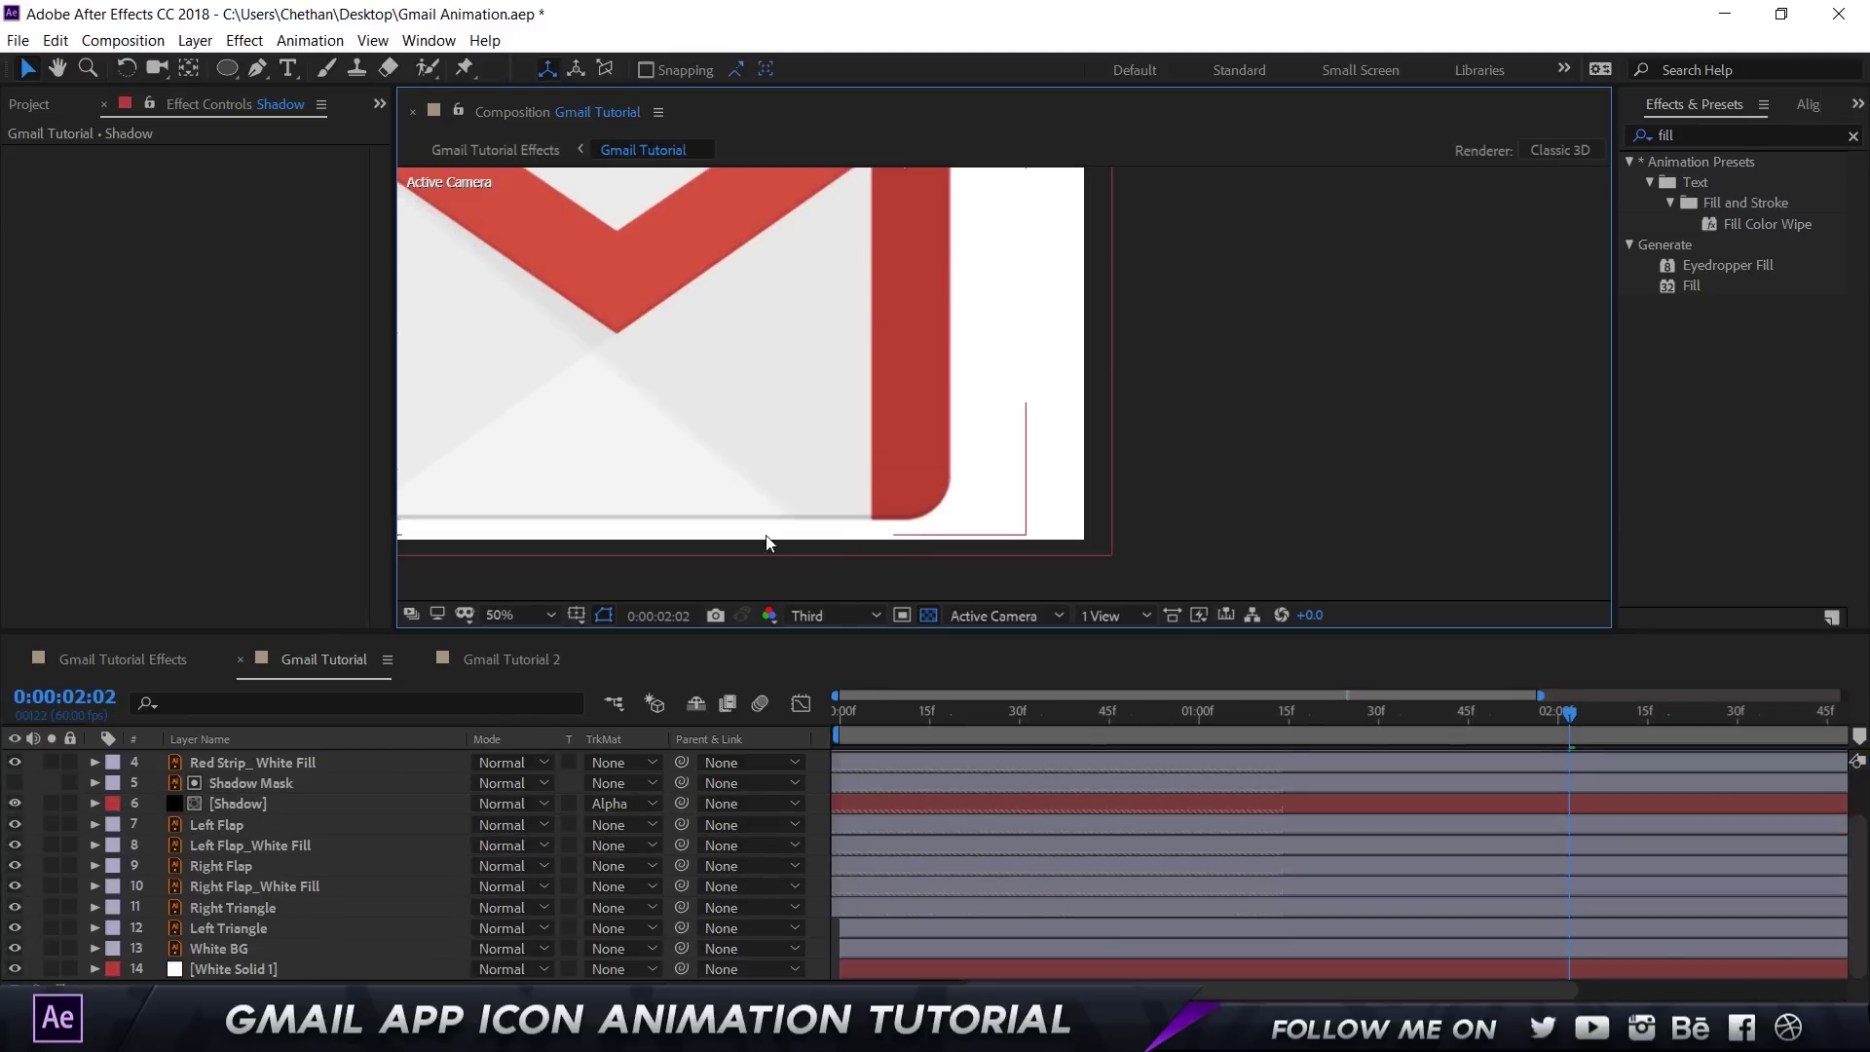
left_click(214, 783)
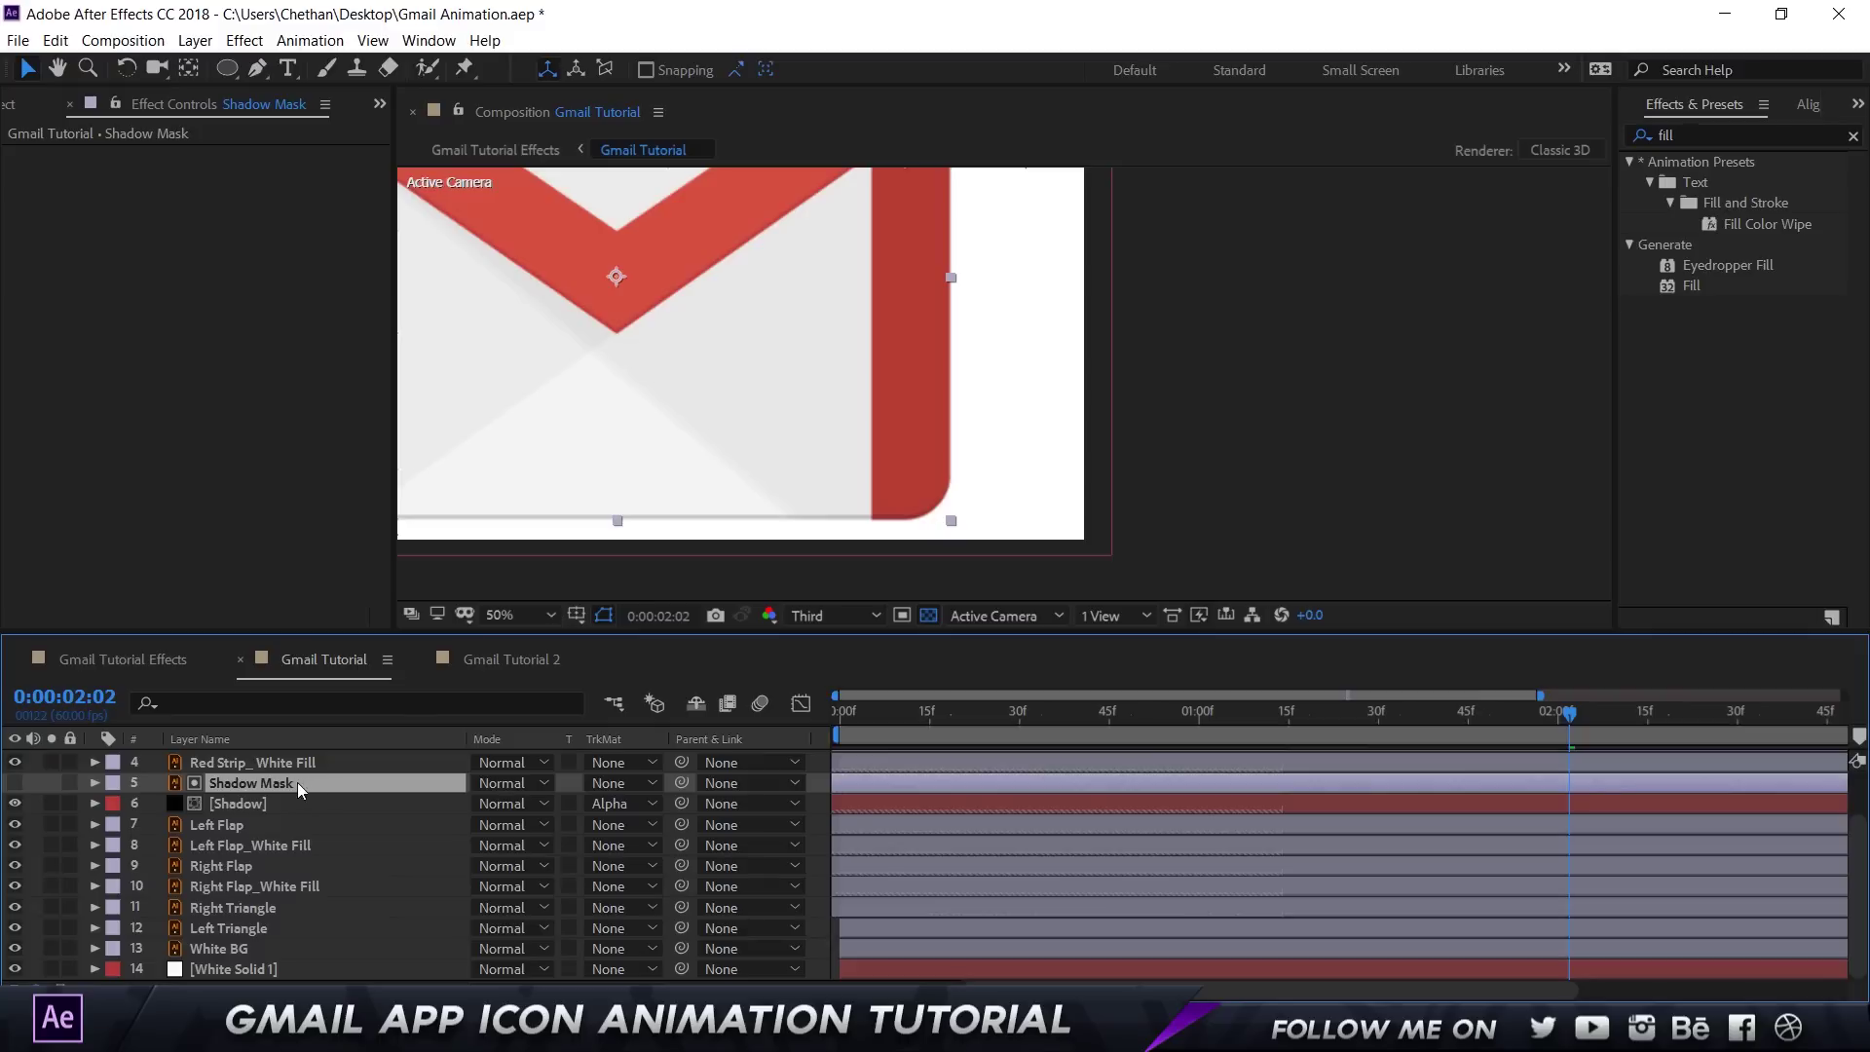
scroll(621, 430, "down", 1)
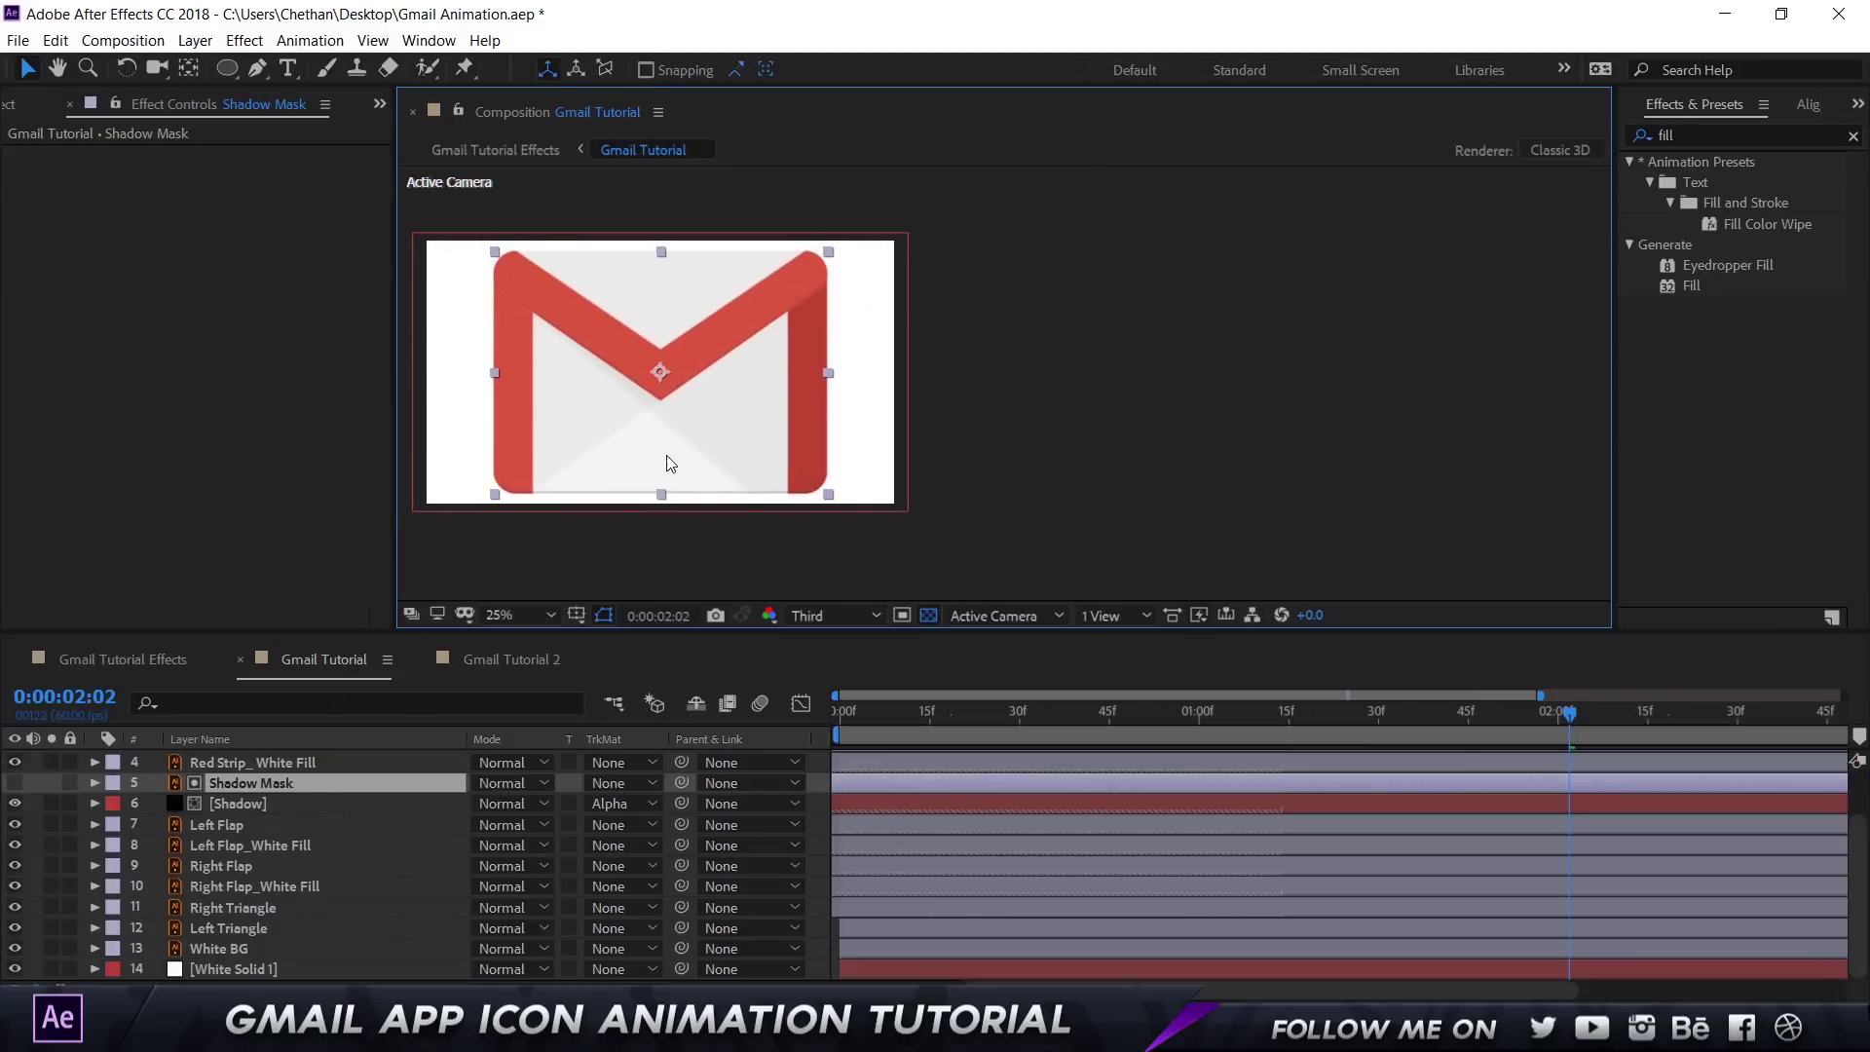
left_click_drag(1173, 729, 1400, 723)
key("h")
left_click_drag(715, 483, 918, 582)
scroll(822, 472, "up", 1)
key("v")
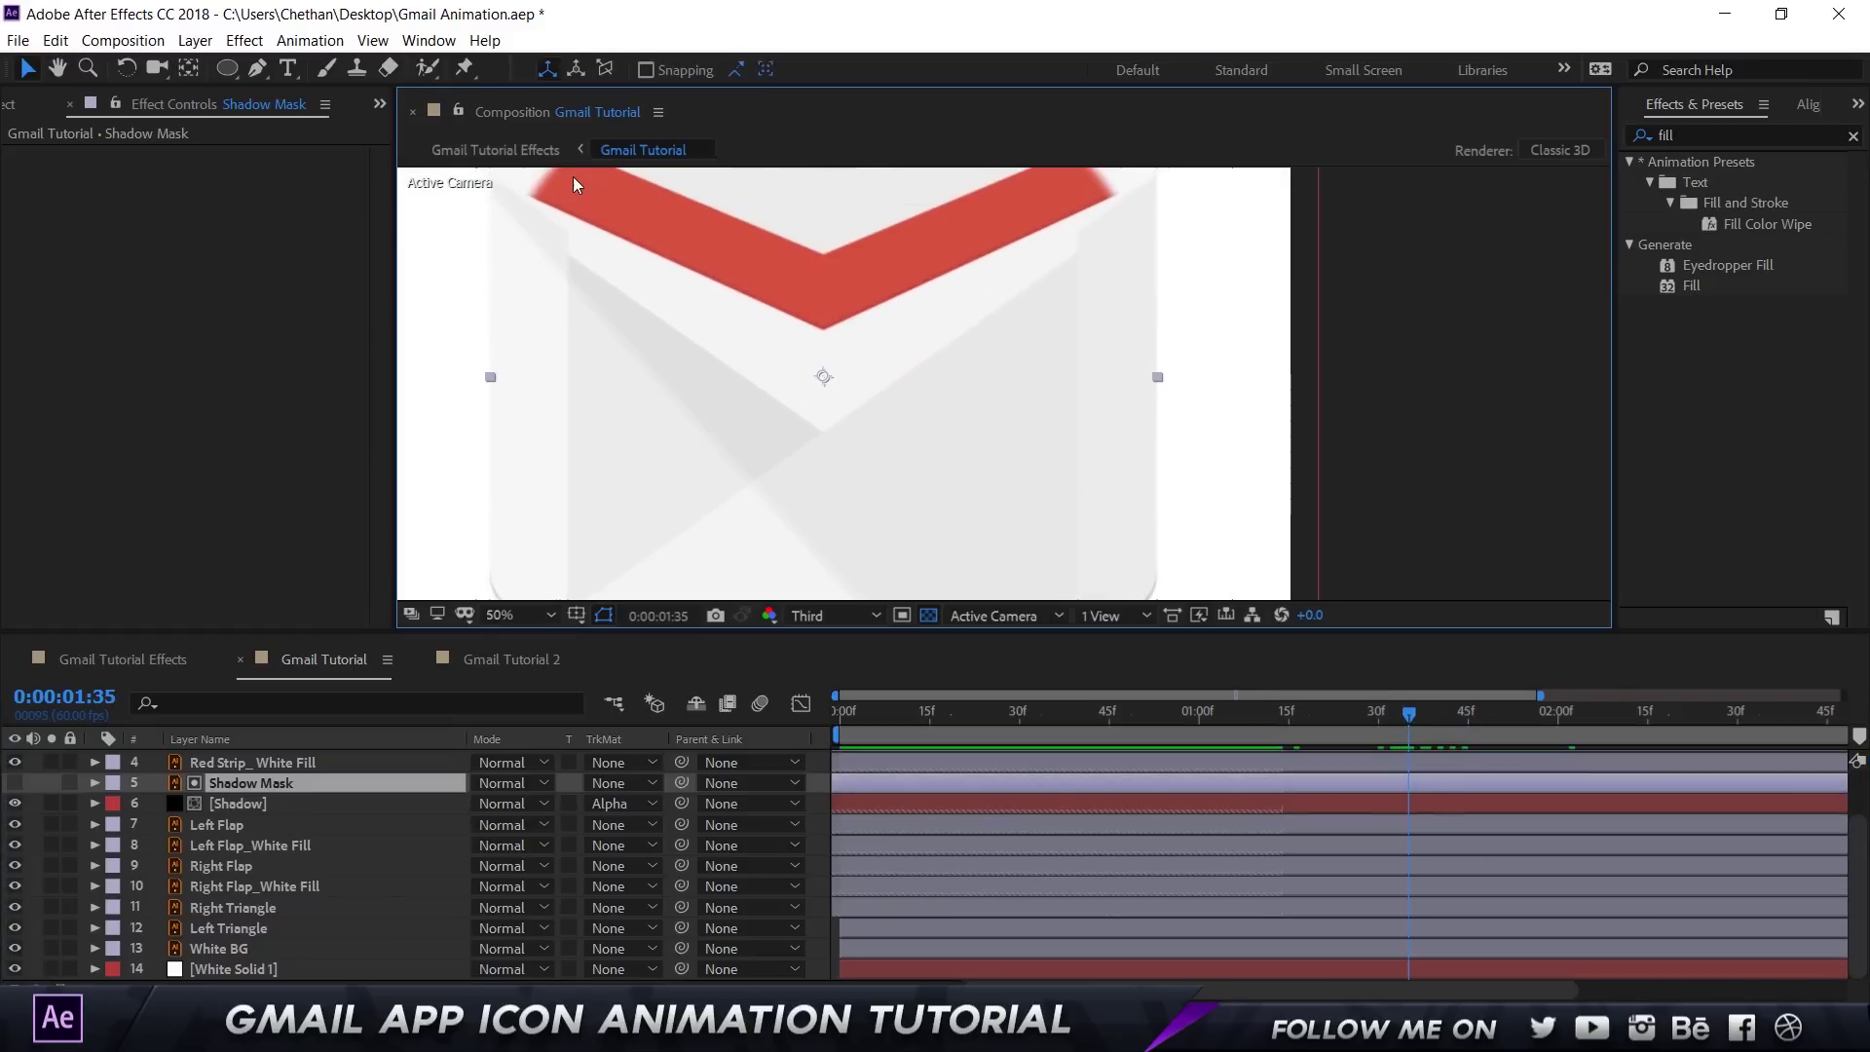
Step: Reveal the Shadow layer's Mask Path keyframes and scrub through them to follow the shadow's diagonal edge
left_click(260, 812)
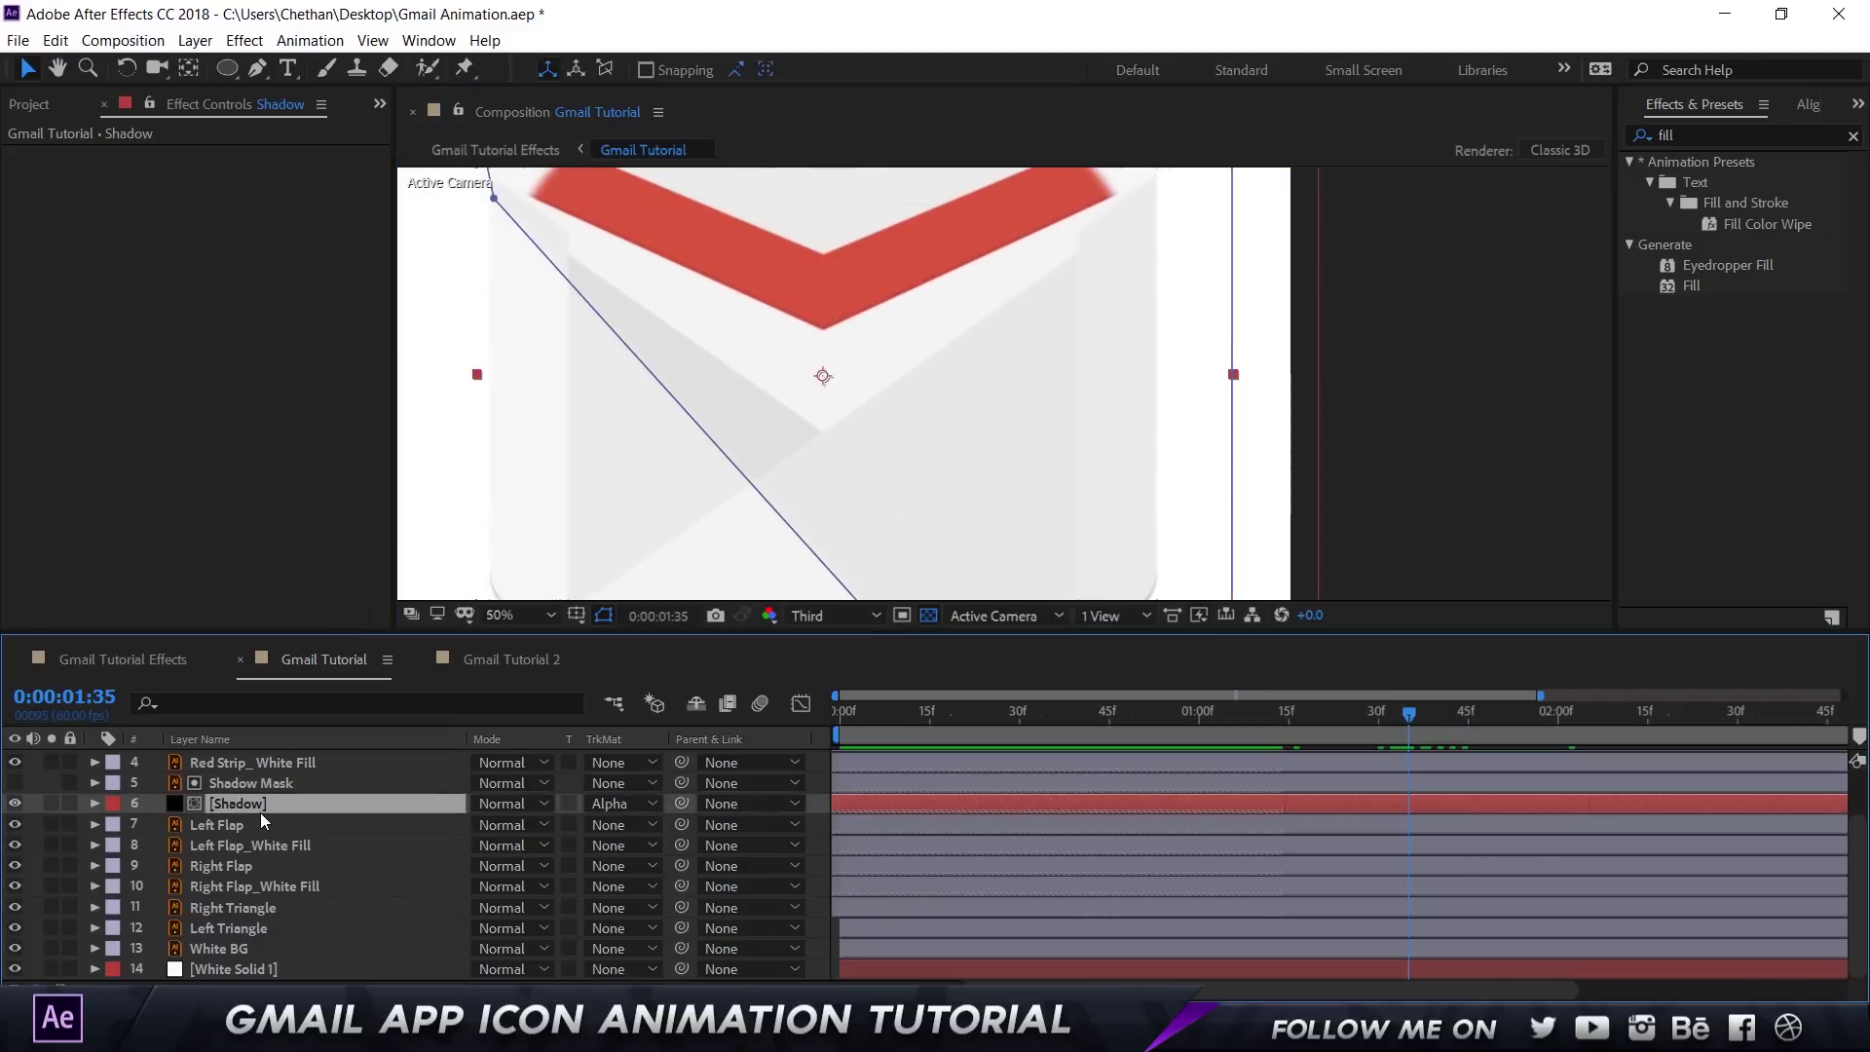
key("m")
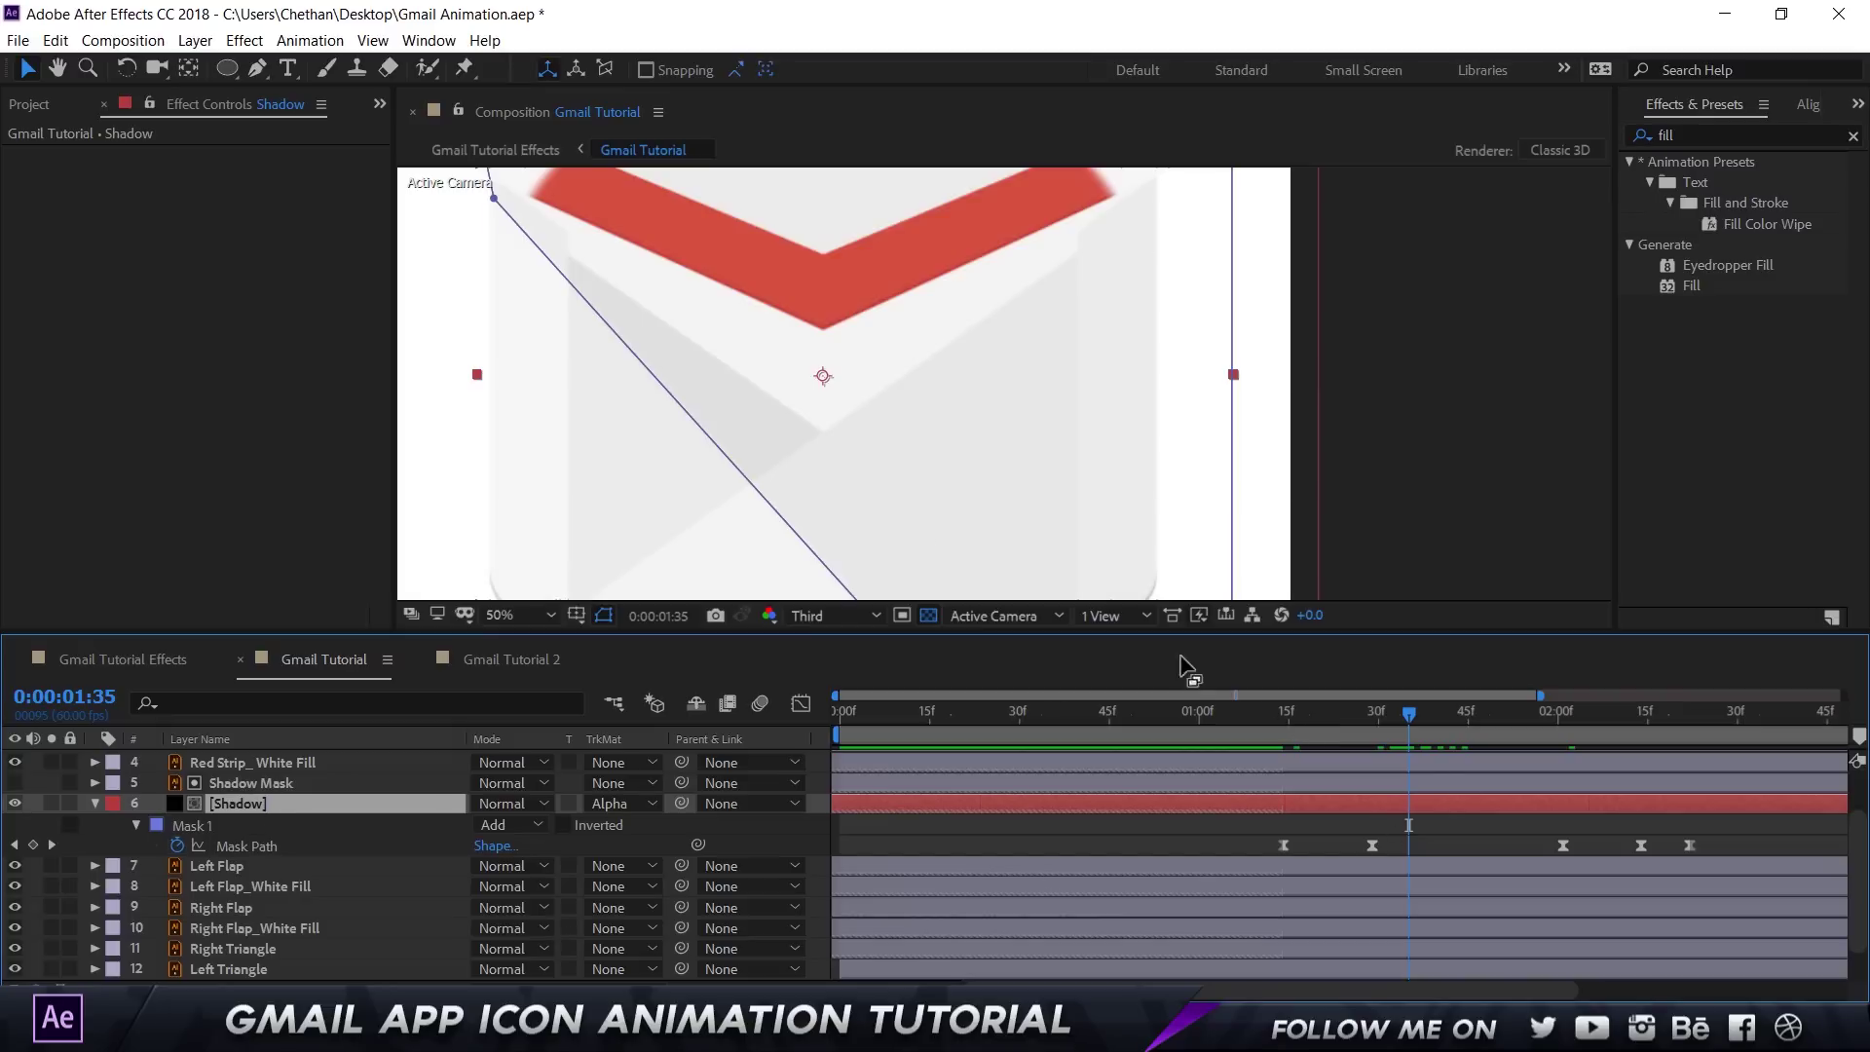
left_click(244, 846)
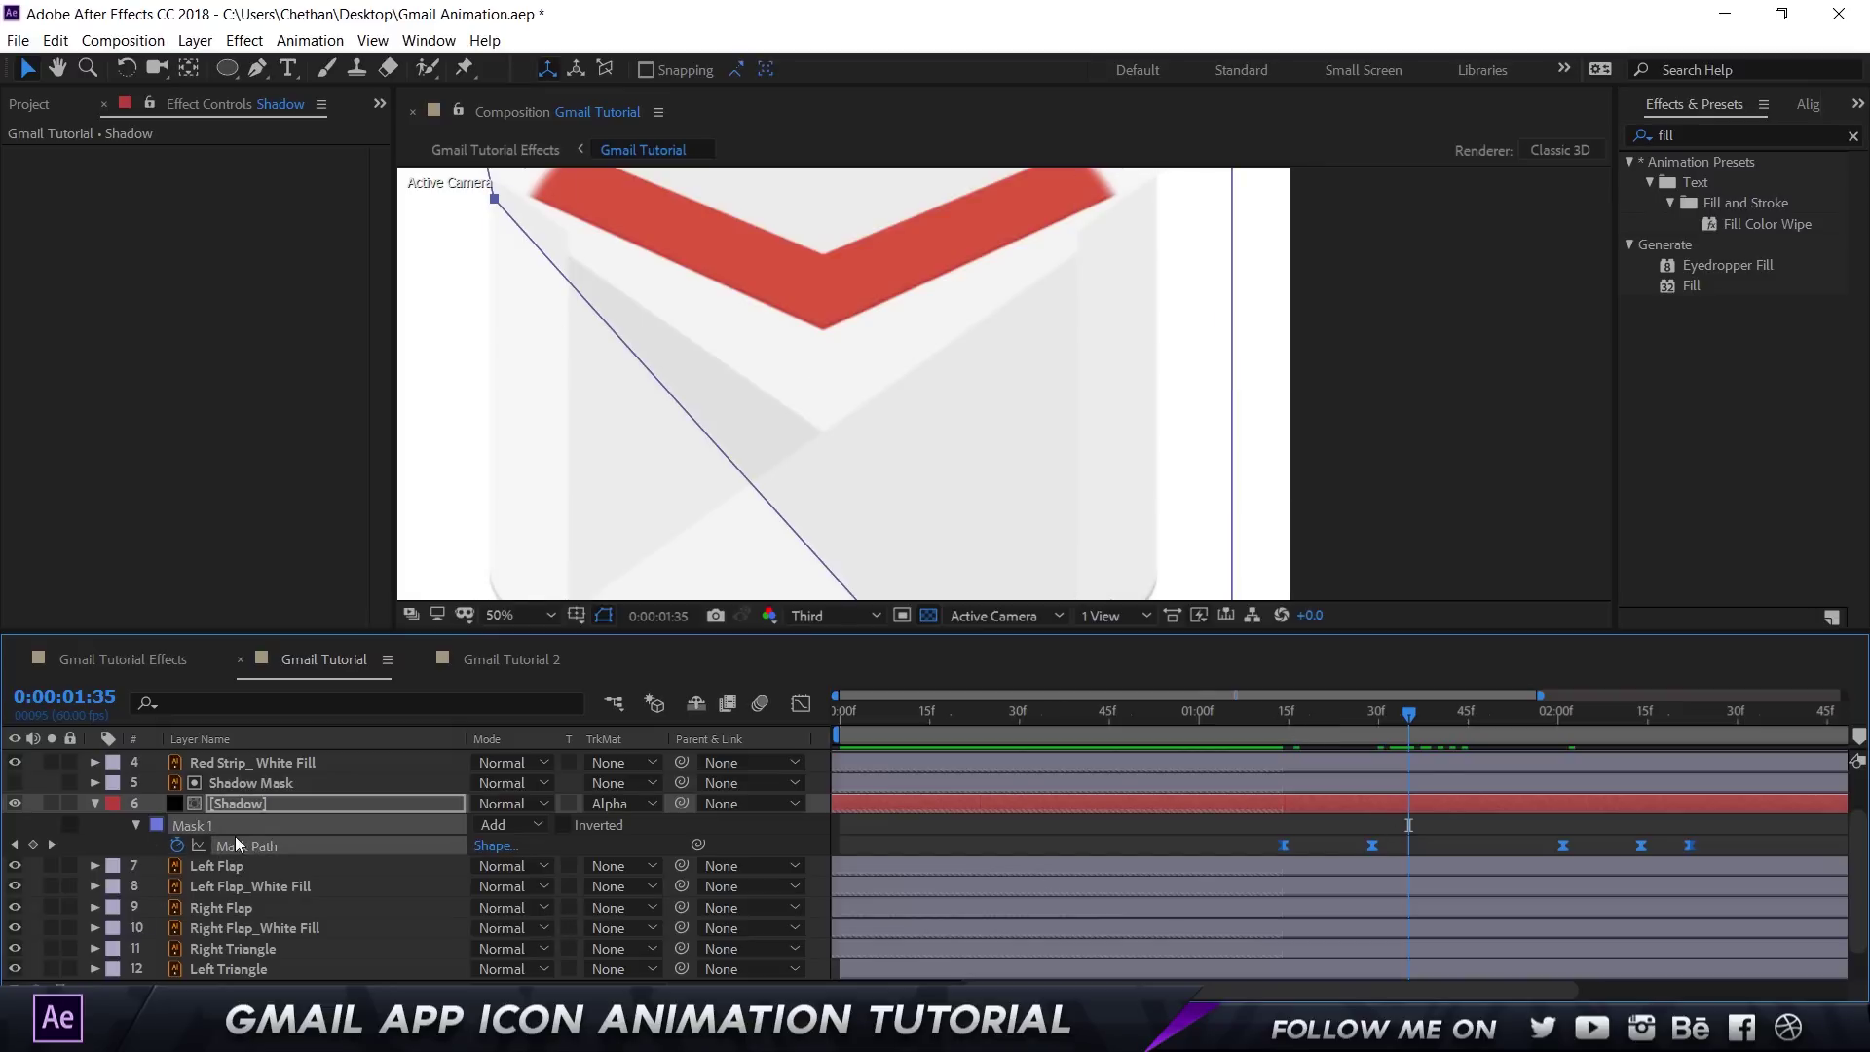
left_click_drag(856, 472, 828, 402)
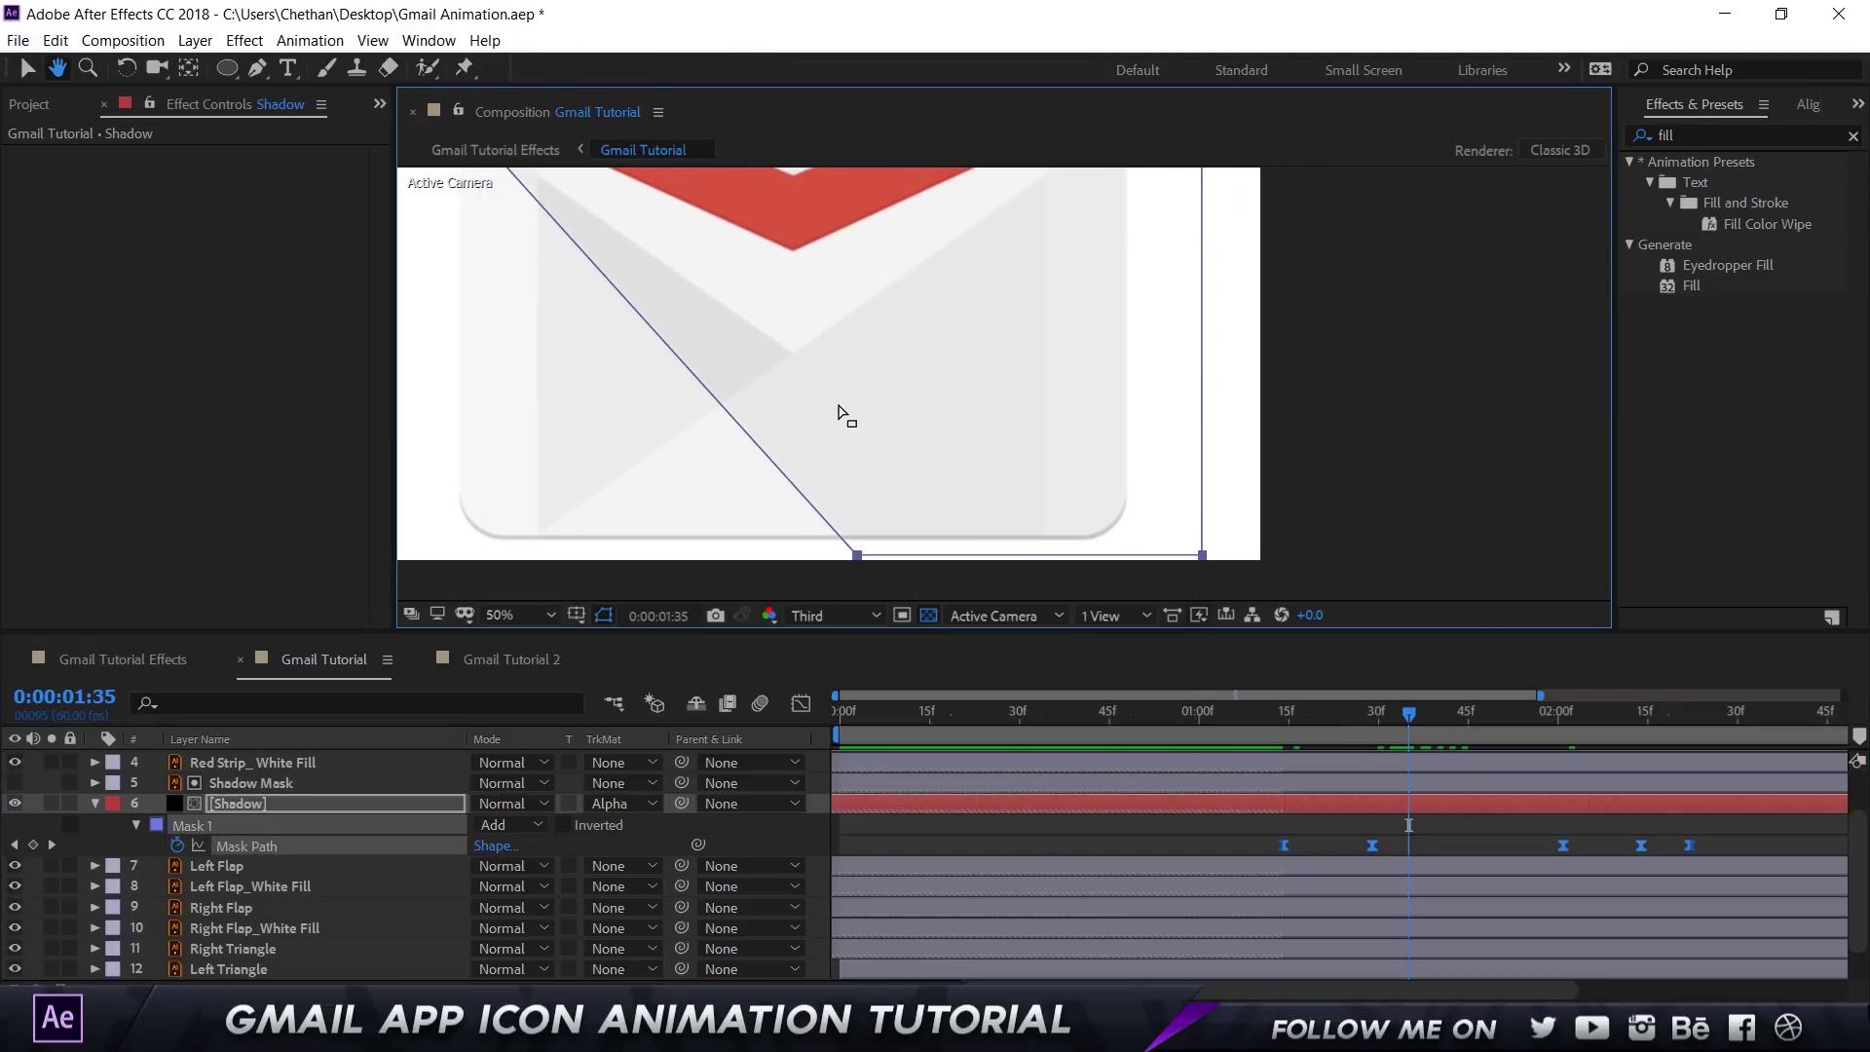
key("a")
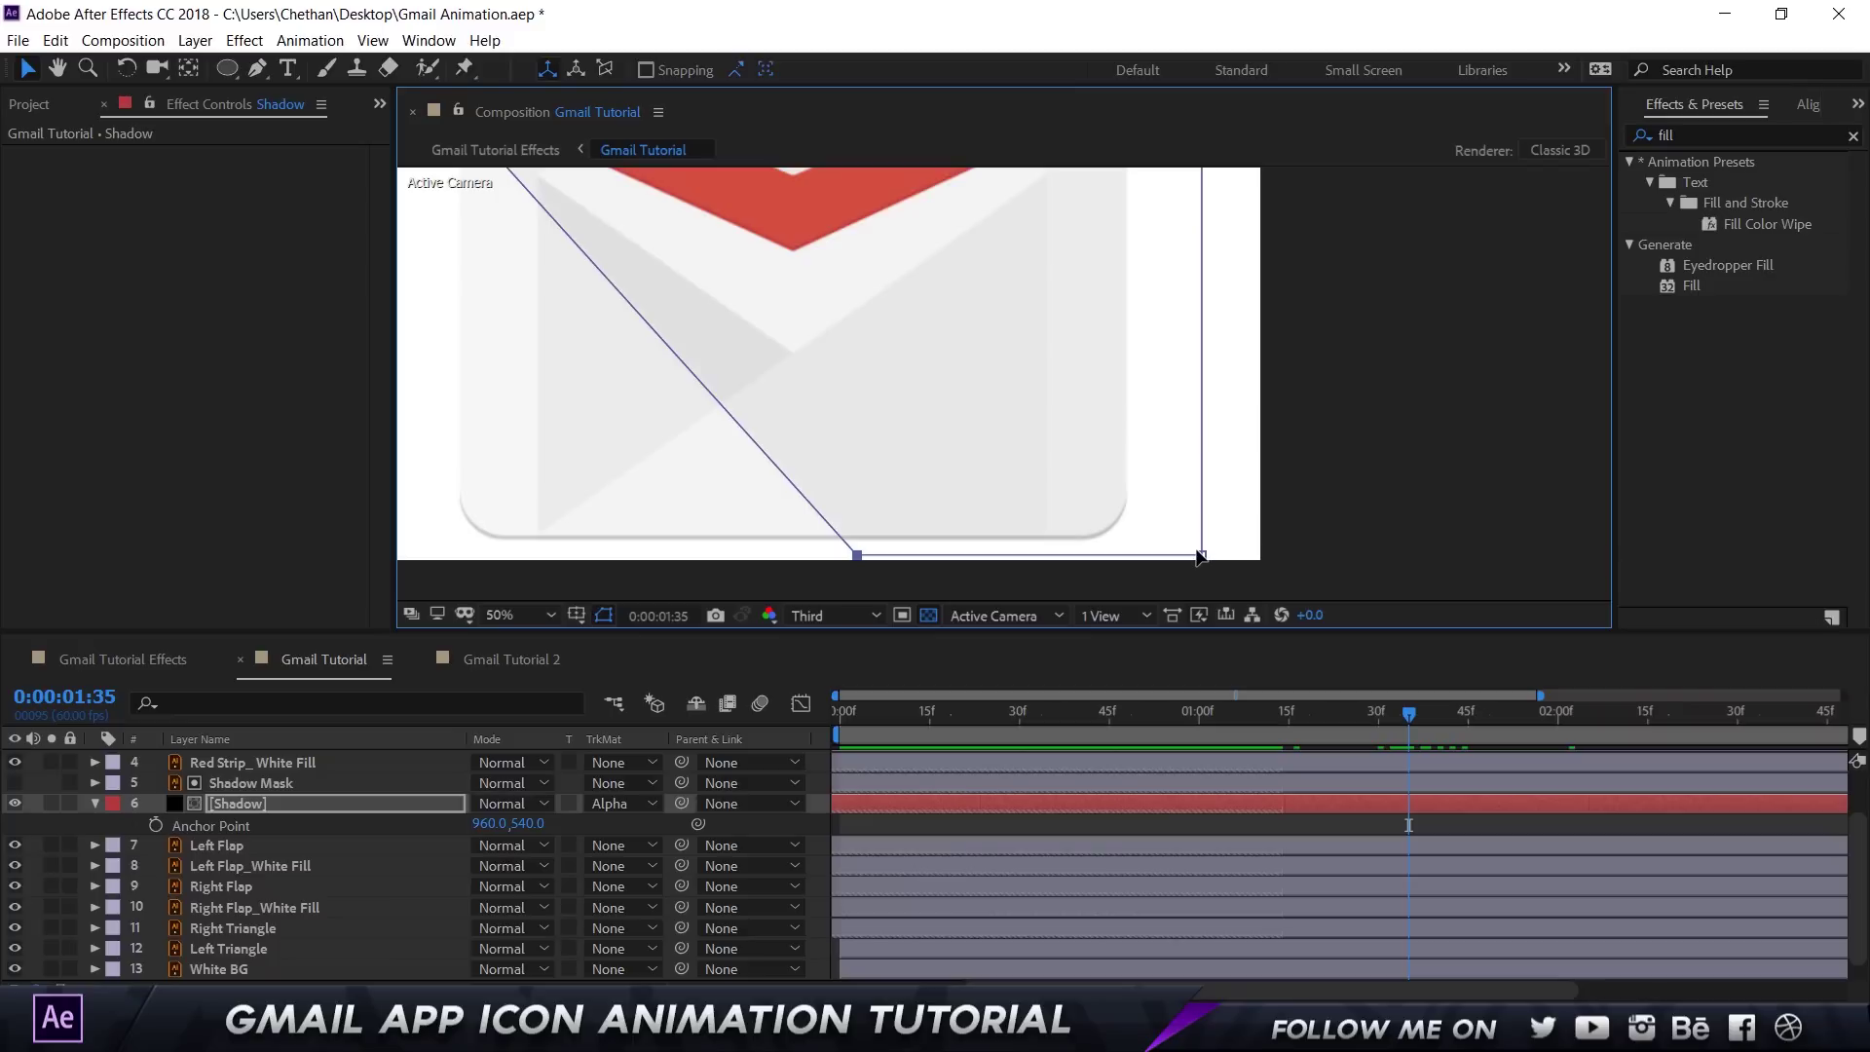
key("m")
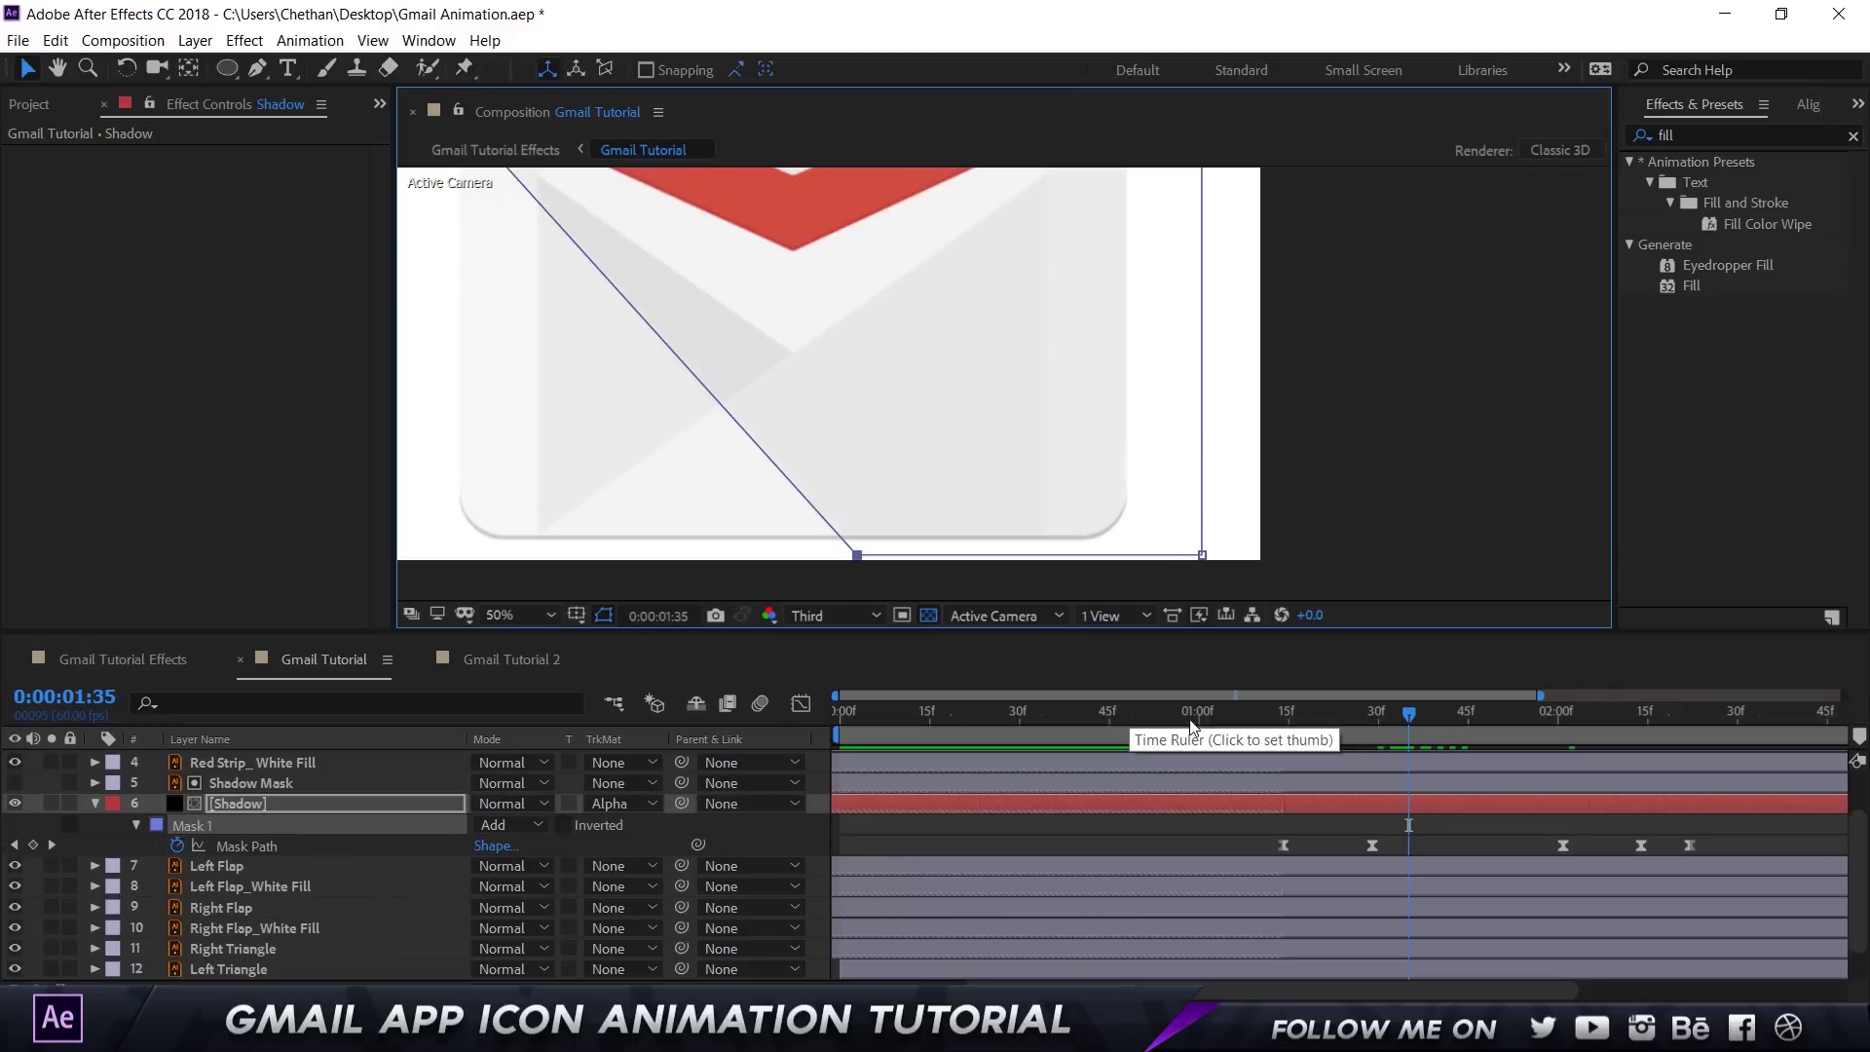
left_click_drag(1366, 711, 1669, 727)
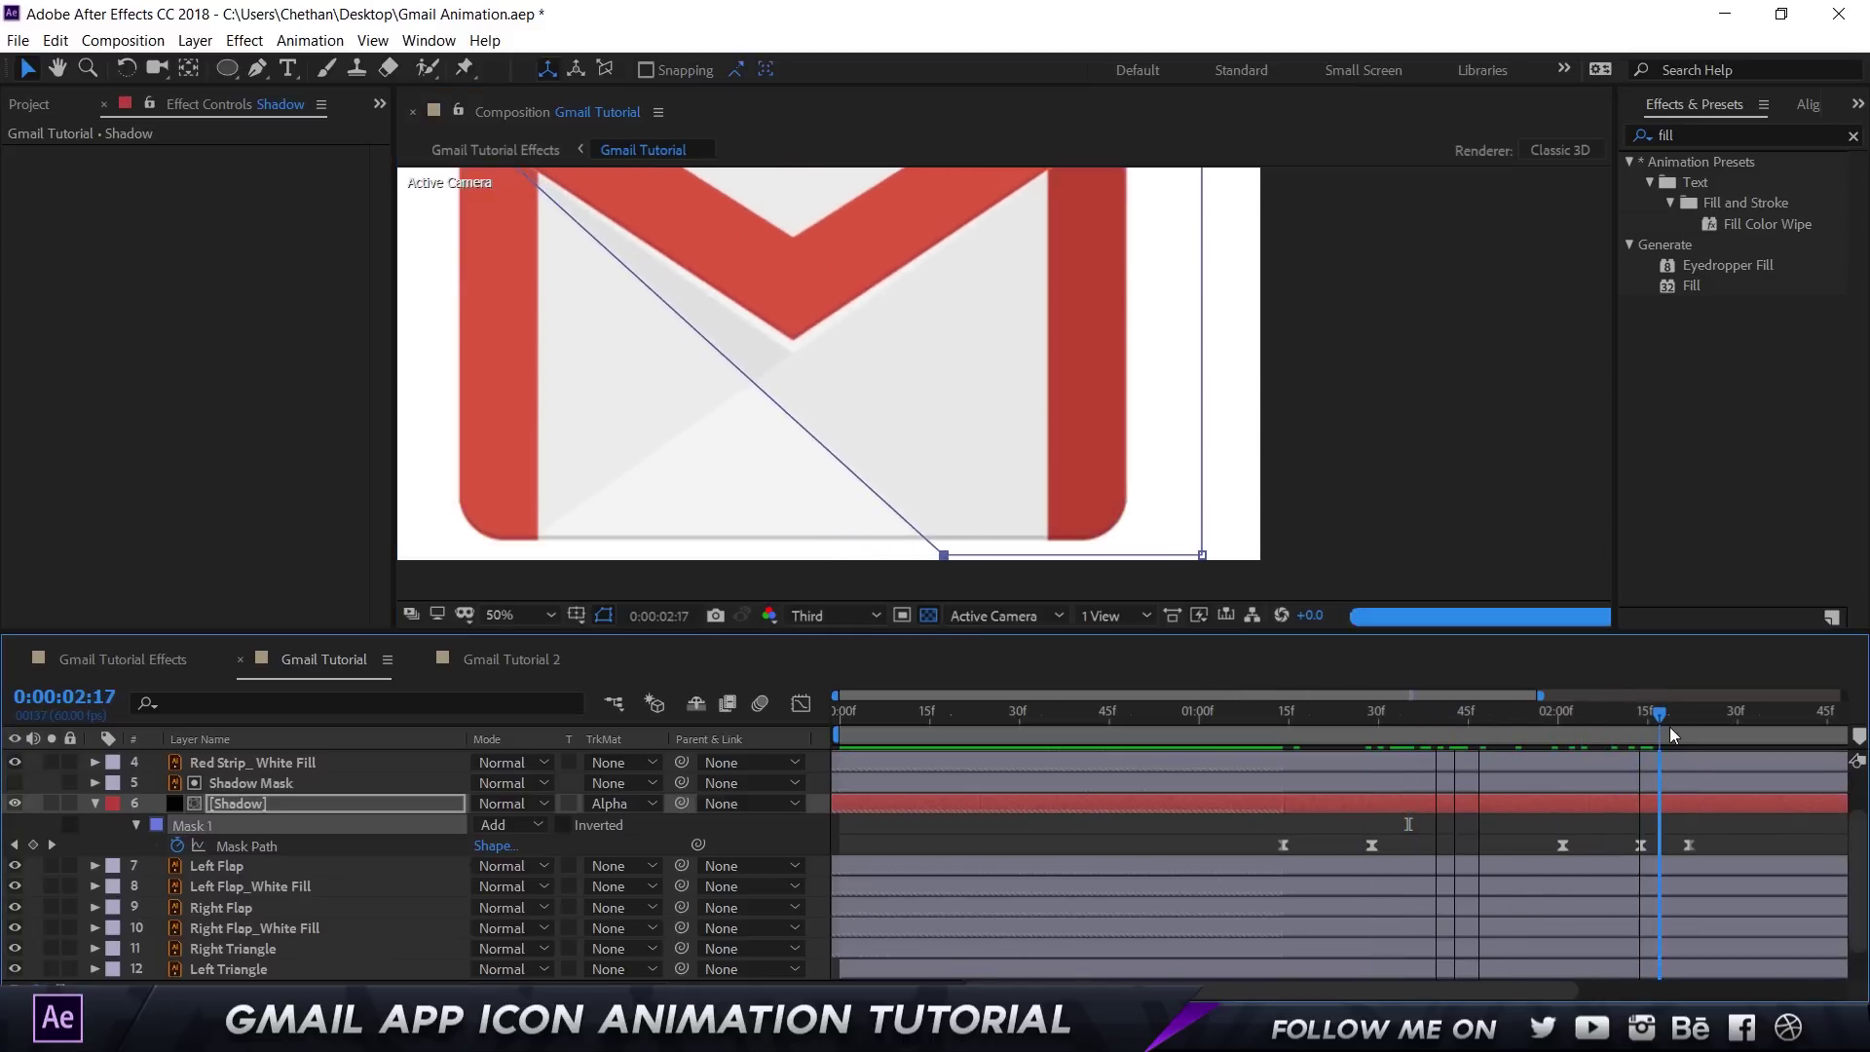
Step: Inspect the speed graph of the shadow's Mask Path, then check the final mask shape at 0:00:02:24
left_click(801, 704)
left_click(230, 846)
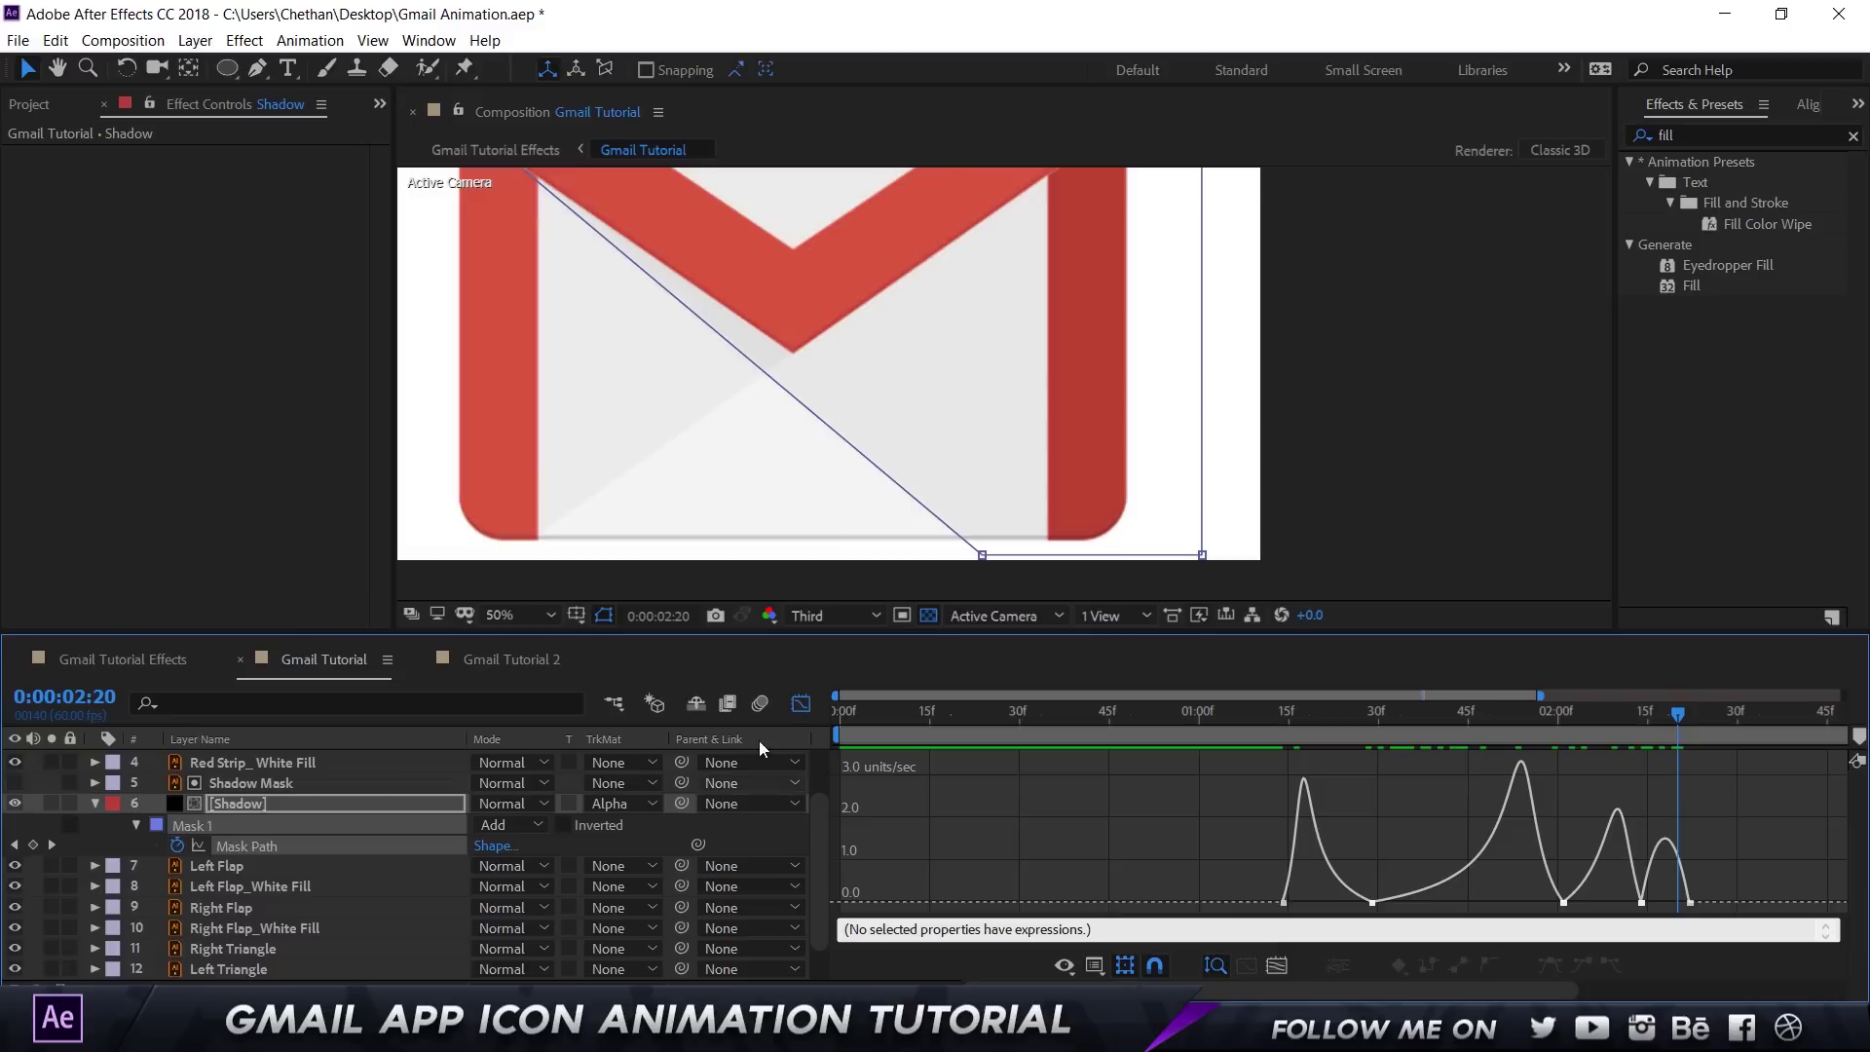
left_click(813, 714)
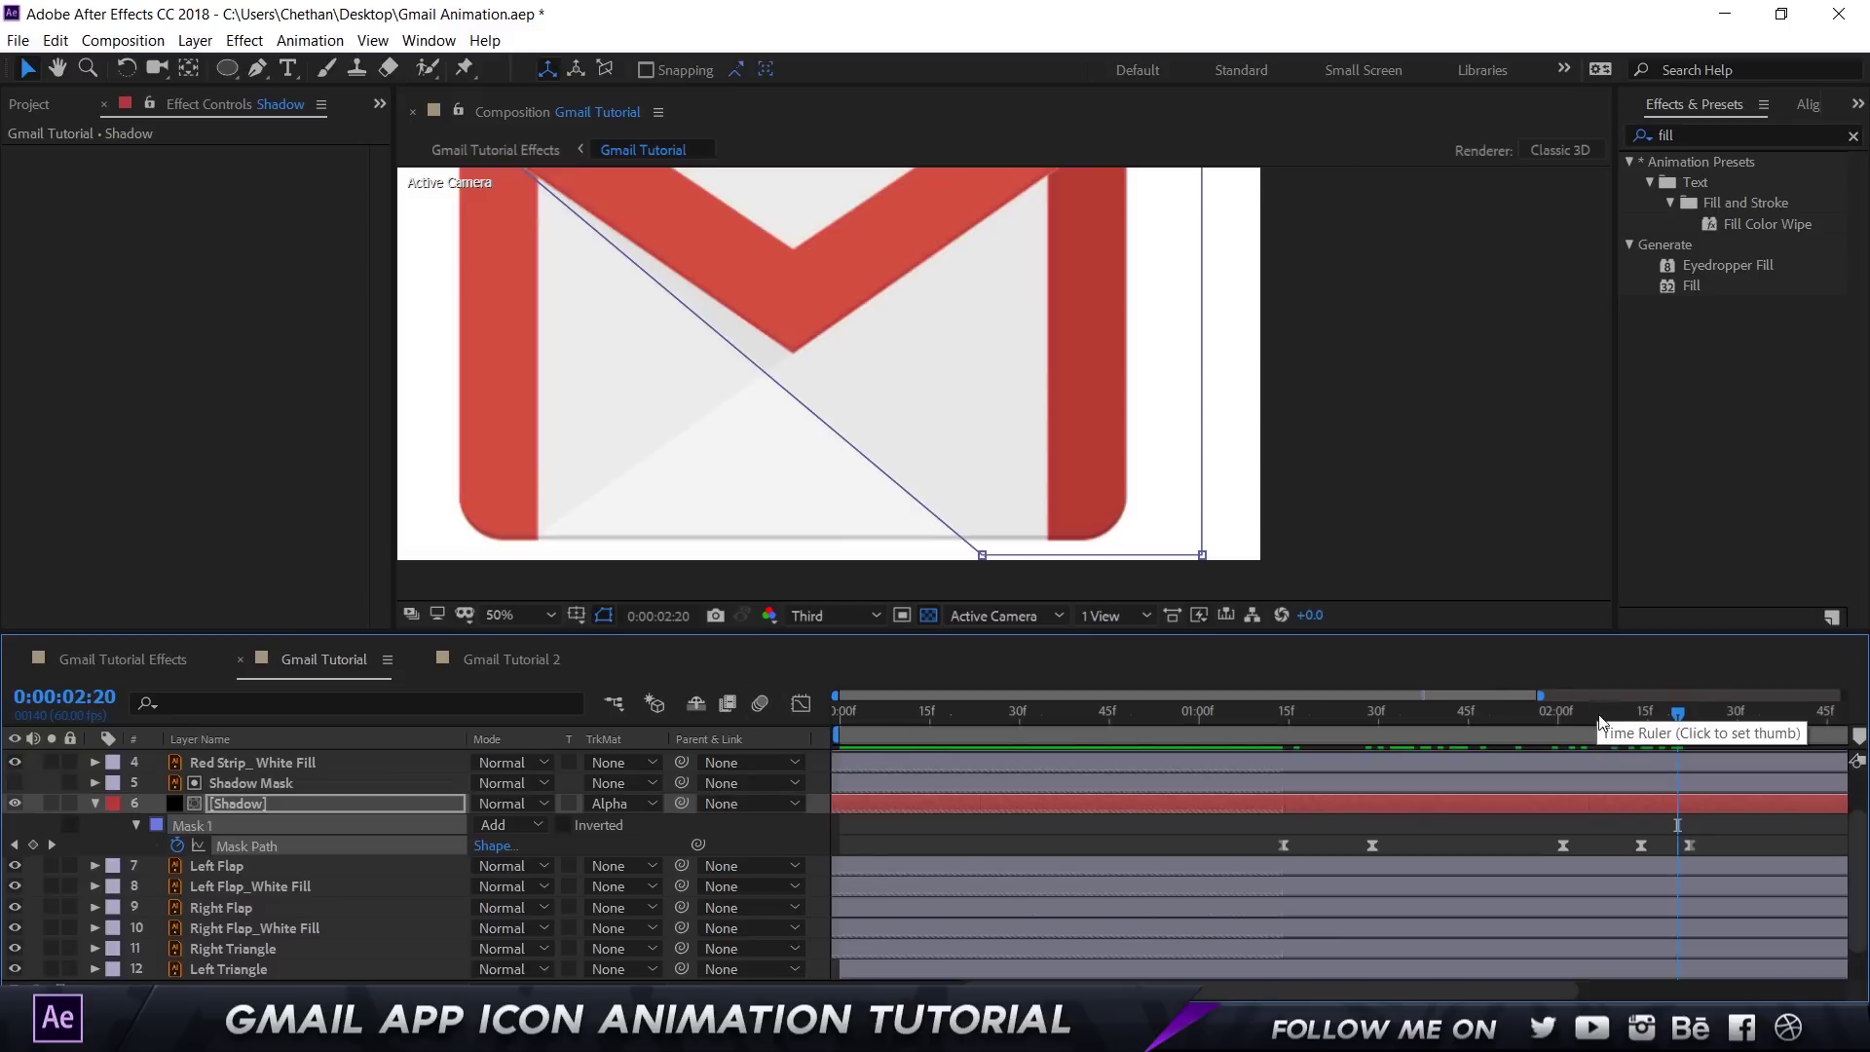
left_click_drag(1600, 722, 1701, 733)
scroll(781, 417, "down", 2)
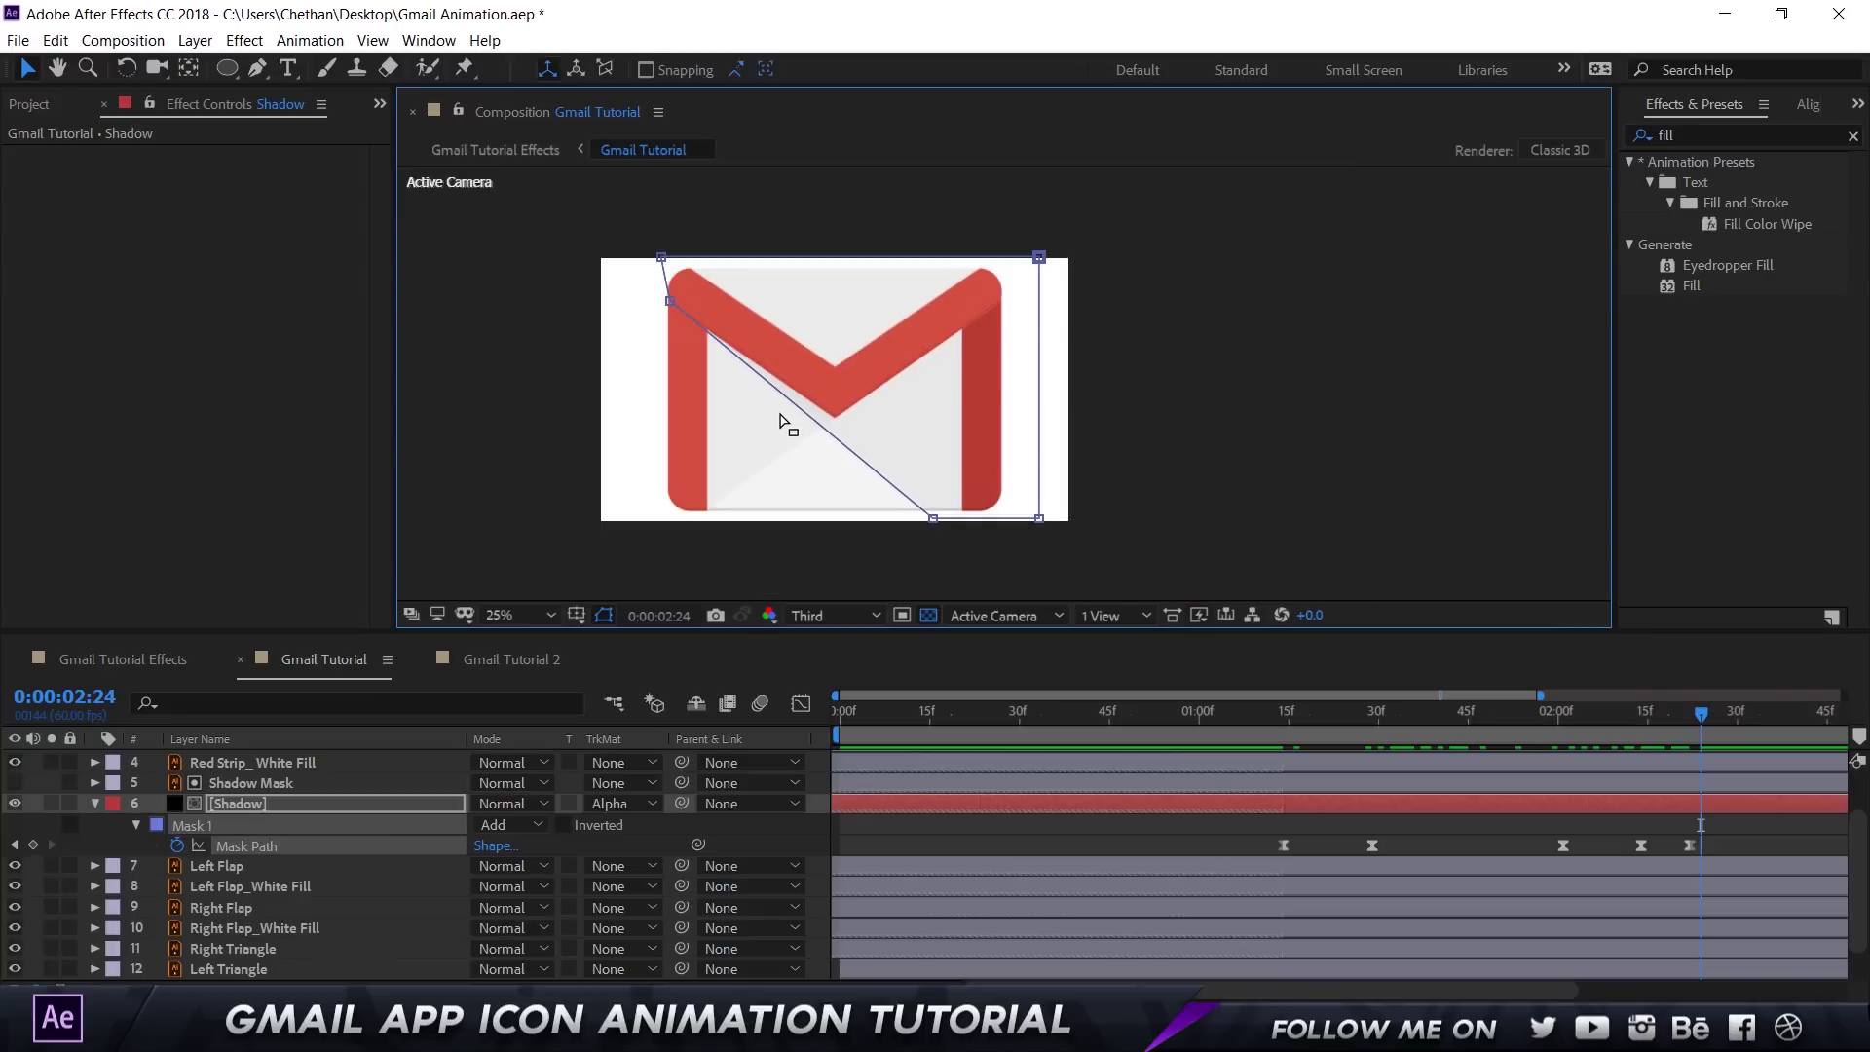
left_click(789, 507)
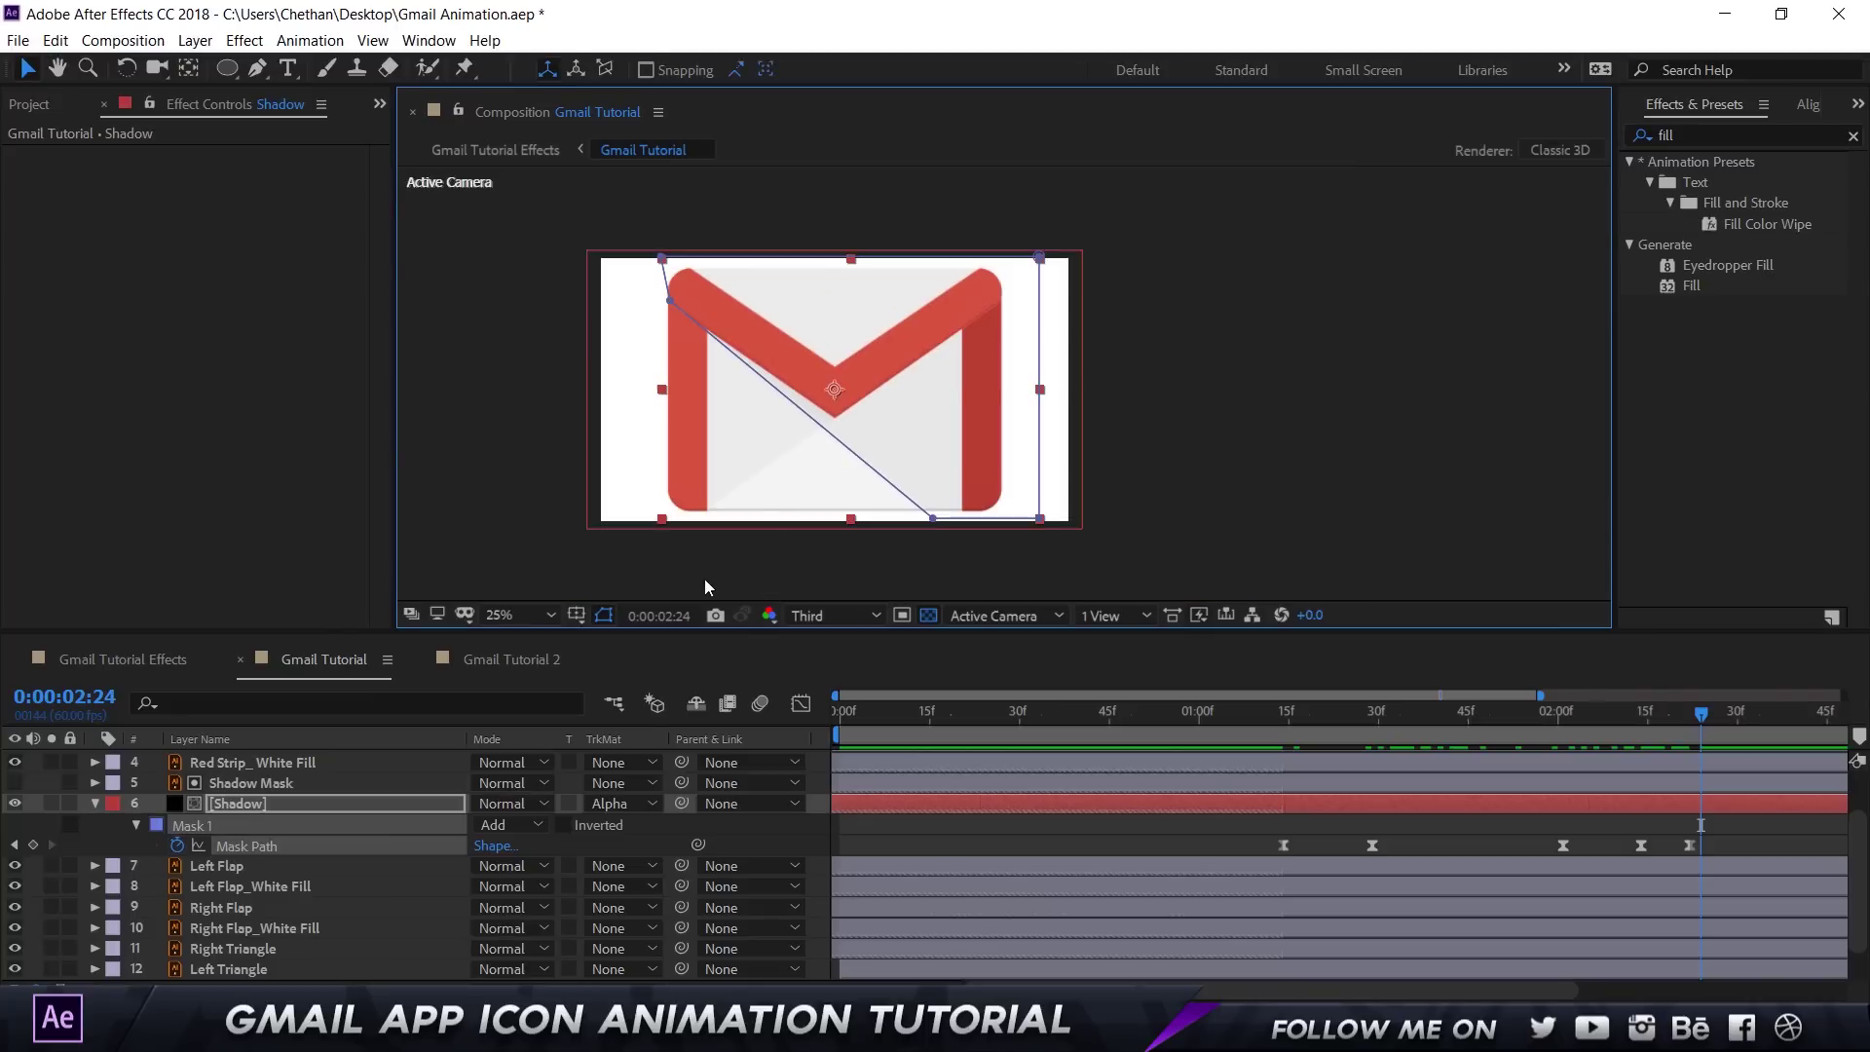
Step: Delete White Solid 1 from the Gmail Tutorial composition and return to the Gmail Tutorial Effects composition
left_click(156, 662)
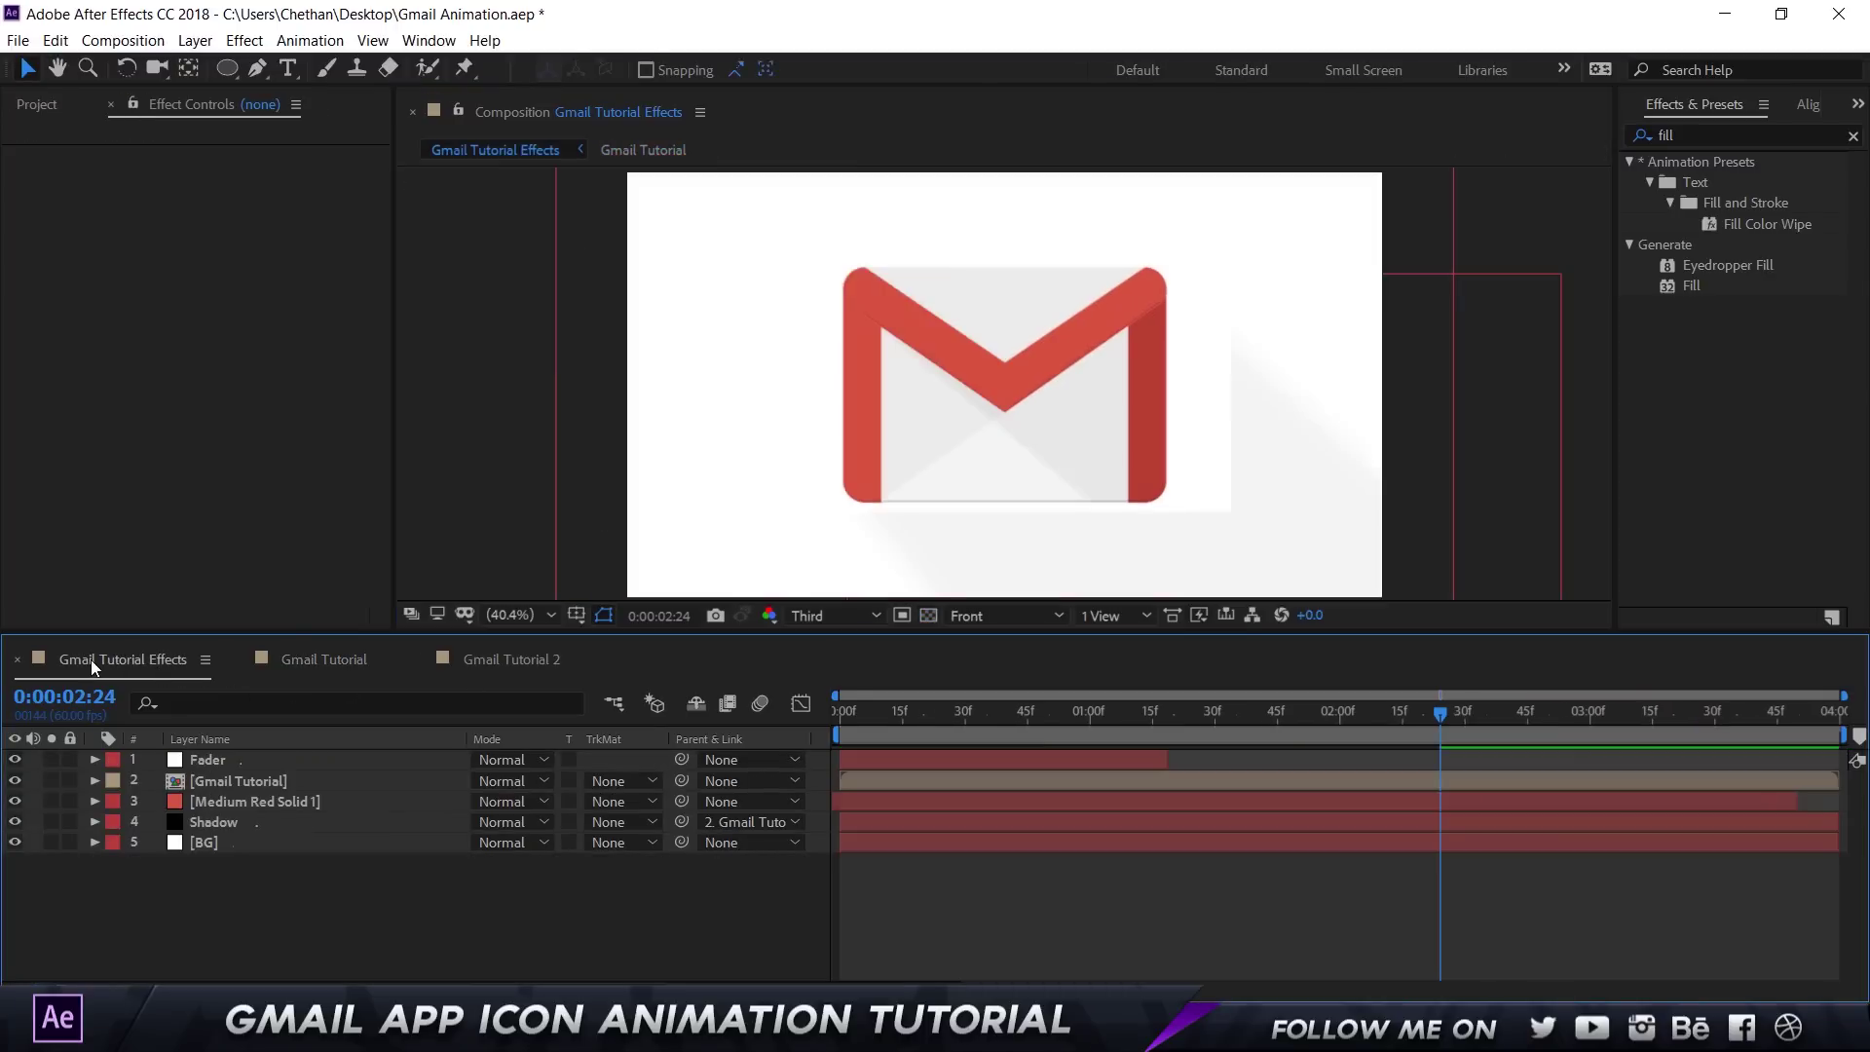
left_click(317, 662)
scroll(319, 904, "down", 3)
left_click(308, 964)
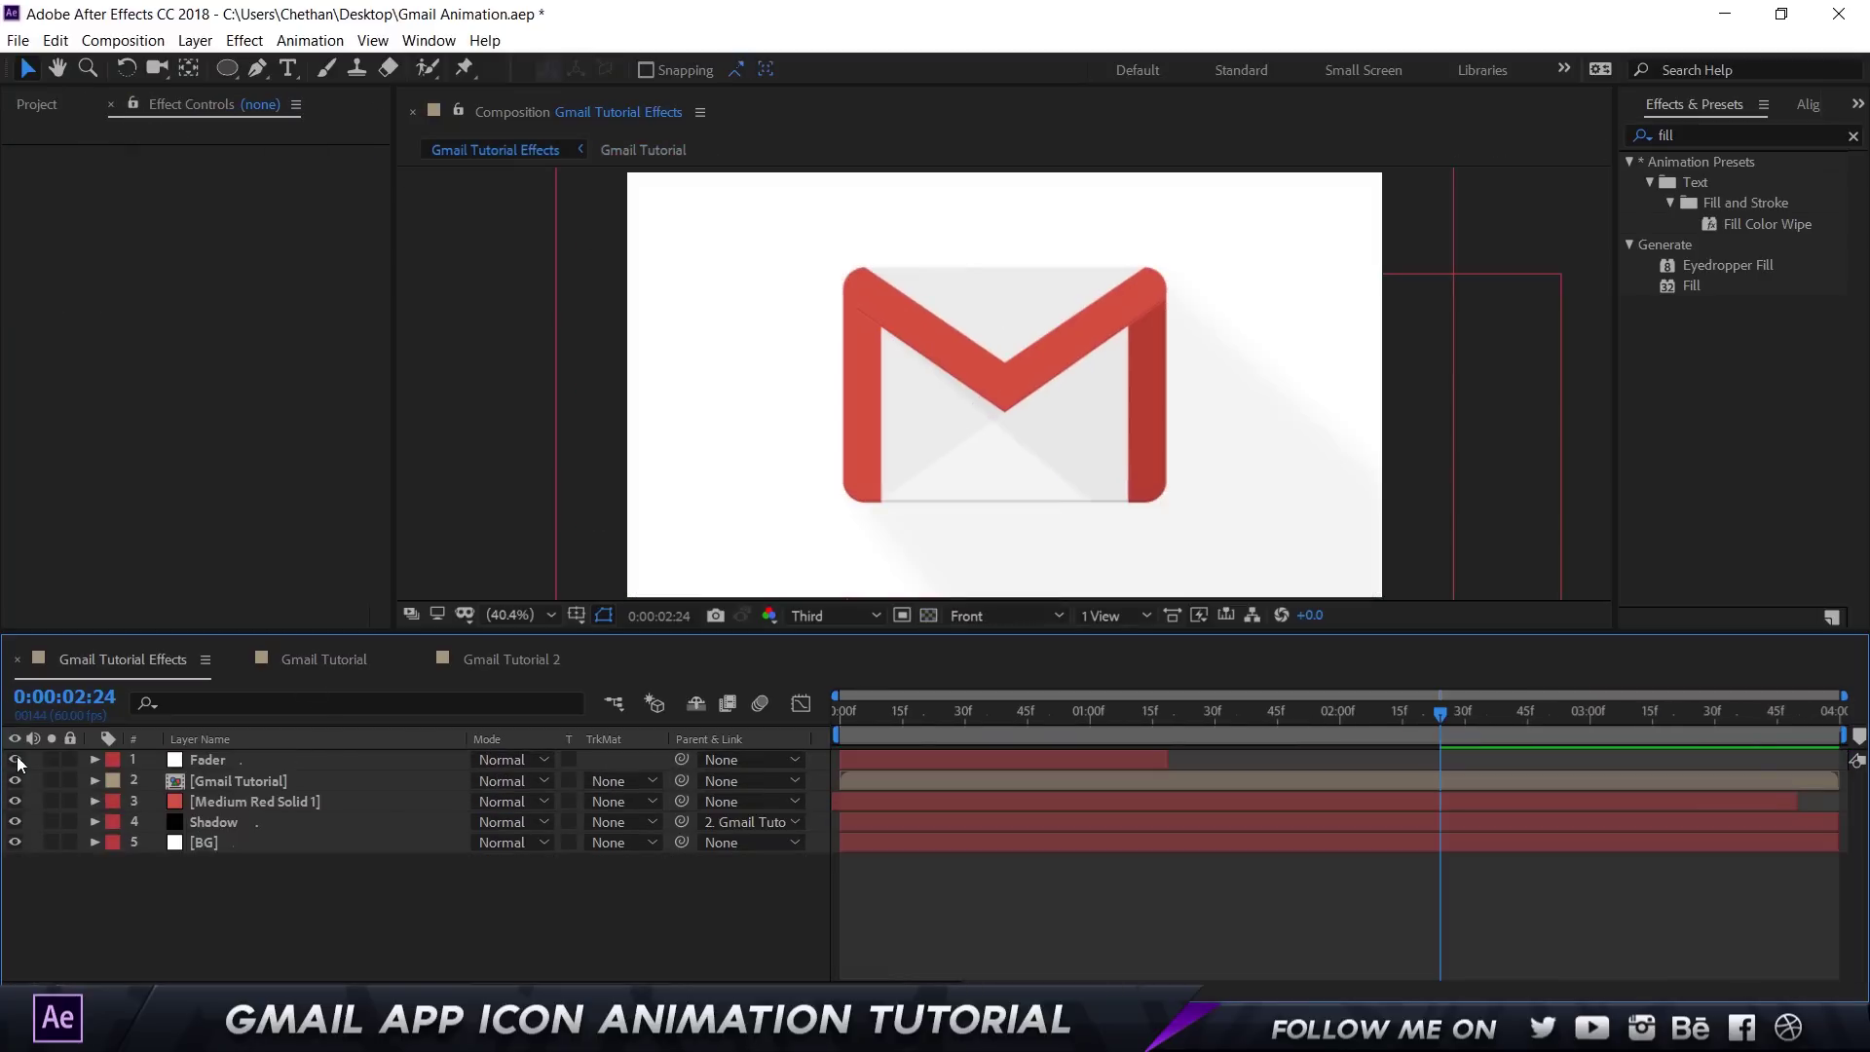
Step: Hide the Shadow and Medium Red Solid 1 layers in the Gmail Tutorial Effects composition
left_click(14, 822)
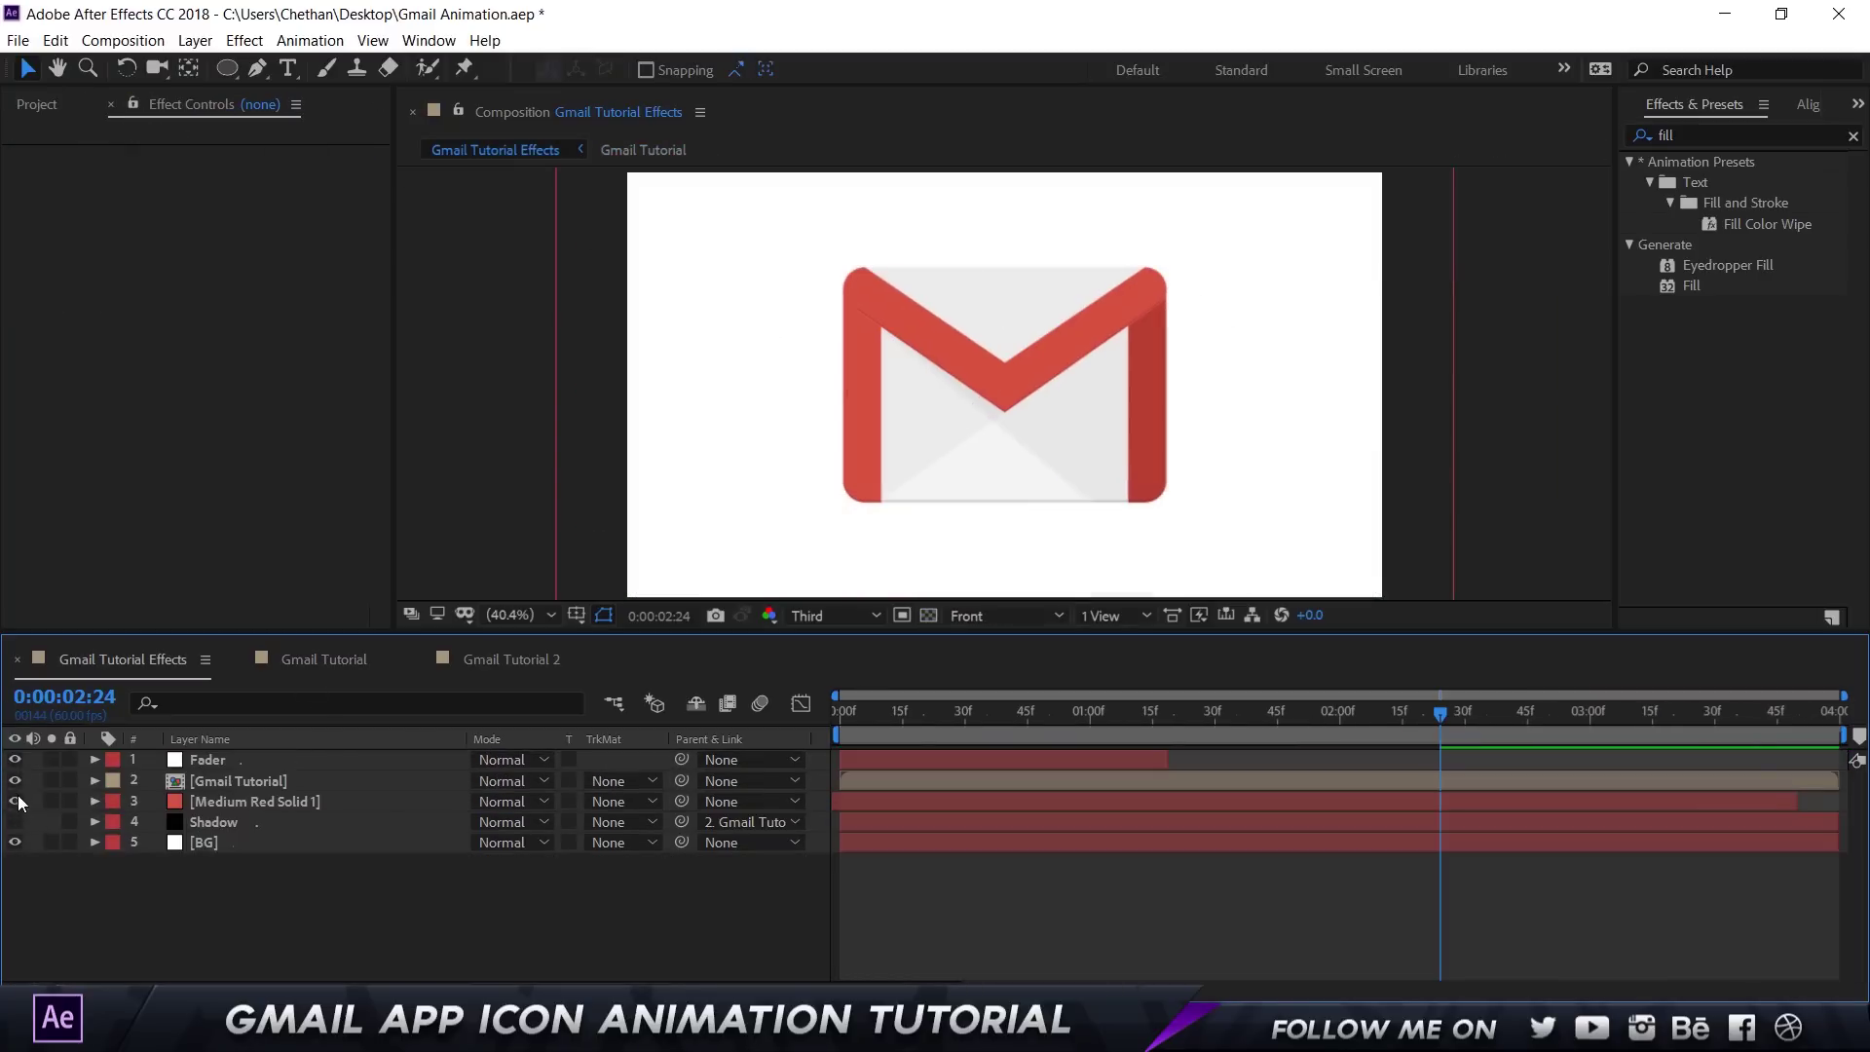
left_click(14, 801)
left_click(273, 825)
left_click(259, 843)
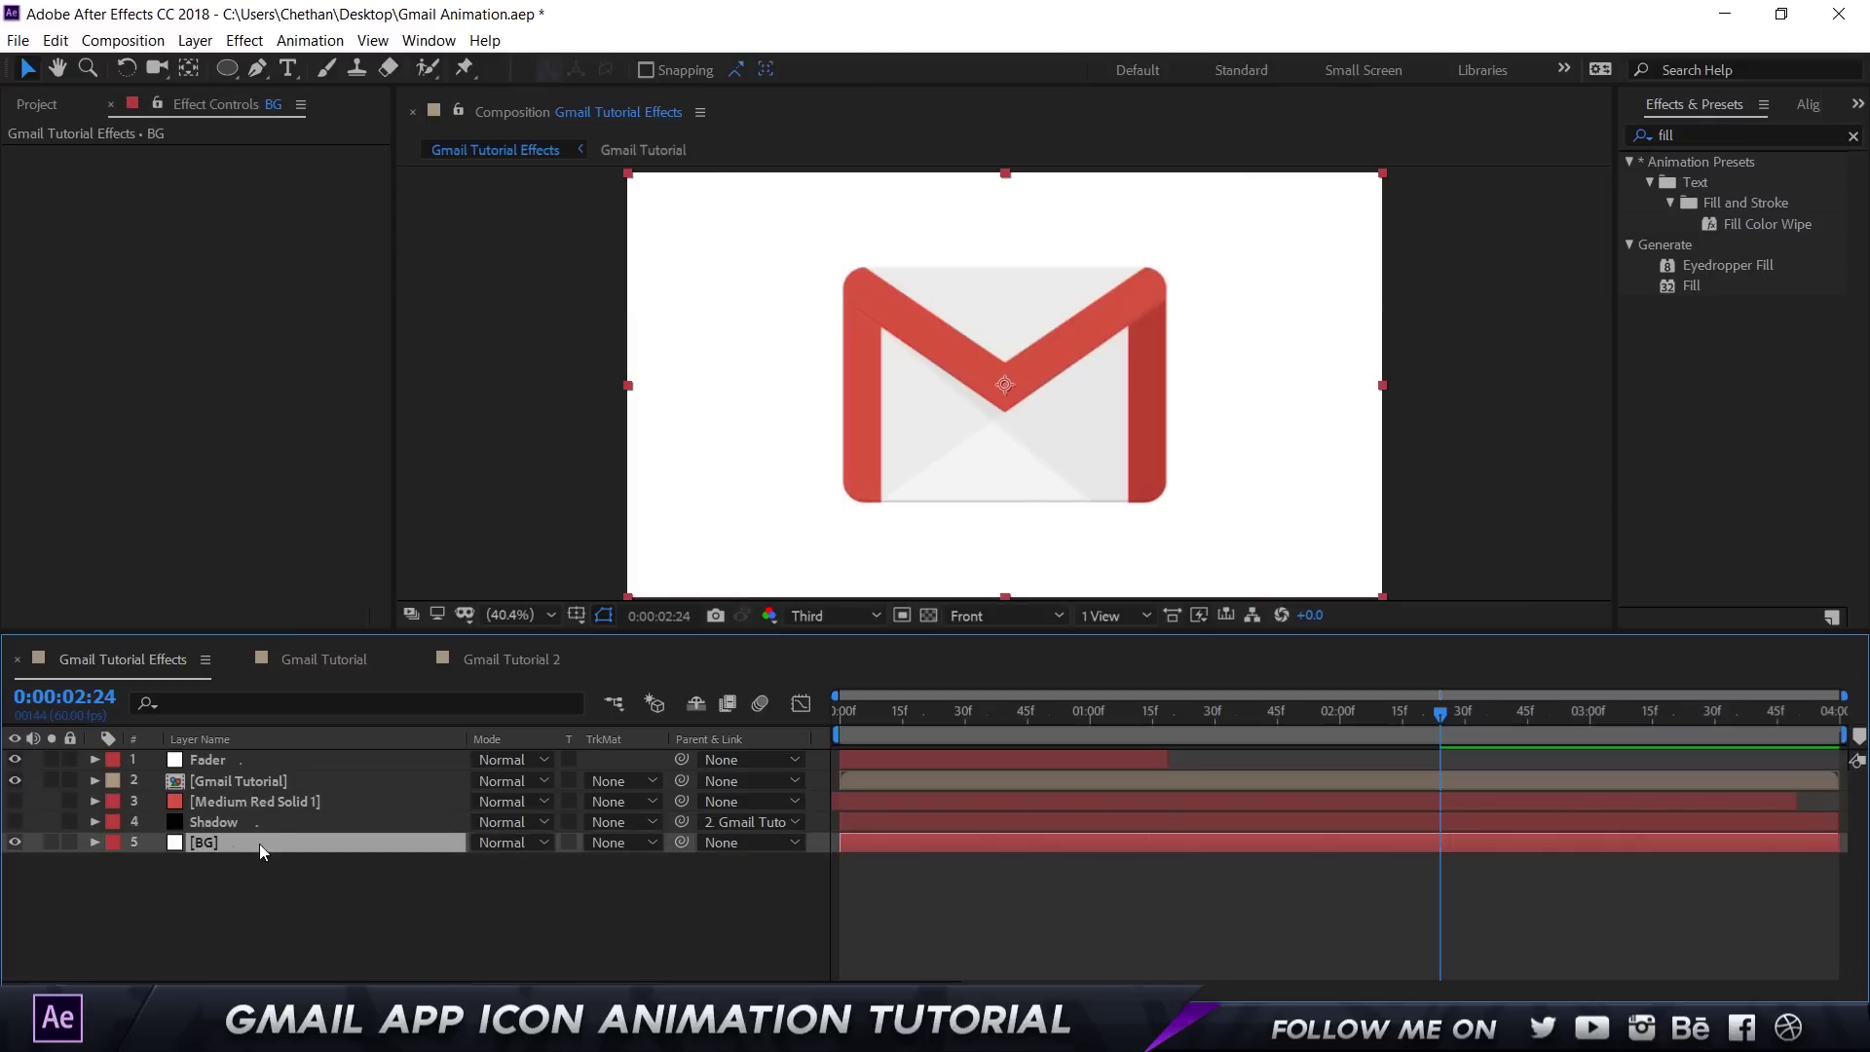
left_click(268, 804)
Step: Reveal the Scale keyframes of the Gmail Tutorial layer and scrub through the opening of its scale-up animation
left_click(237, 782)
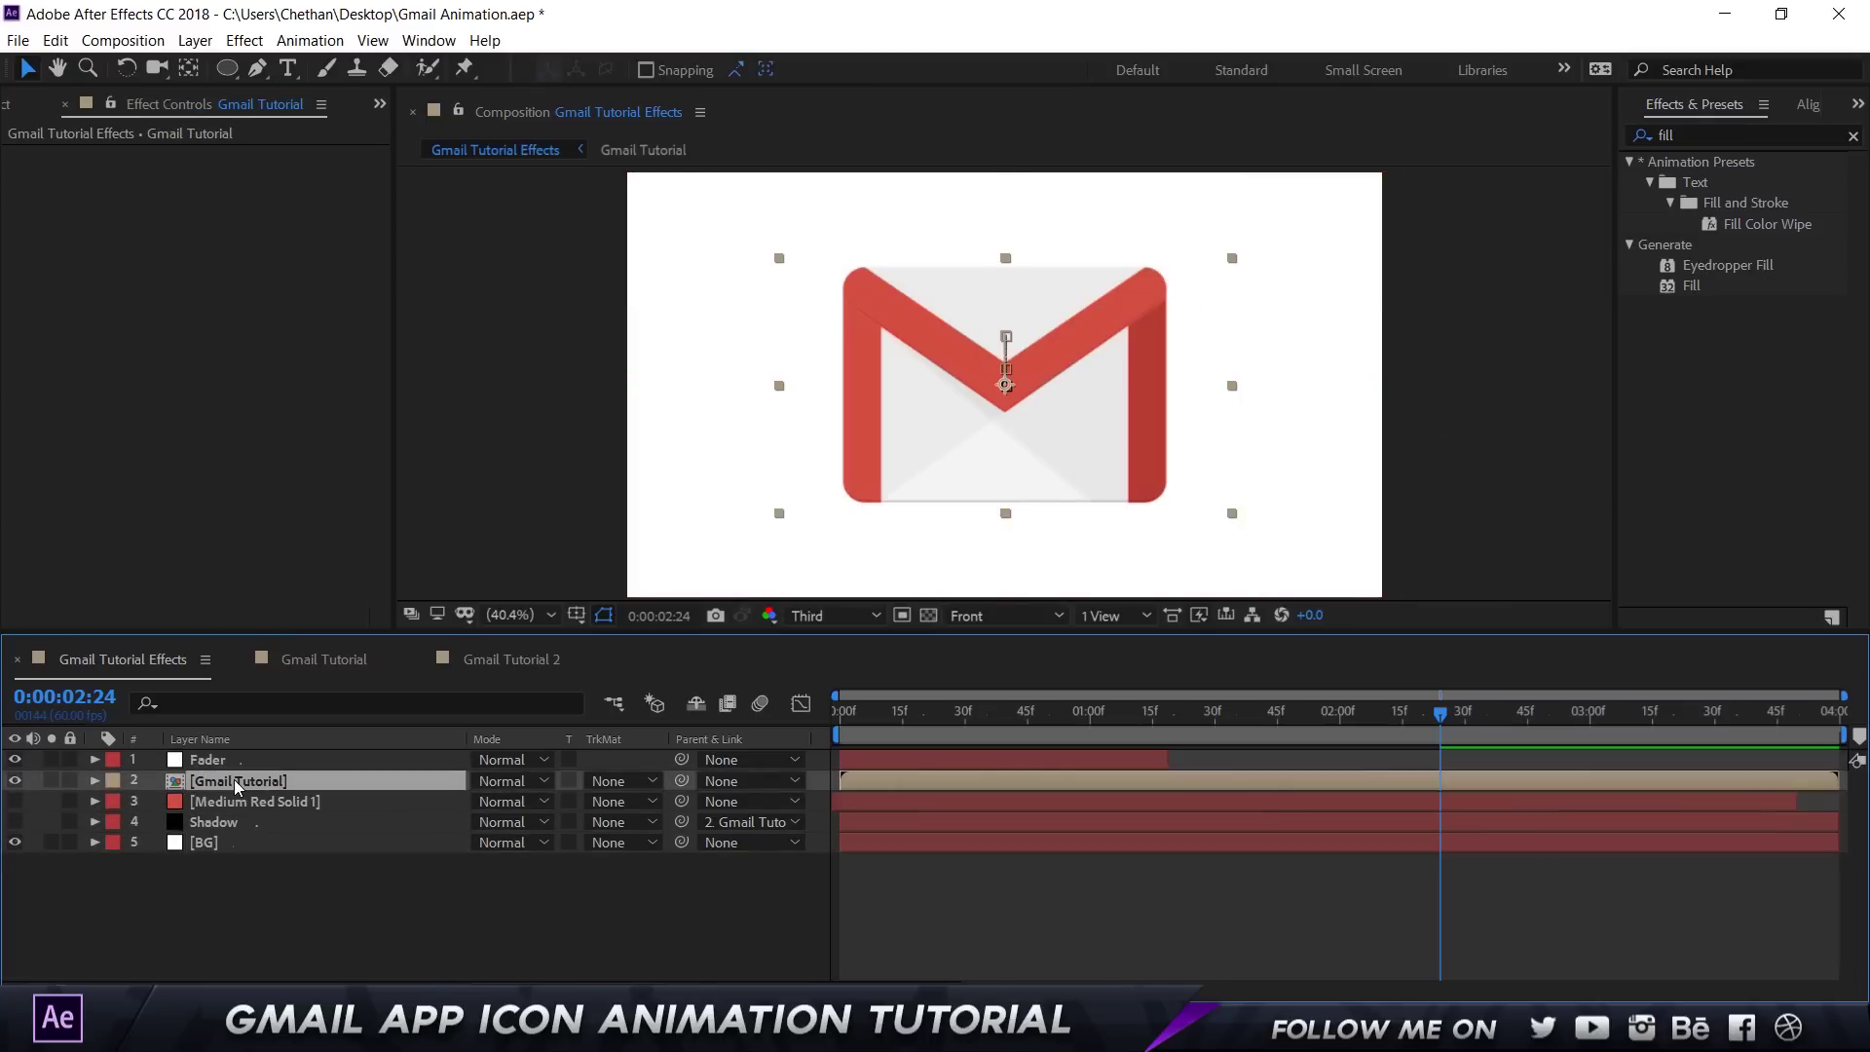
key("t")
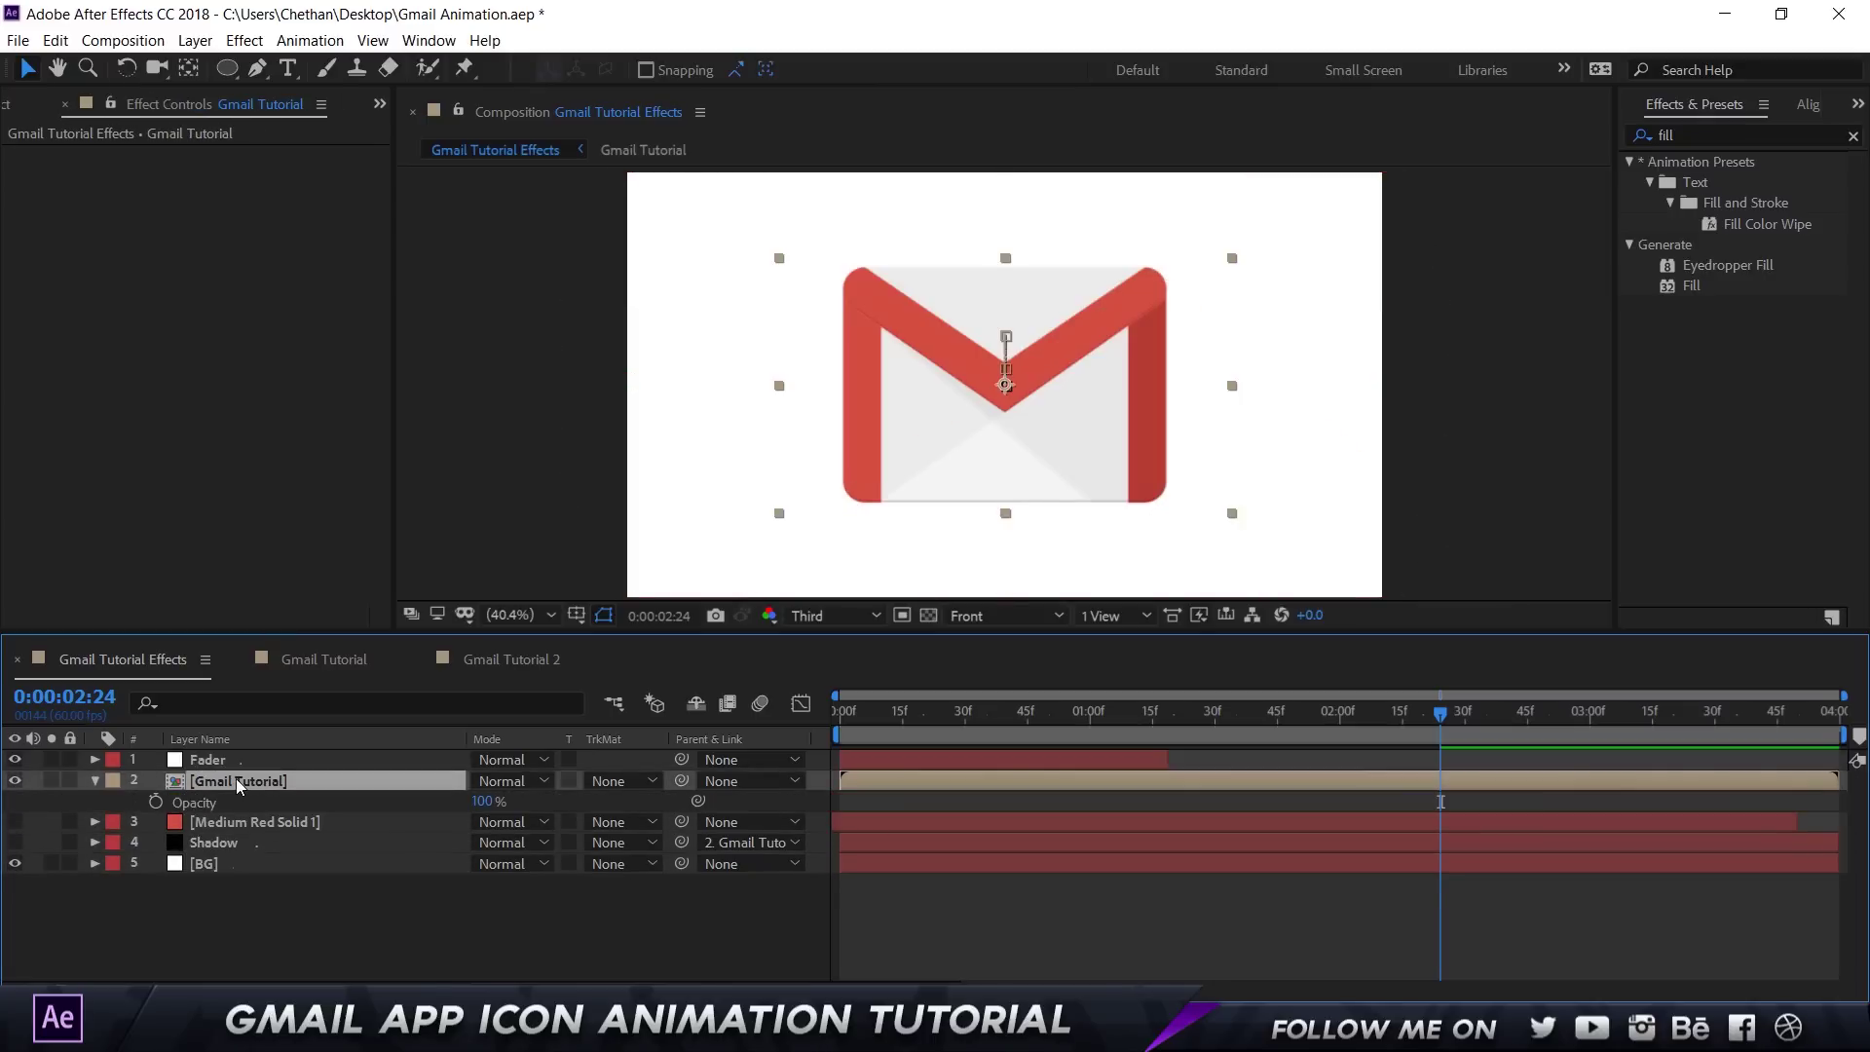
key("s")
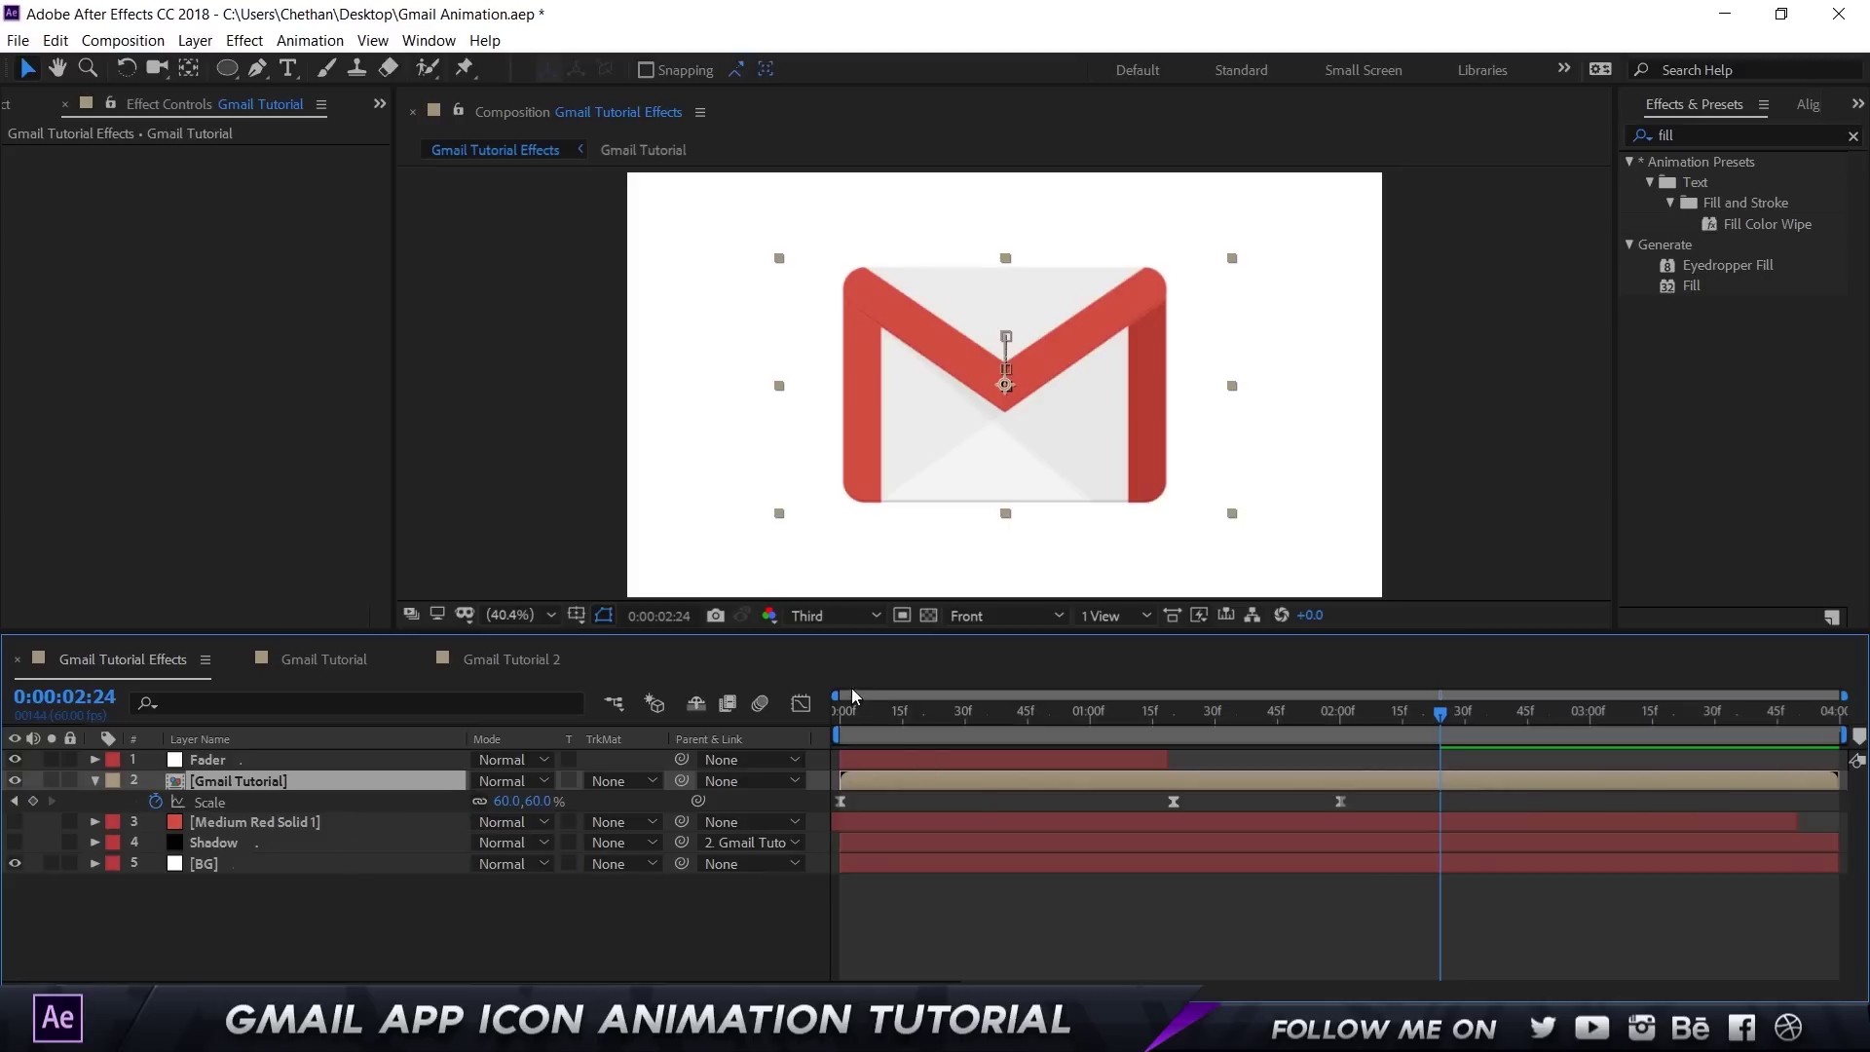
left_click_drag(900, 723, 1074, 745)
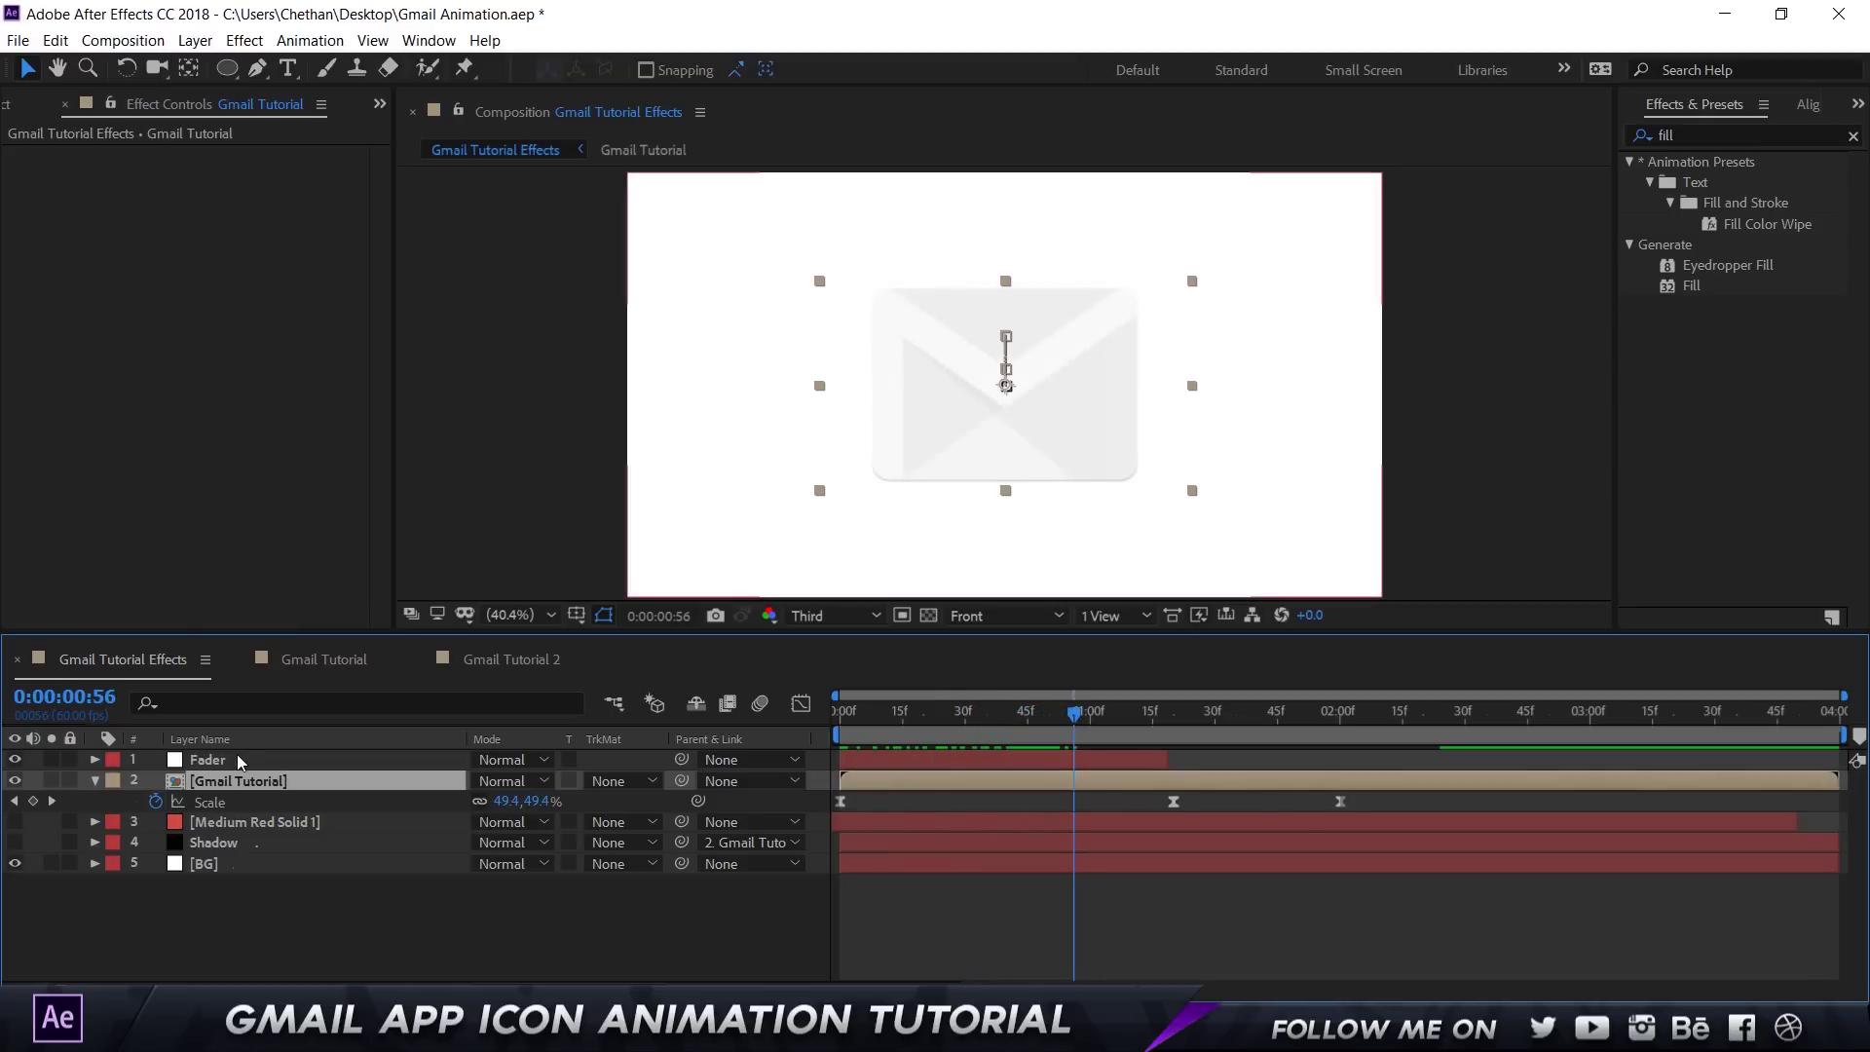
Step: Reveal the Fader layer's Opacity keyframes and scrub through the opening fade
left_click(200, 761)
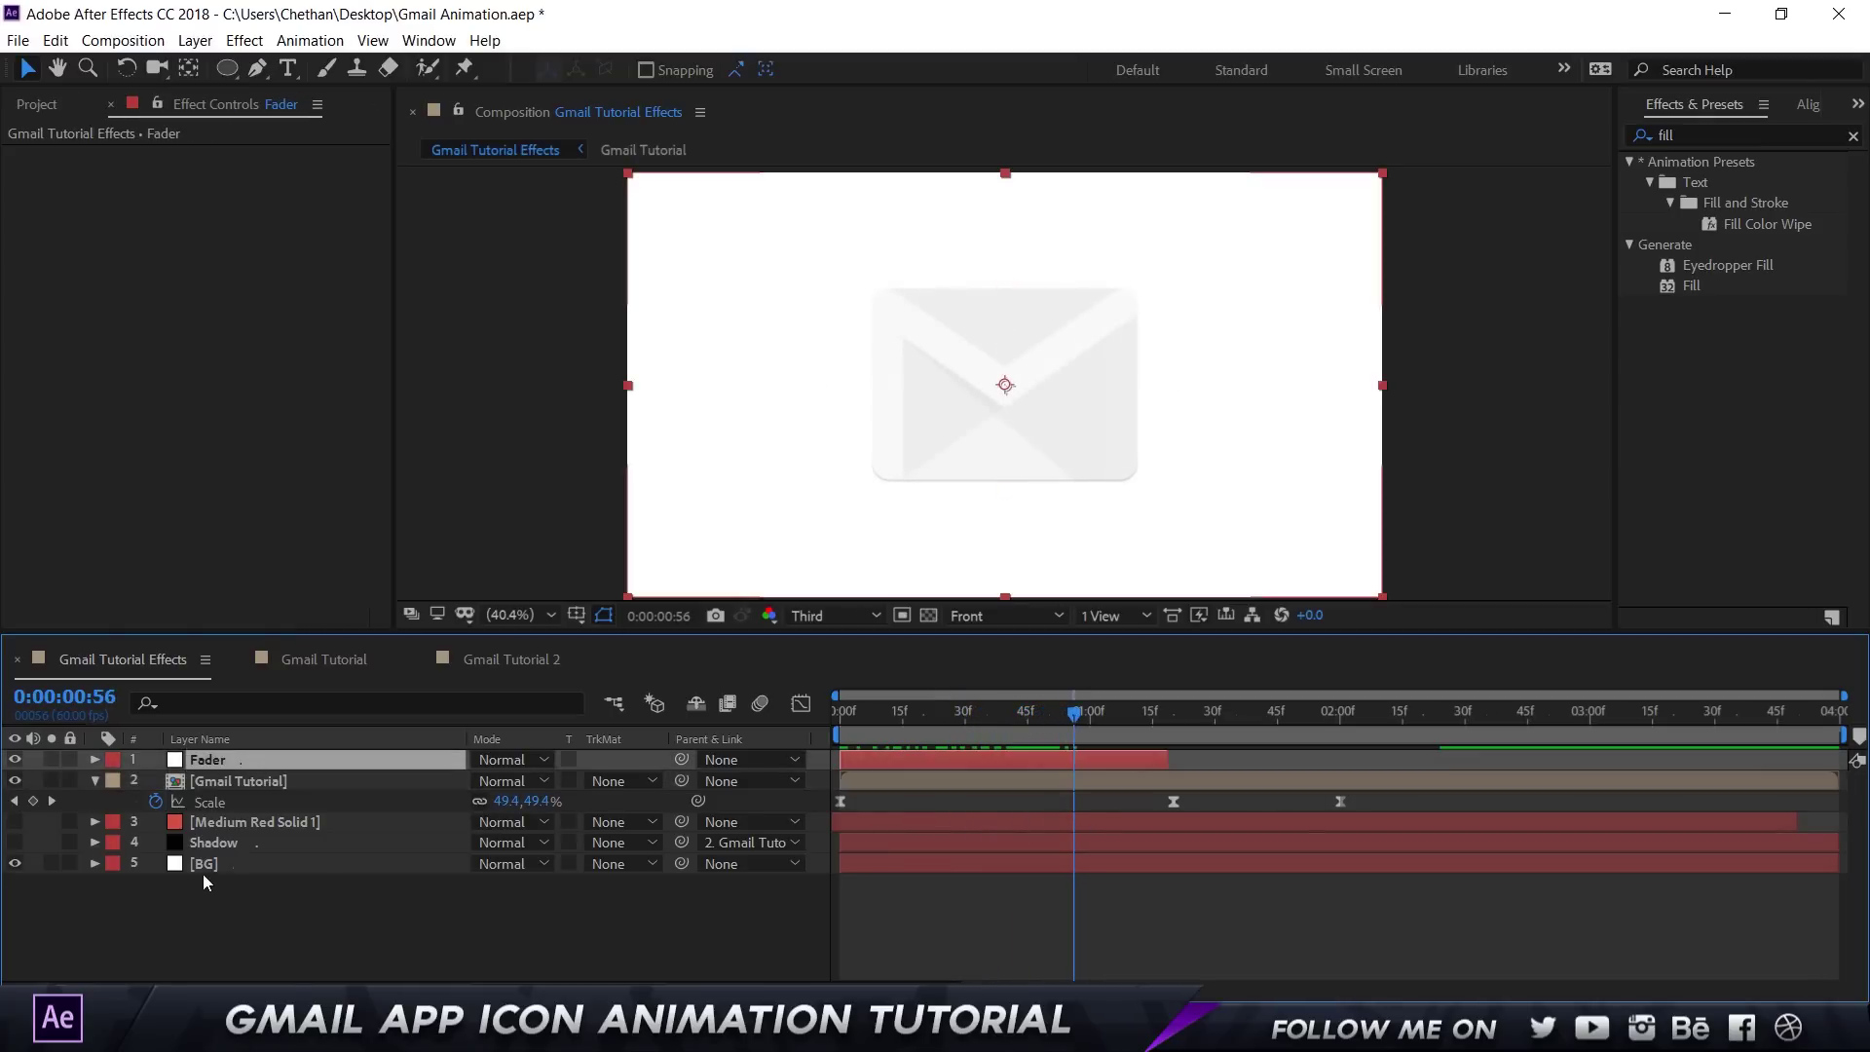
left_click(198, 866)
left_click(219, 761)
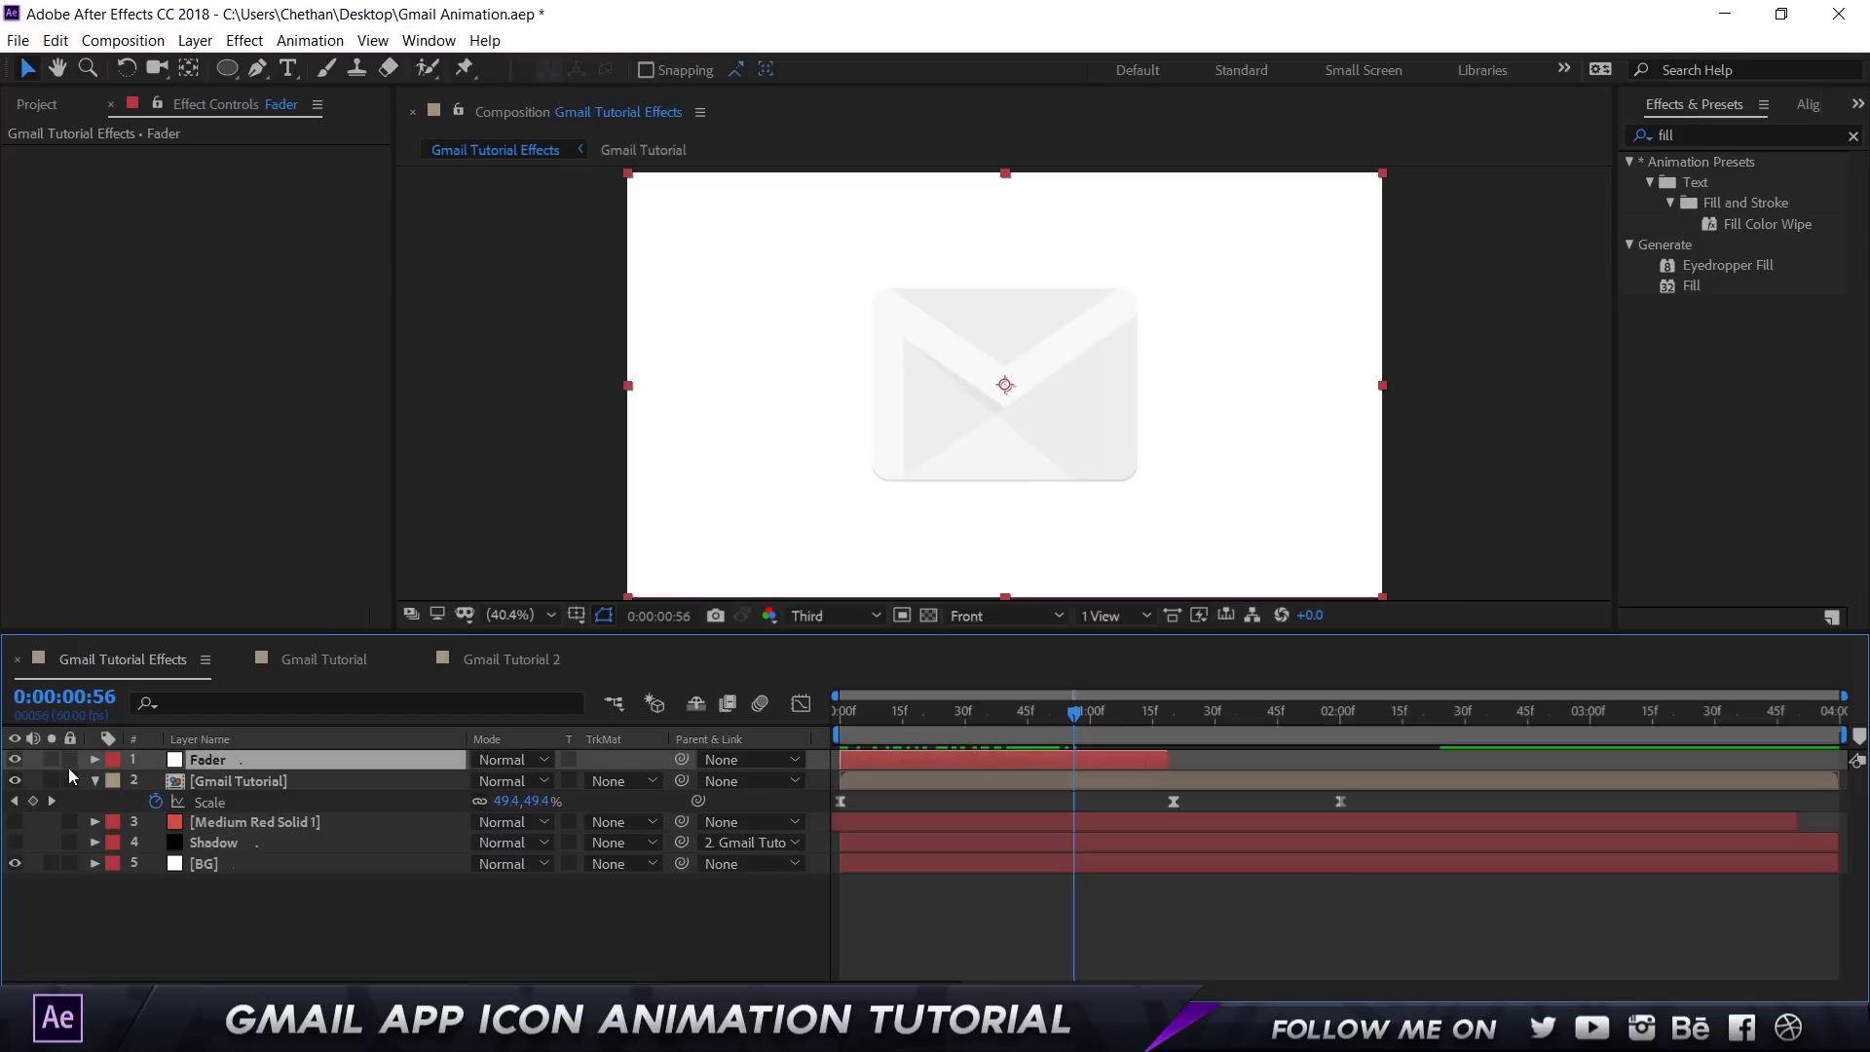
key("t")
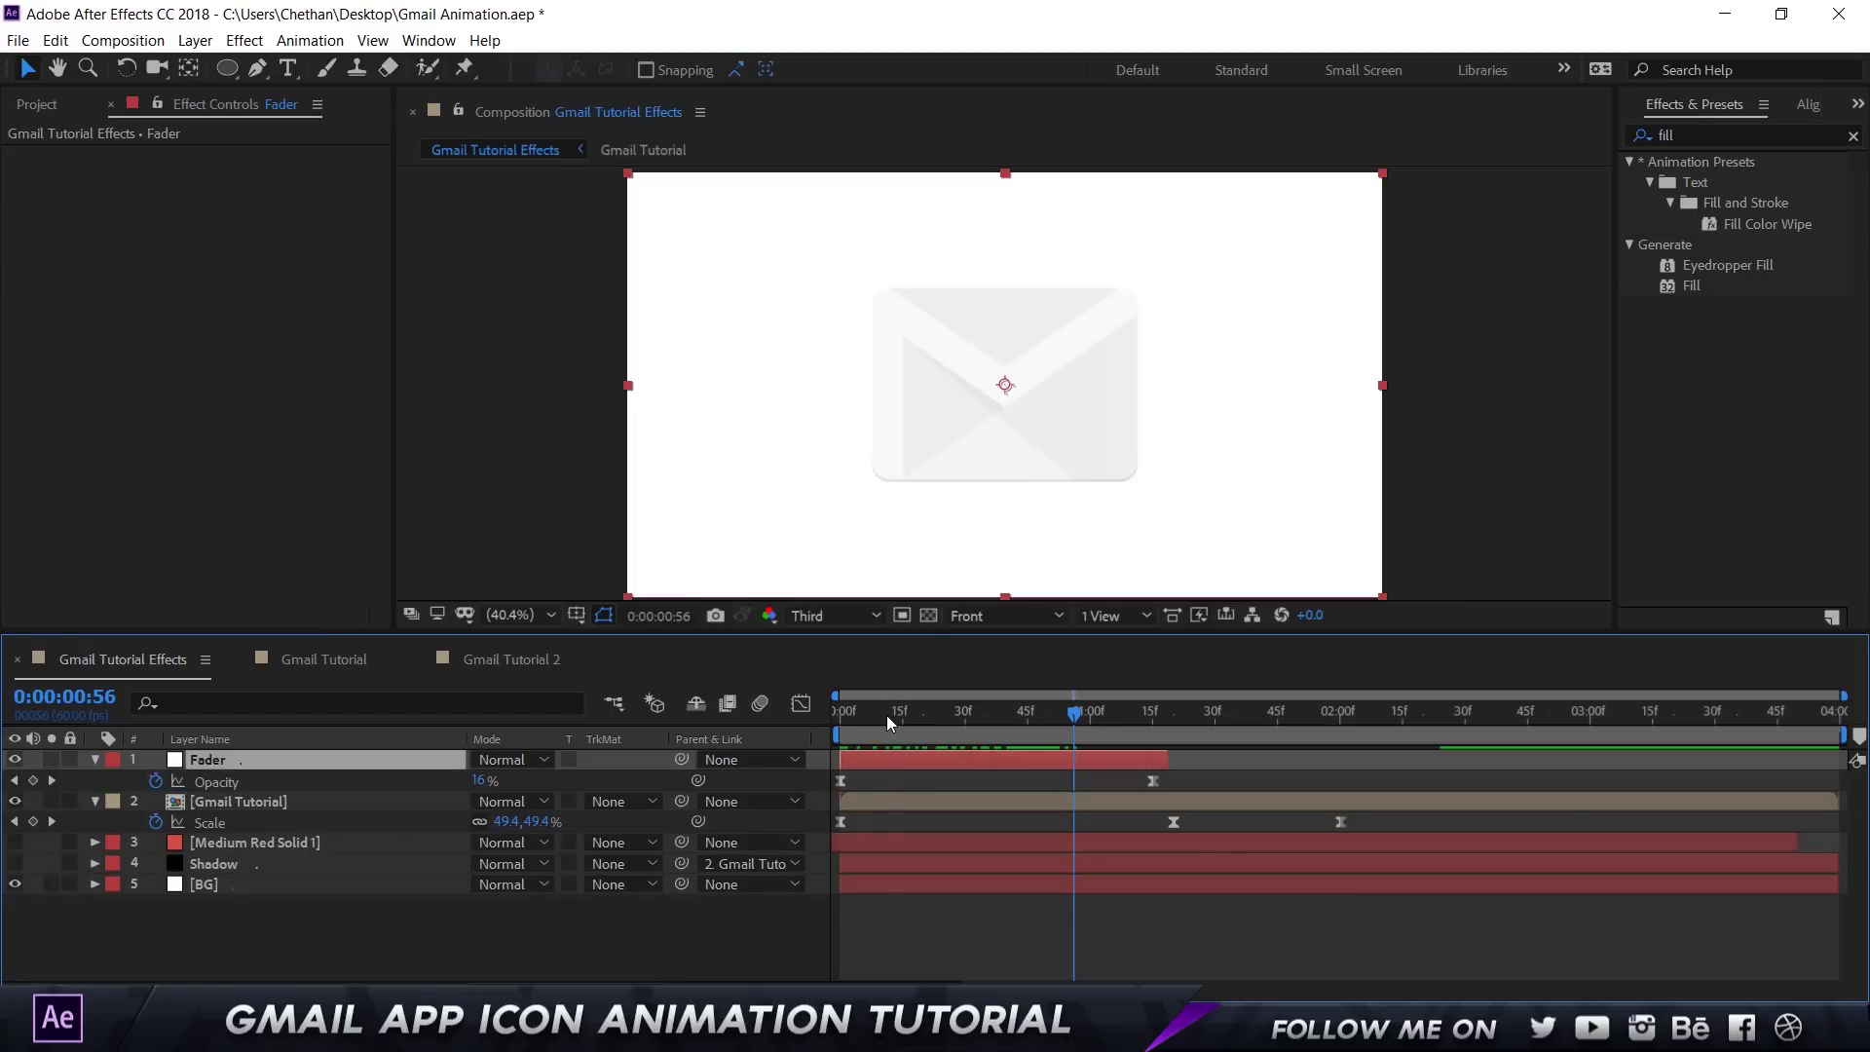
left_click_drag(887, 715, 995, 730)
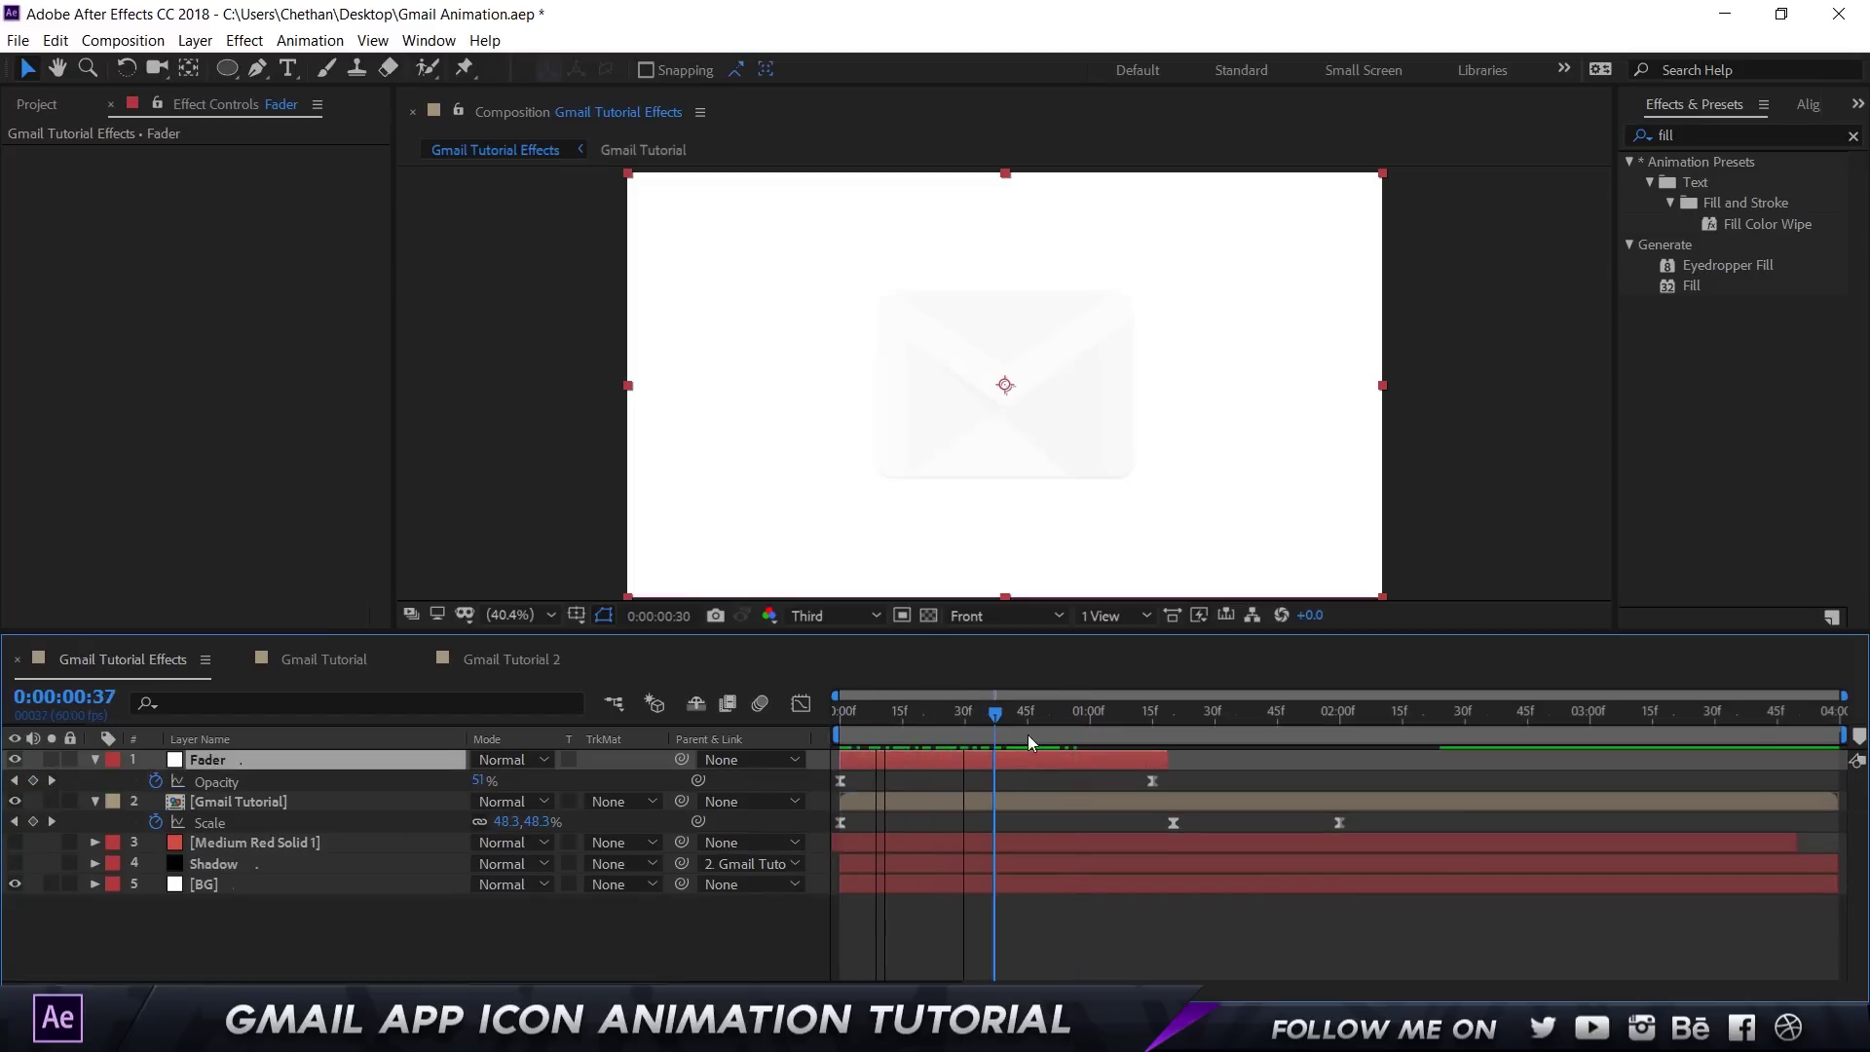
Step: Toggle the Fader layer off and on to compare its effect on the envelope, then check the fade at 0:00:00:44
left_click(15, 760)
key("space")
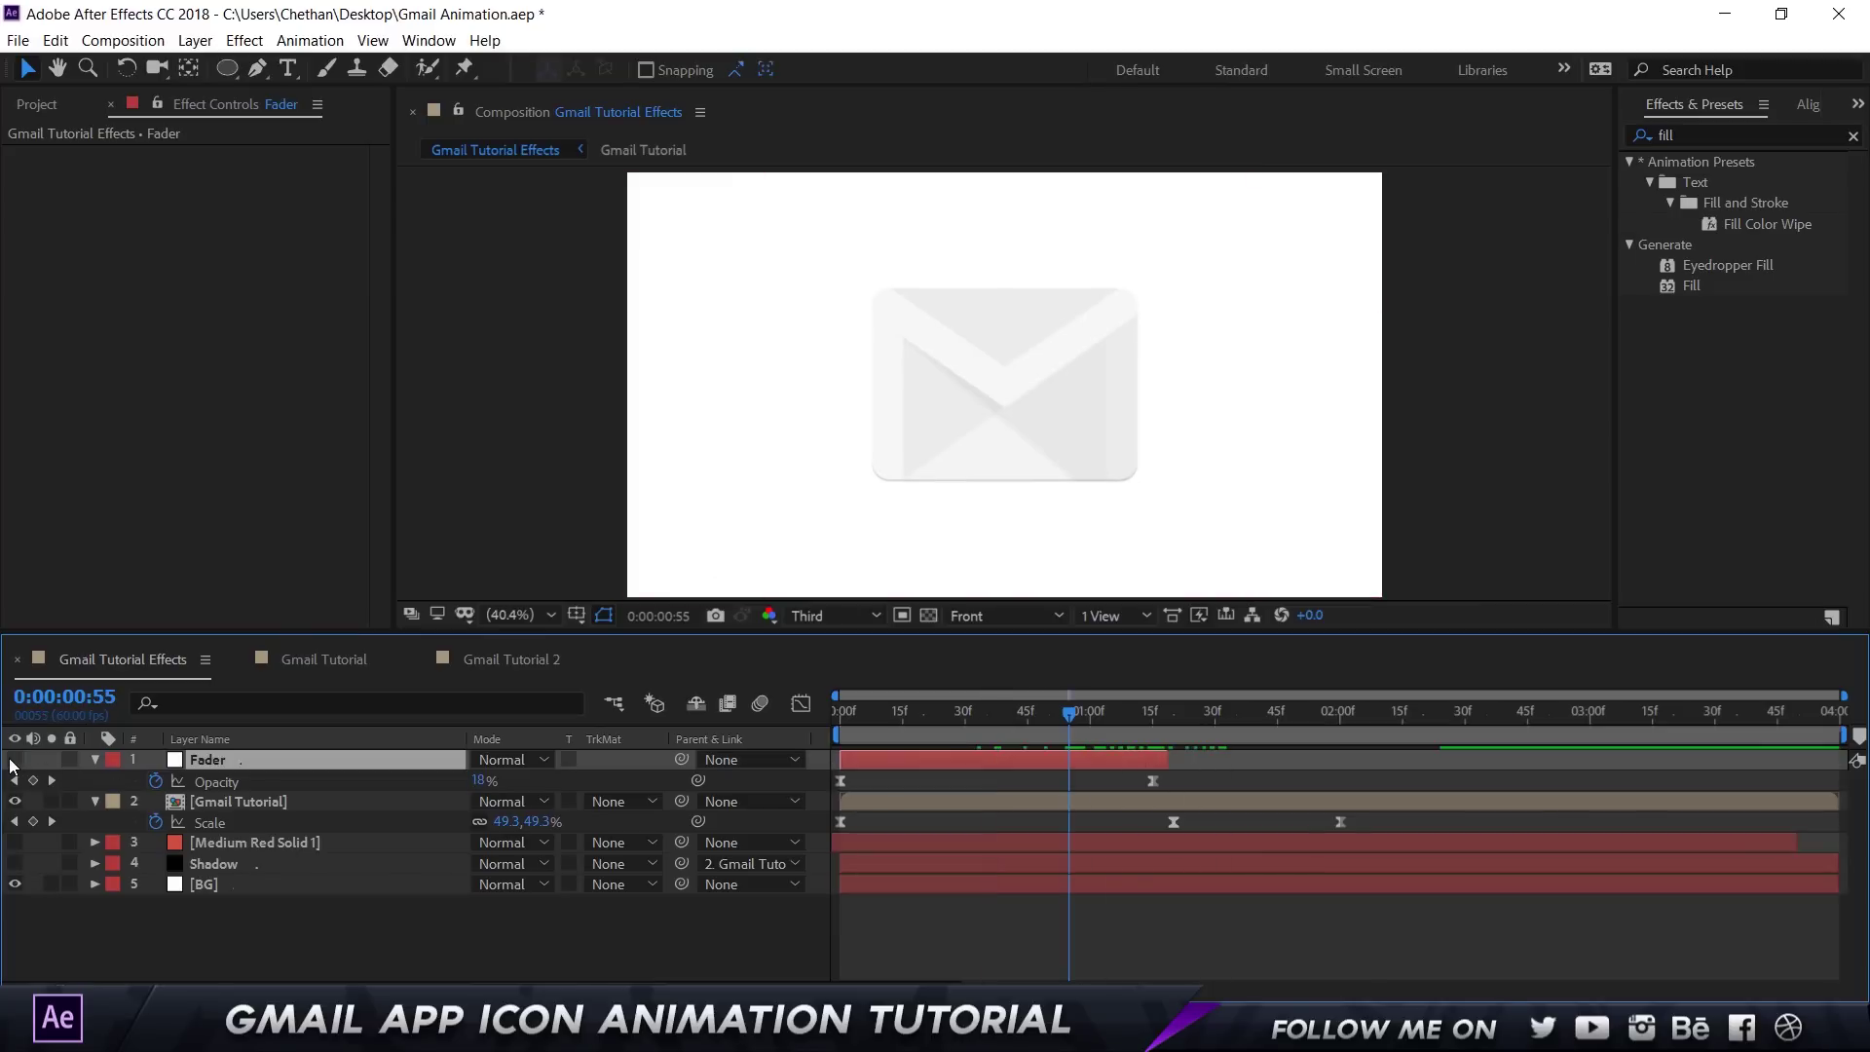
left_click(12, 768)
left_click(15, 760)
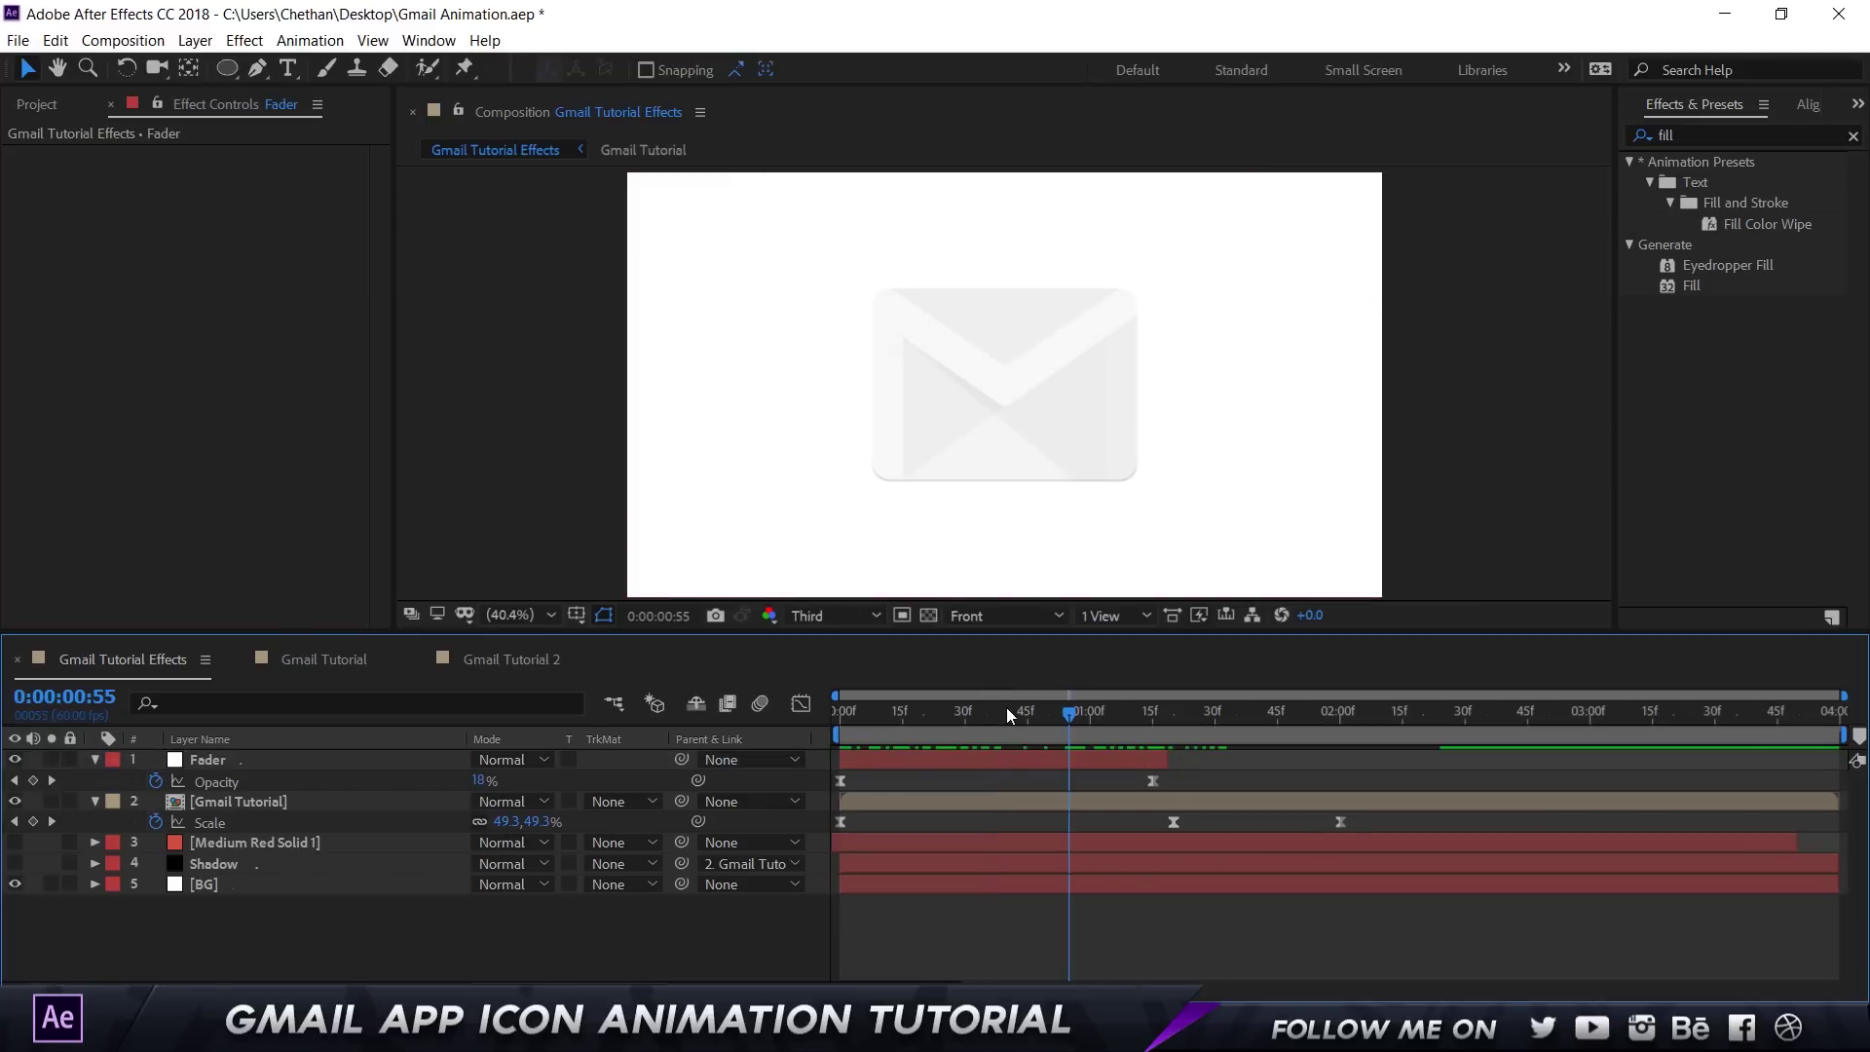
mouse_move(1008, 707)
left_mouse_down()
mouse_move(931, 713)
mouse_move(1023, 713)
left_mouse_up()
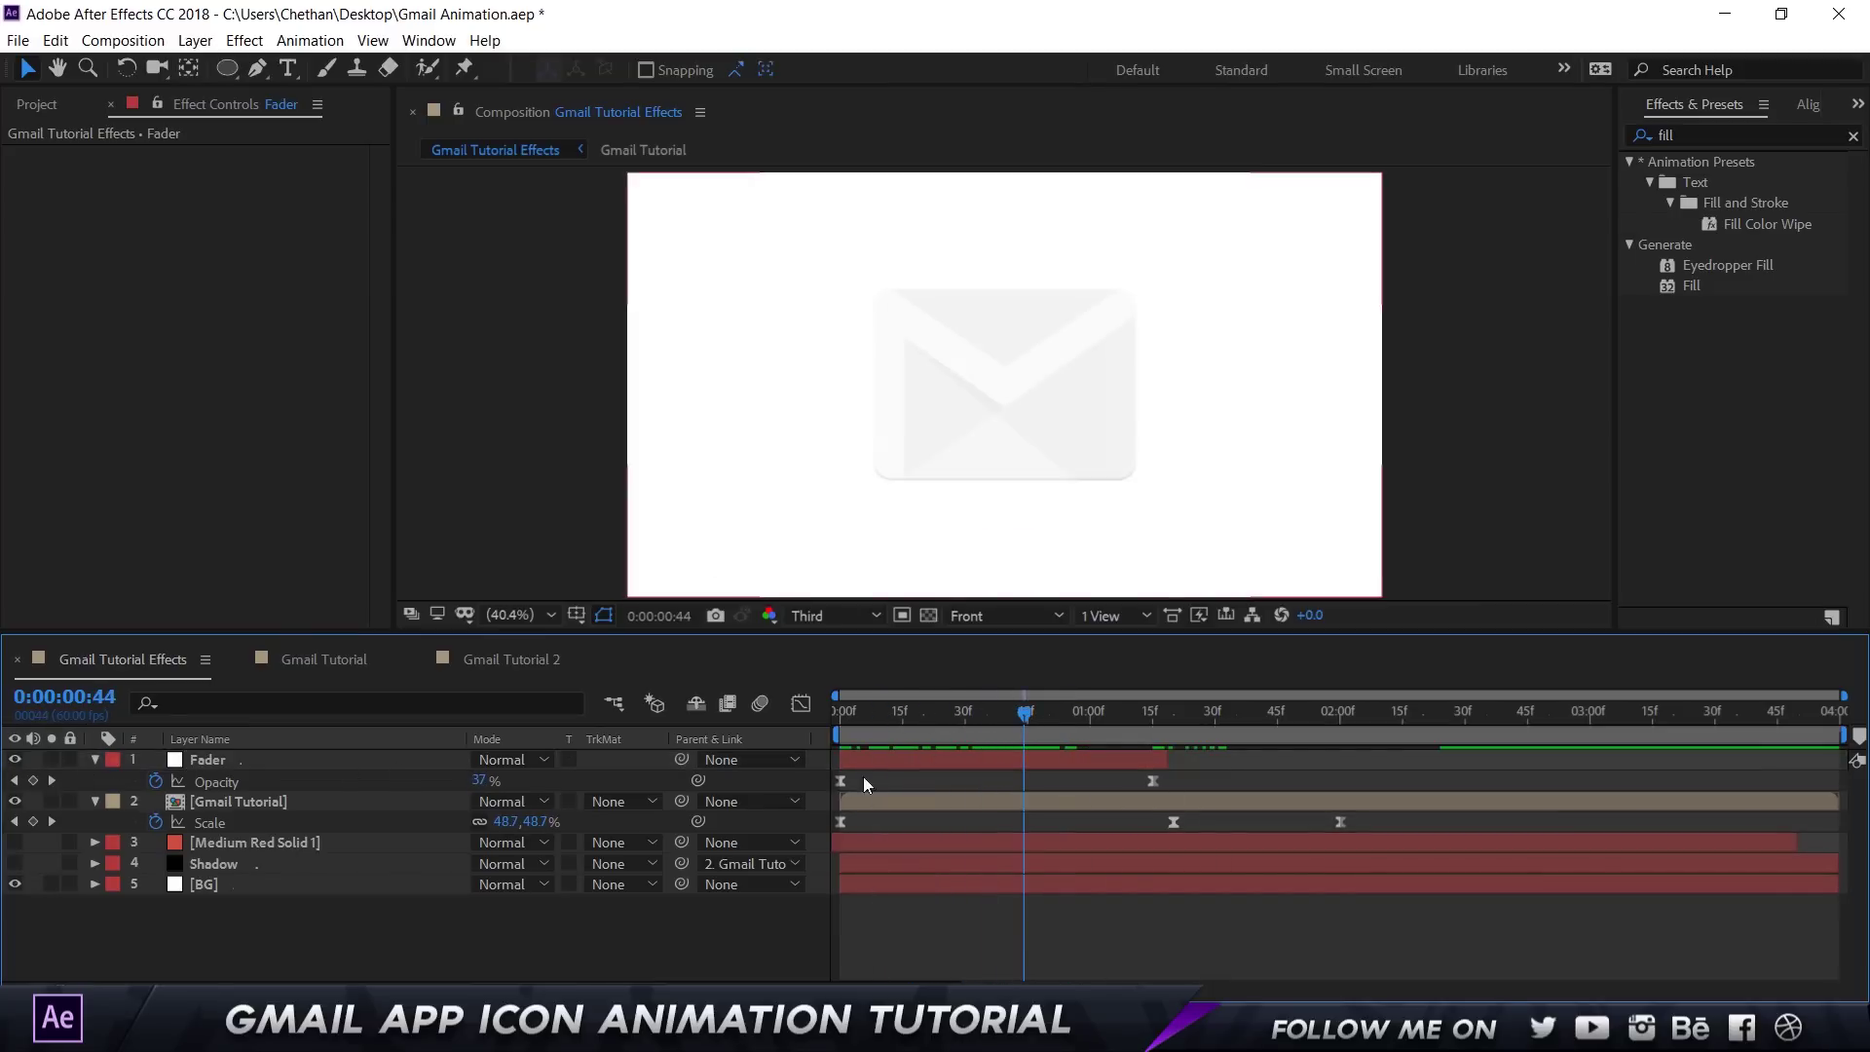
left_click(211, 803)
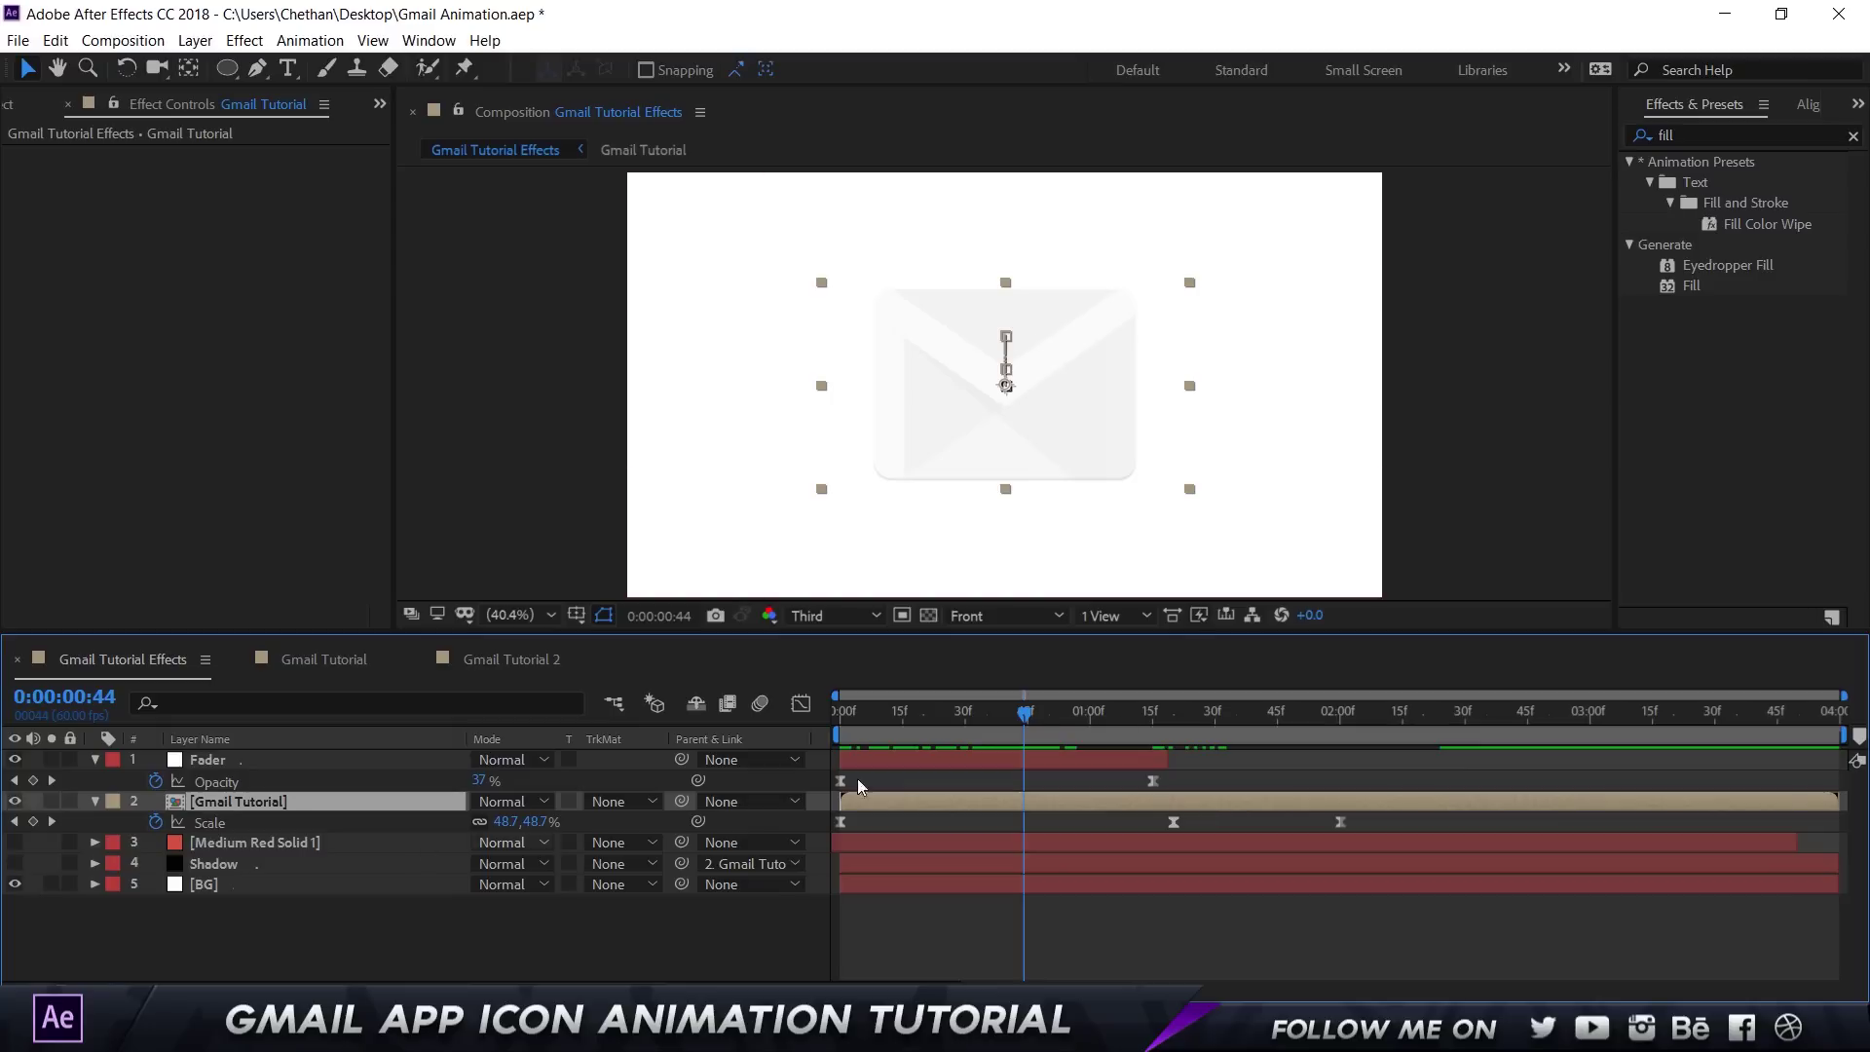
Step: Scrub the combined scale-up and fade-in from the composition start through 0:00:02:01, and recheck it around 0:00:00:59
key("Home")
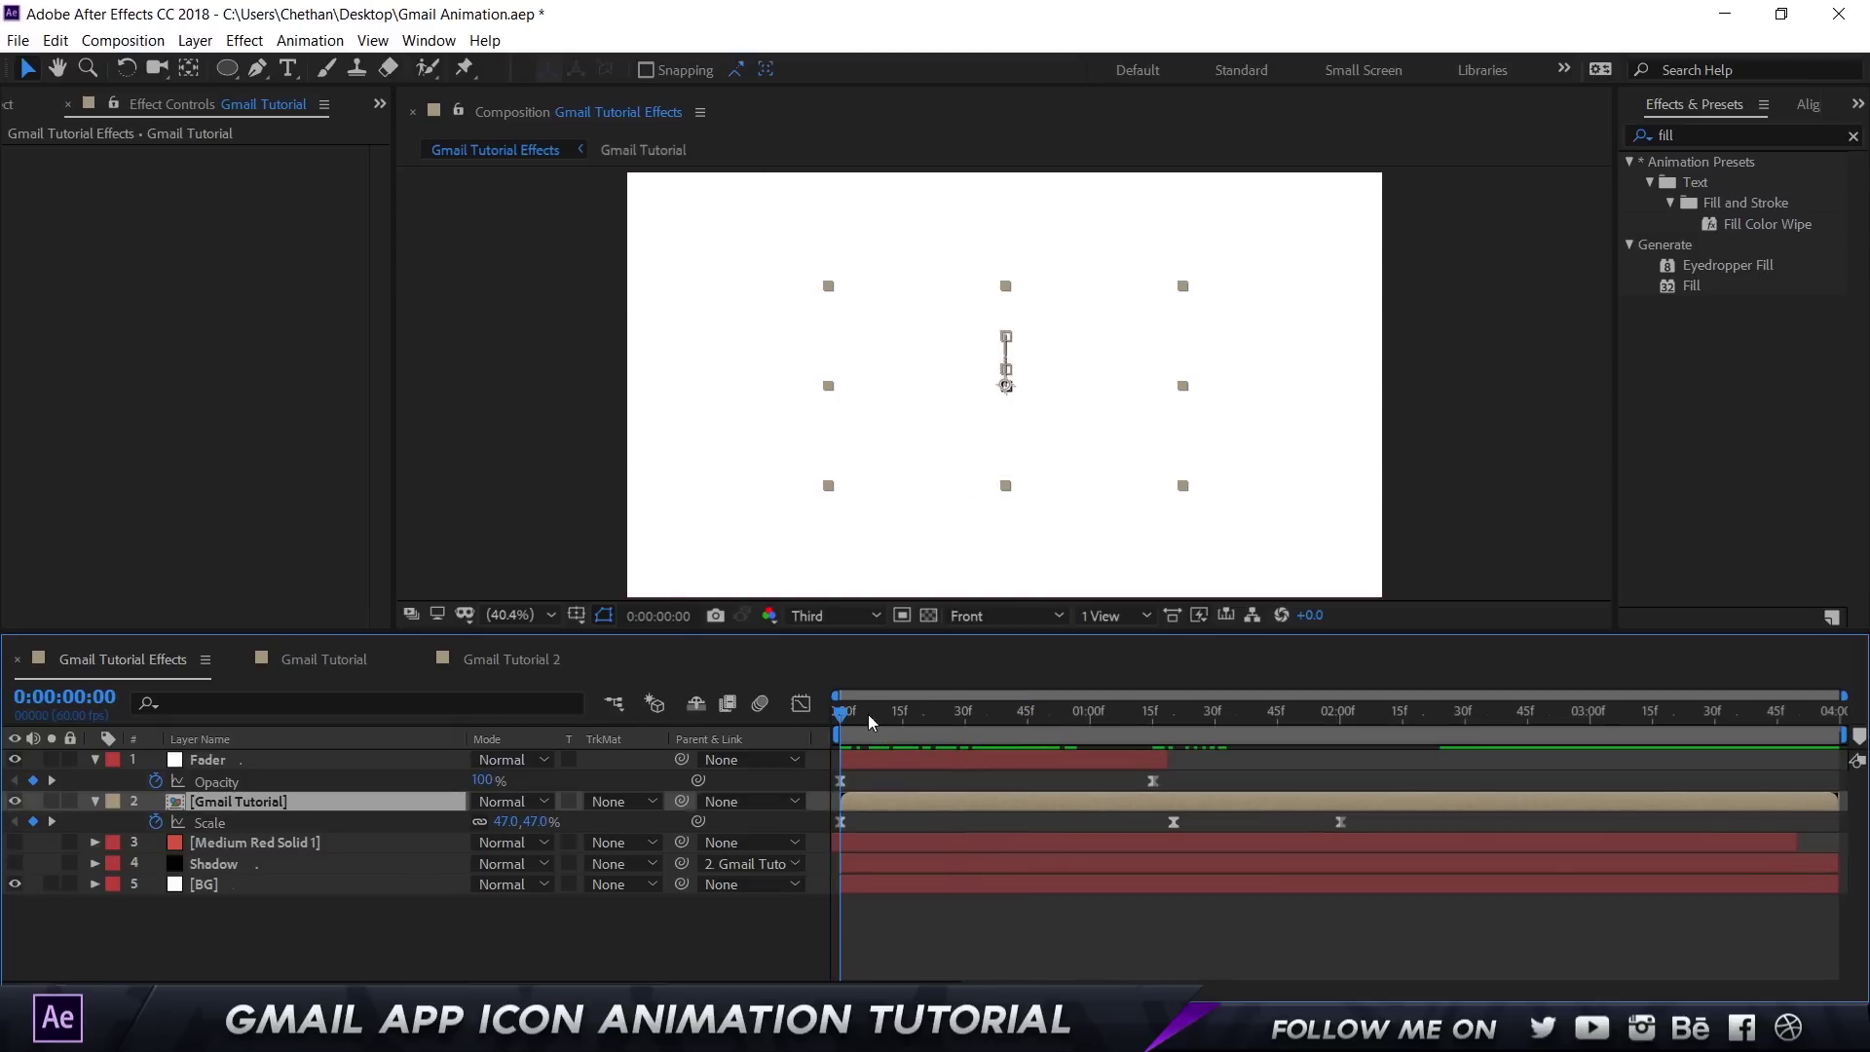
left_click_drag(868, 715, 1173, 738)
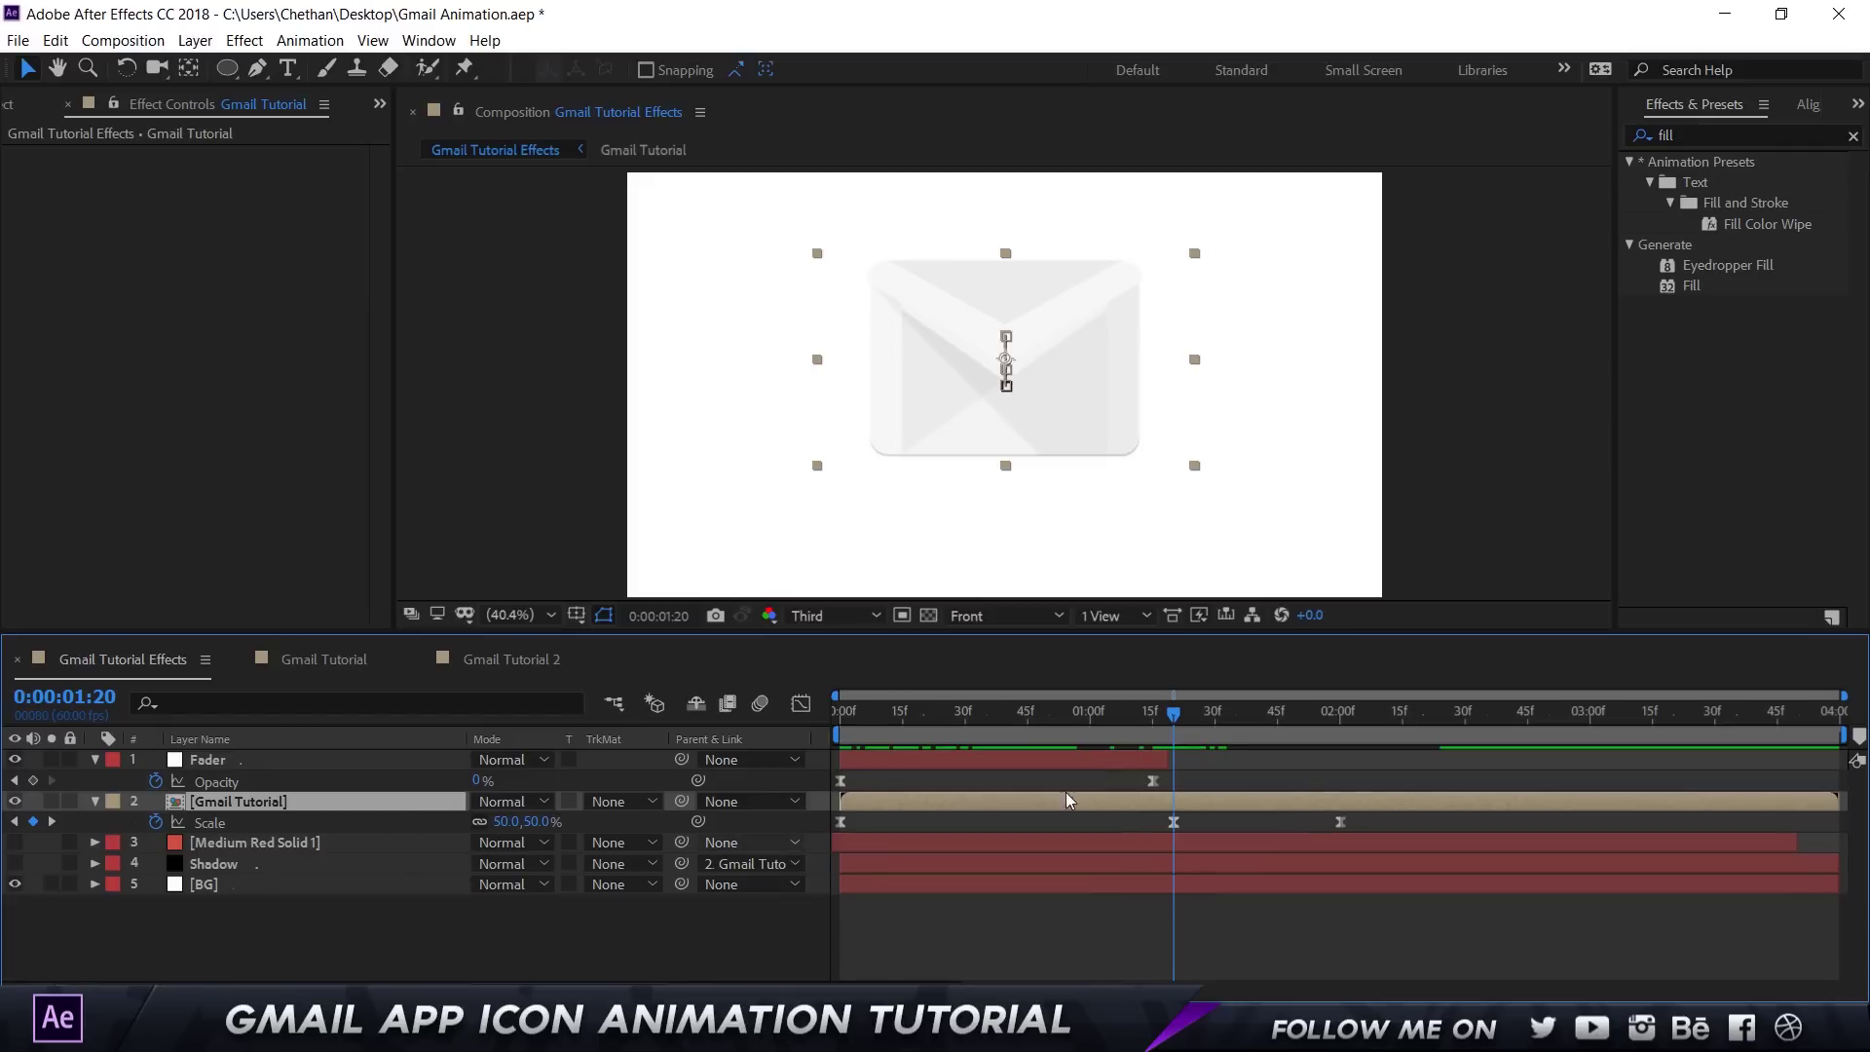
left_click_drag(1178, 710, 1346, 715)
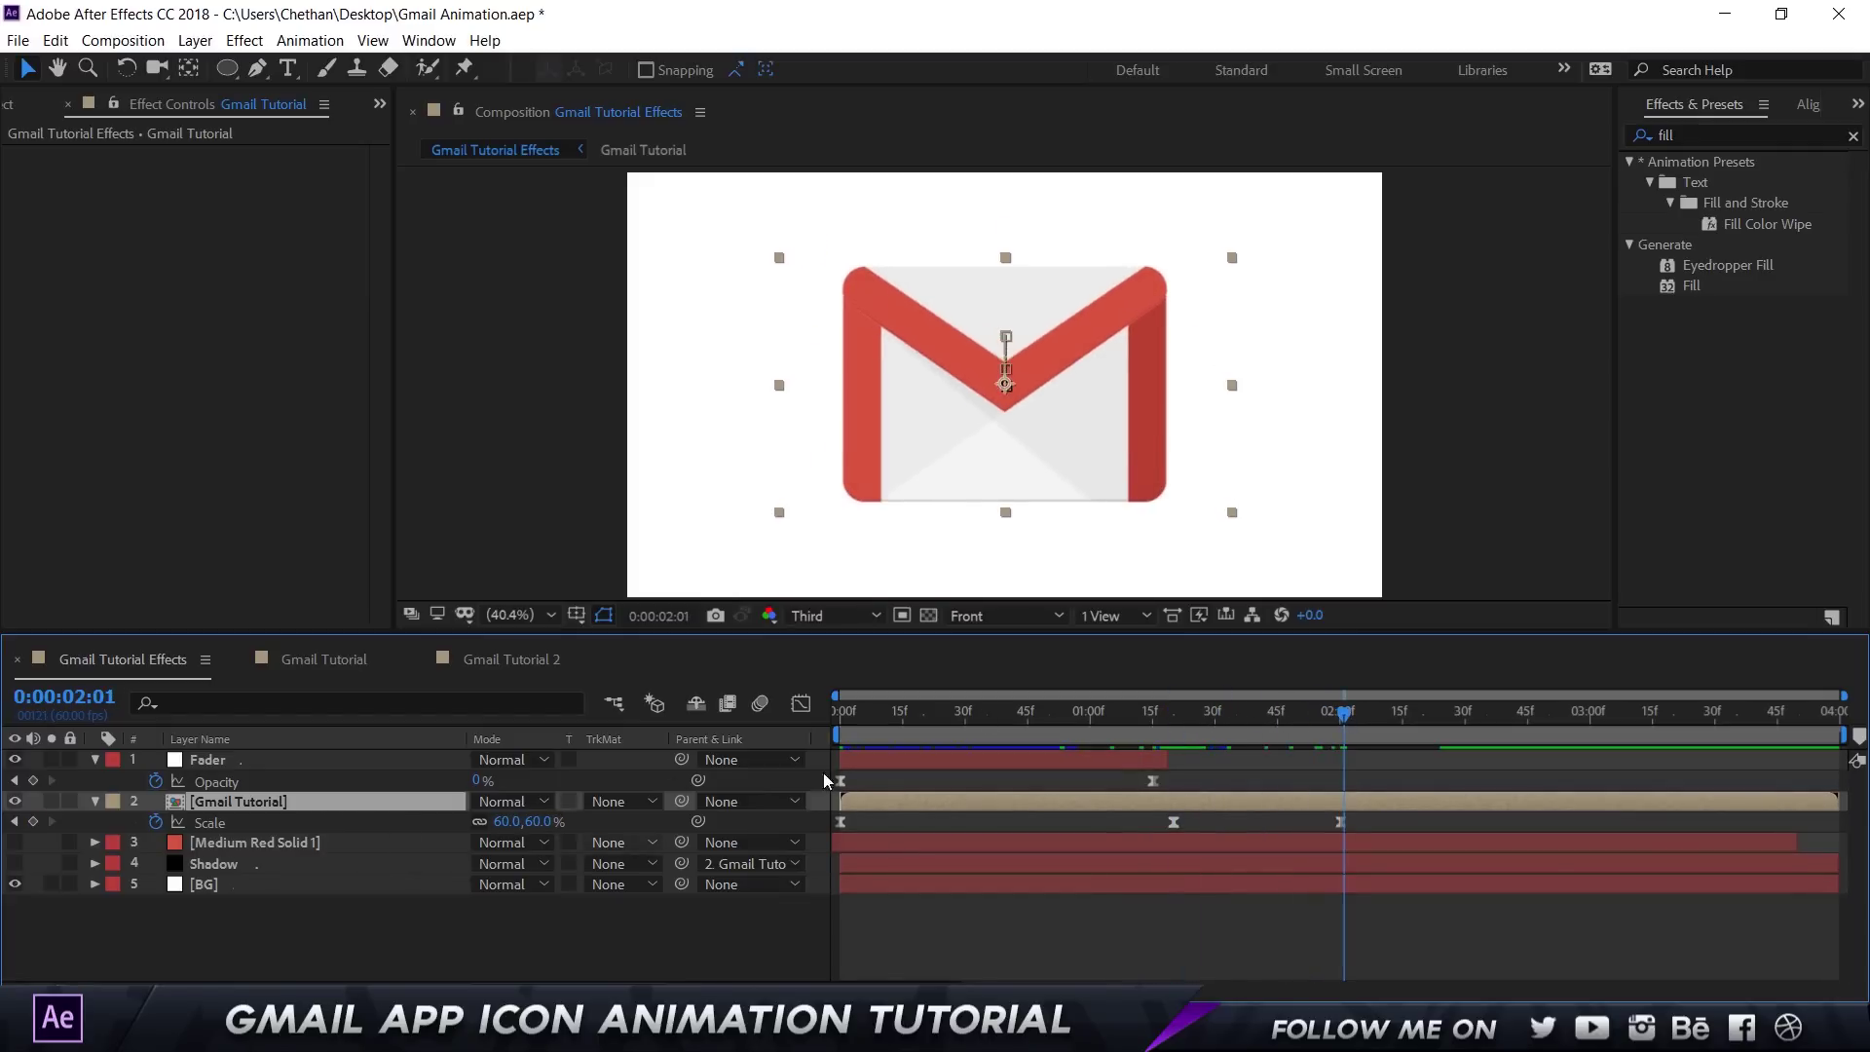
left_click(1035, 710)
left_click(1086, 729)
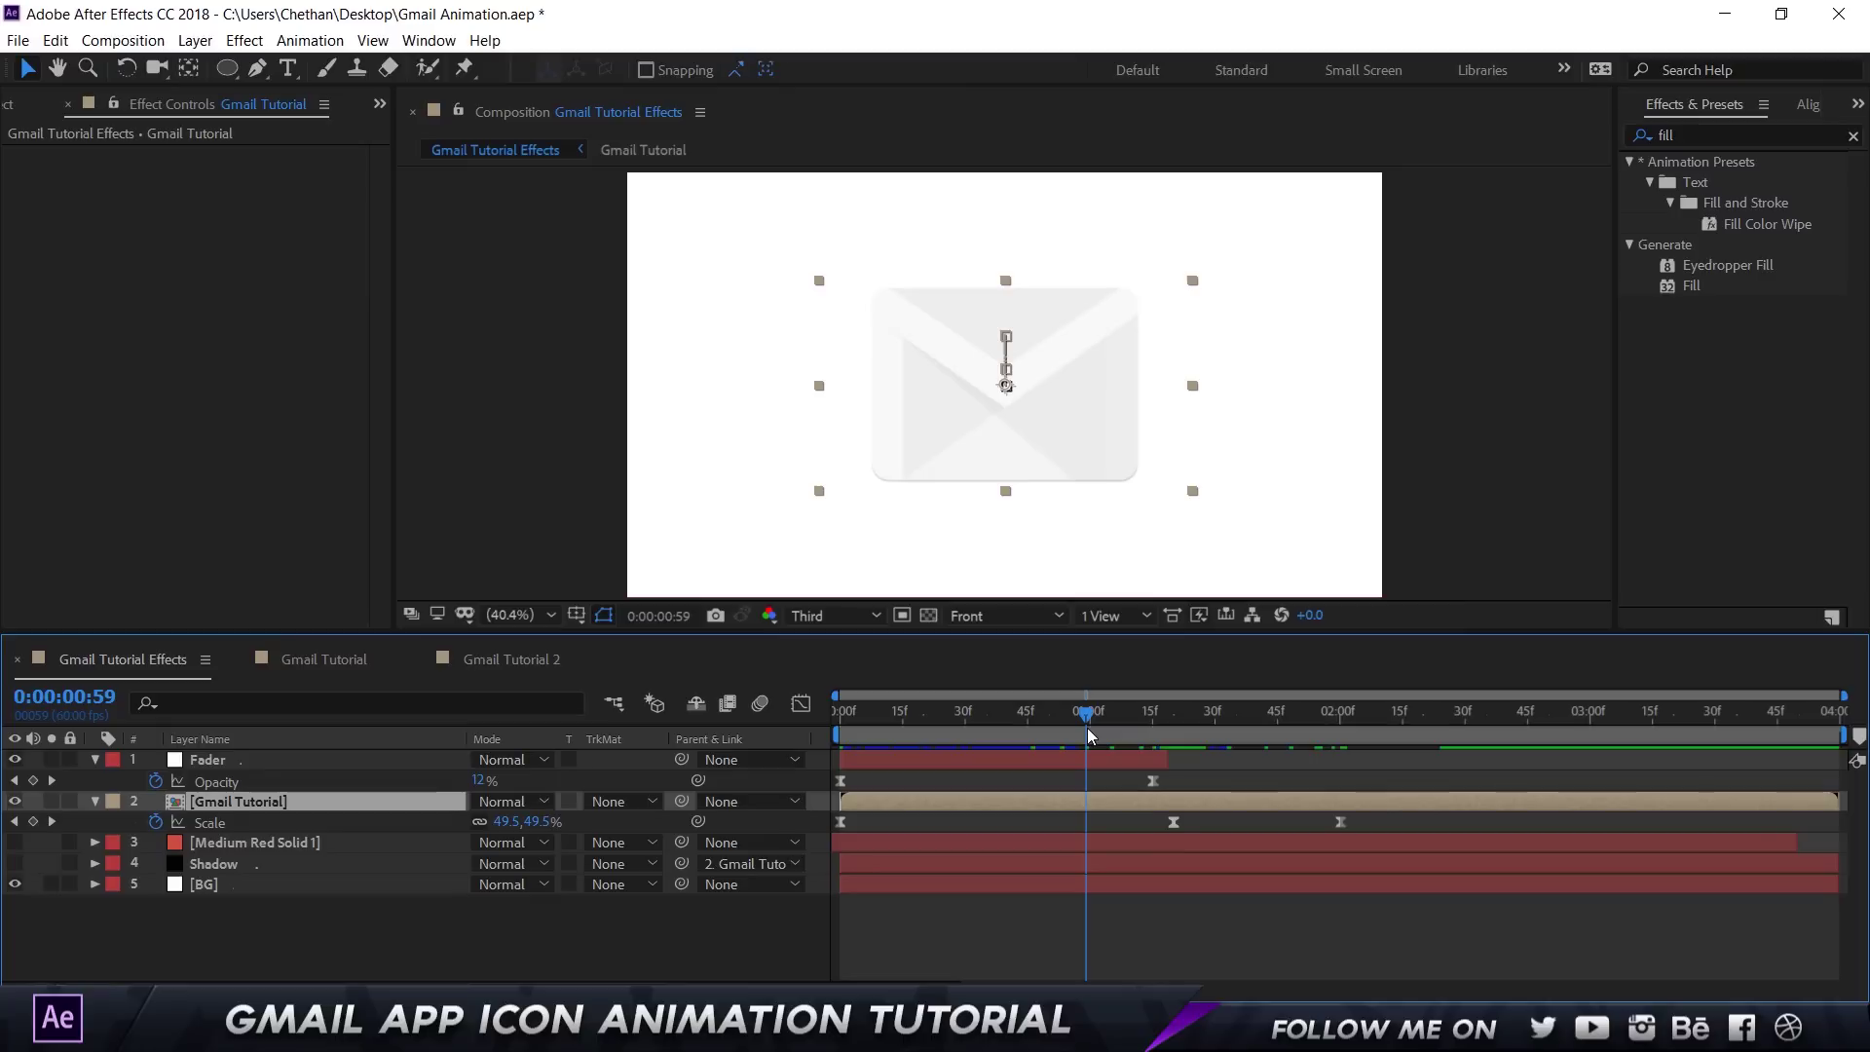
Step: Reveal all keyframes of the Gmail Tutorial layer and examine its Position speed curve in the Graph Editor
key("u")
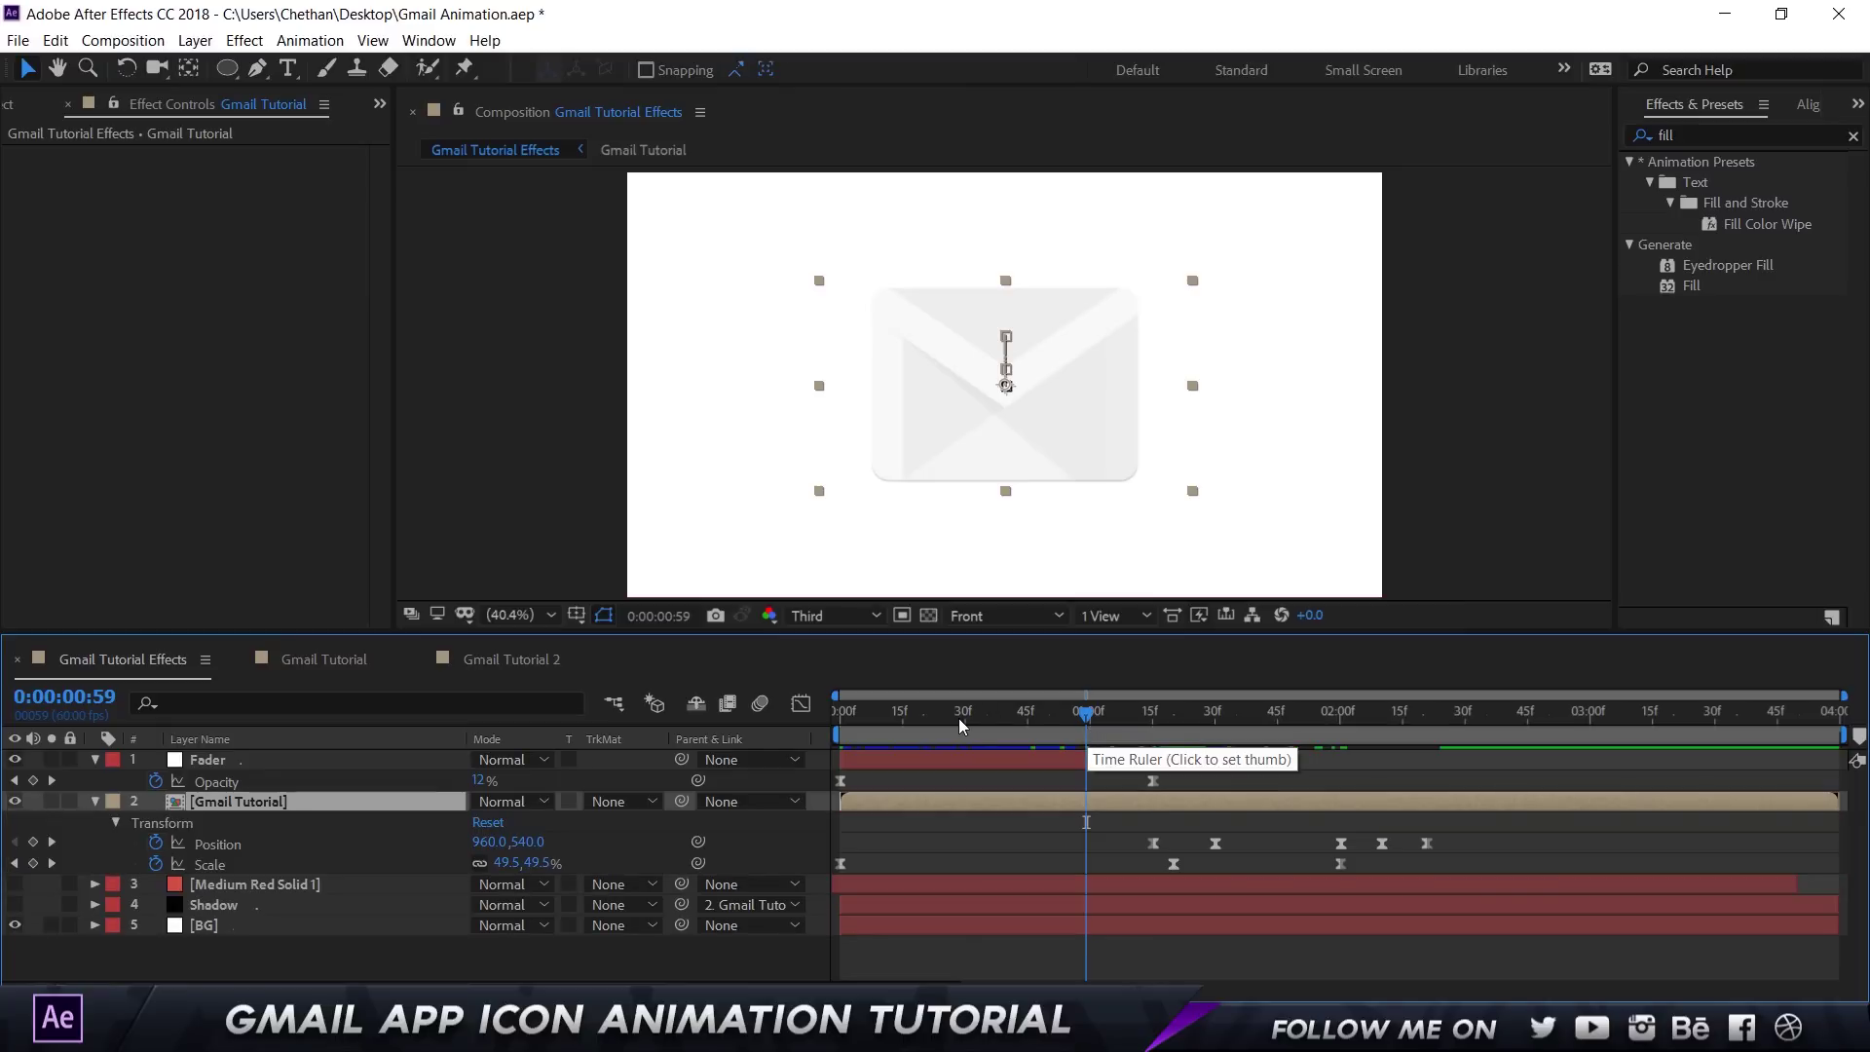
left_click_drag(1037, 712, 1204, 722)
left_click(800, 704)
left_click(304, 845)
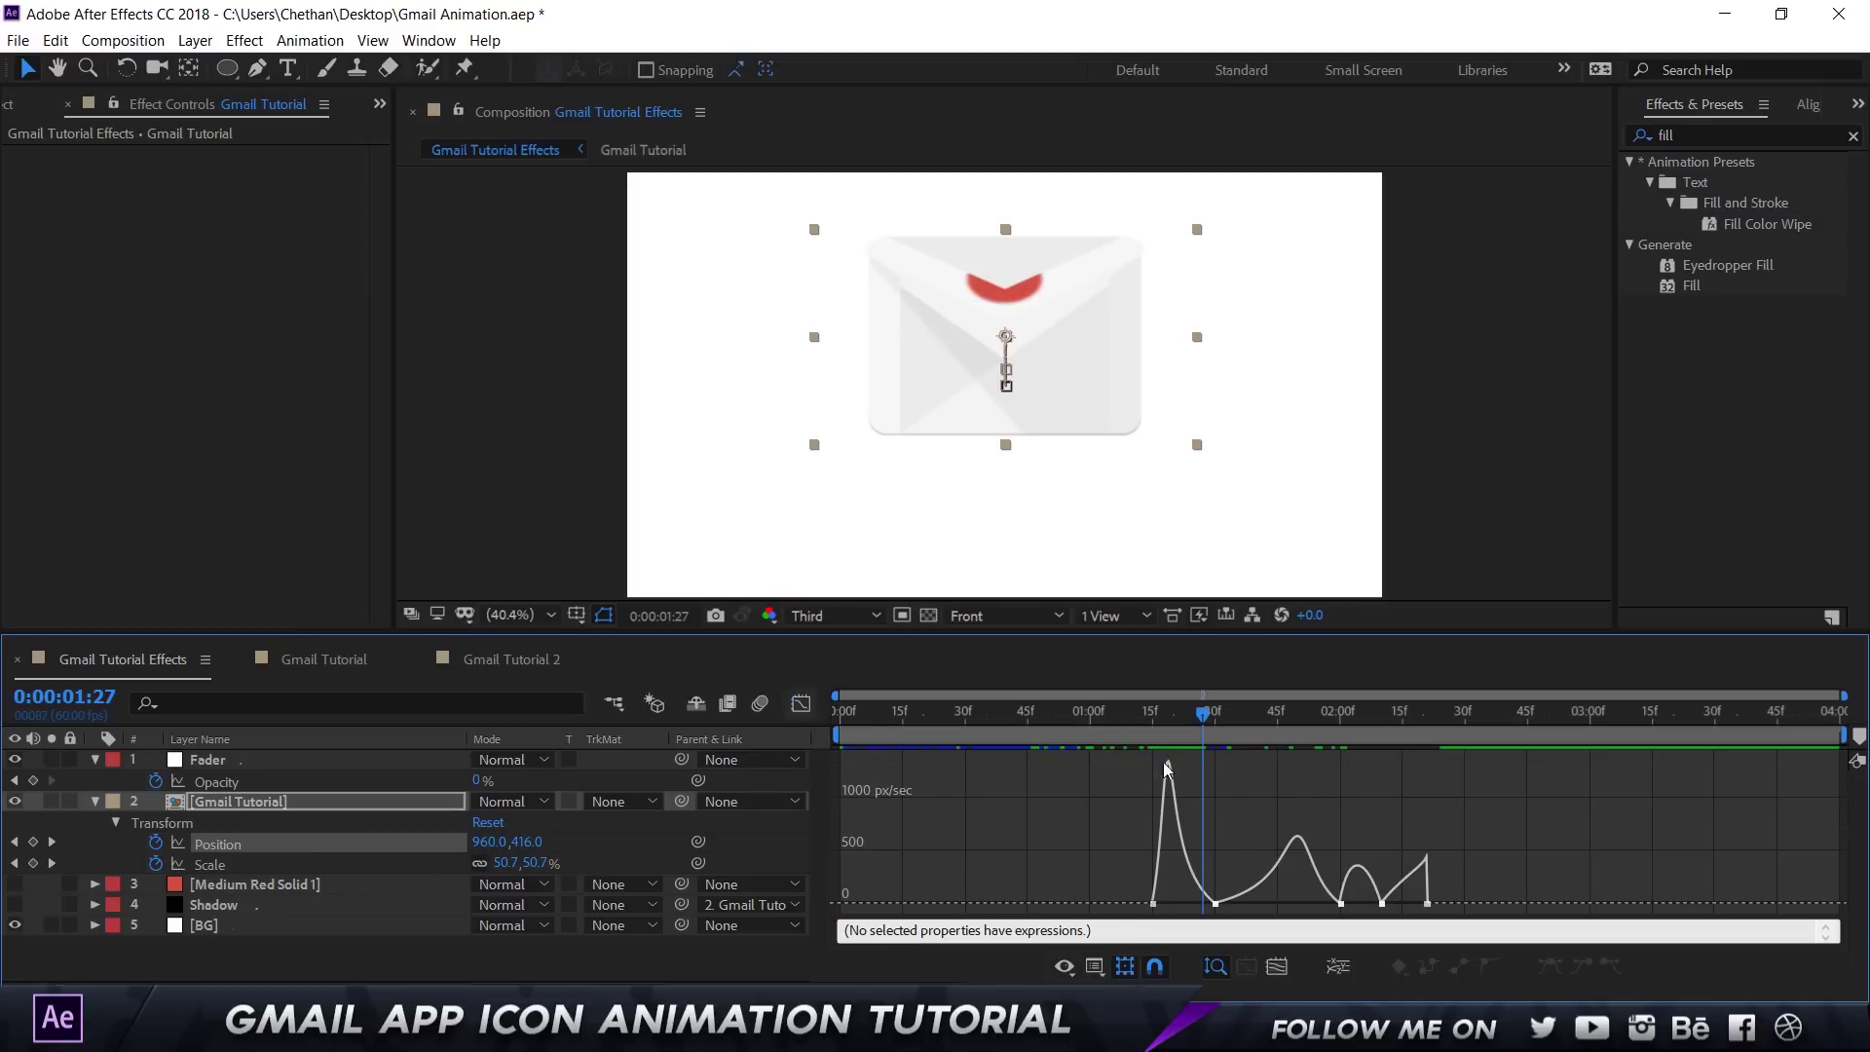
key("shift+F3")
Step: Scrub through the Gmail Tutorial layer's Position bounce up to 0:00:02:29, and recheck its start around 0:00:01:18
left_click_drag(1160, 721, 1352, 730)
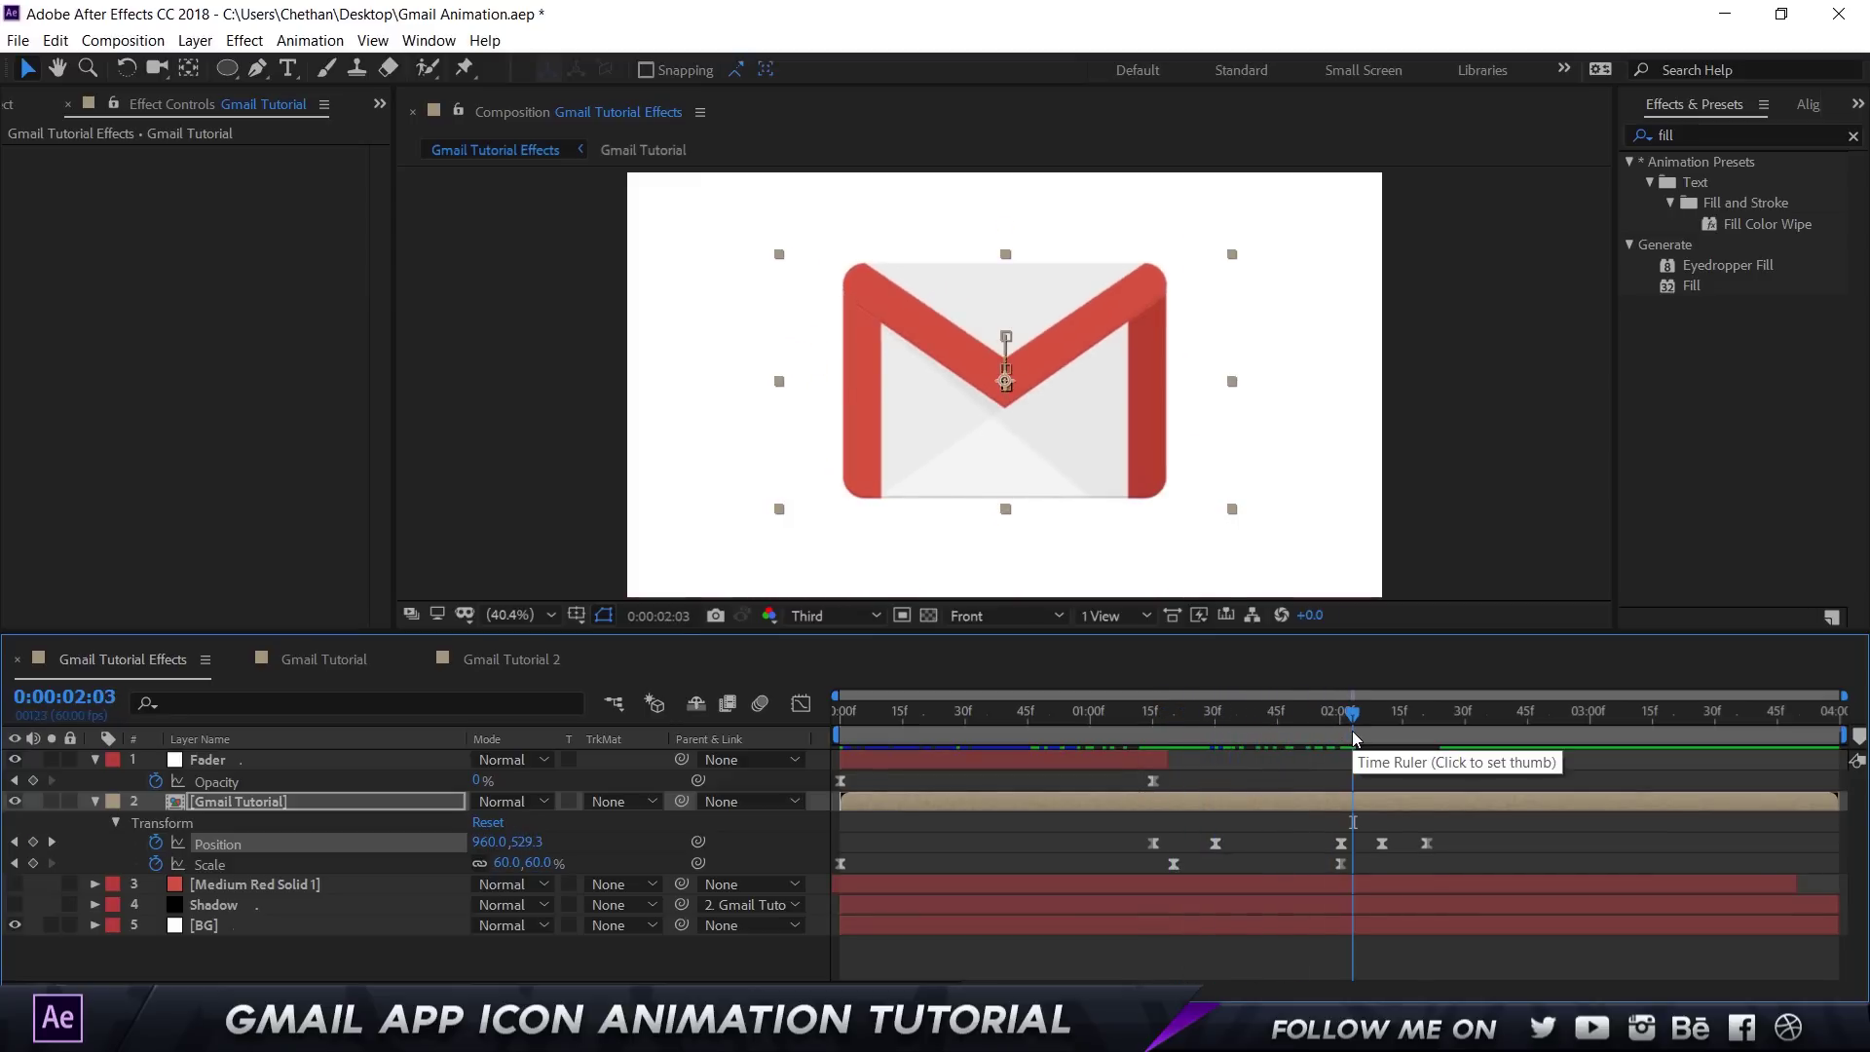
left_click_drag(1352, 730, 1462, 748)
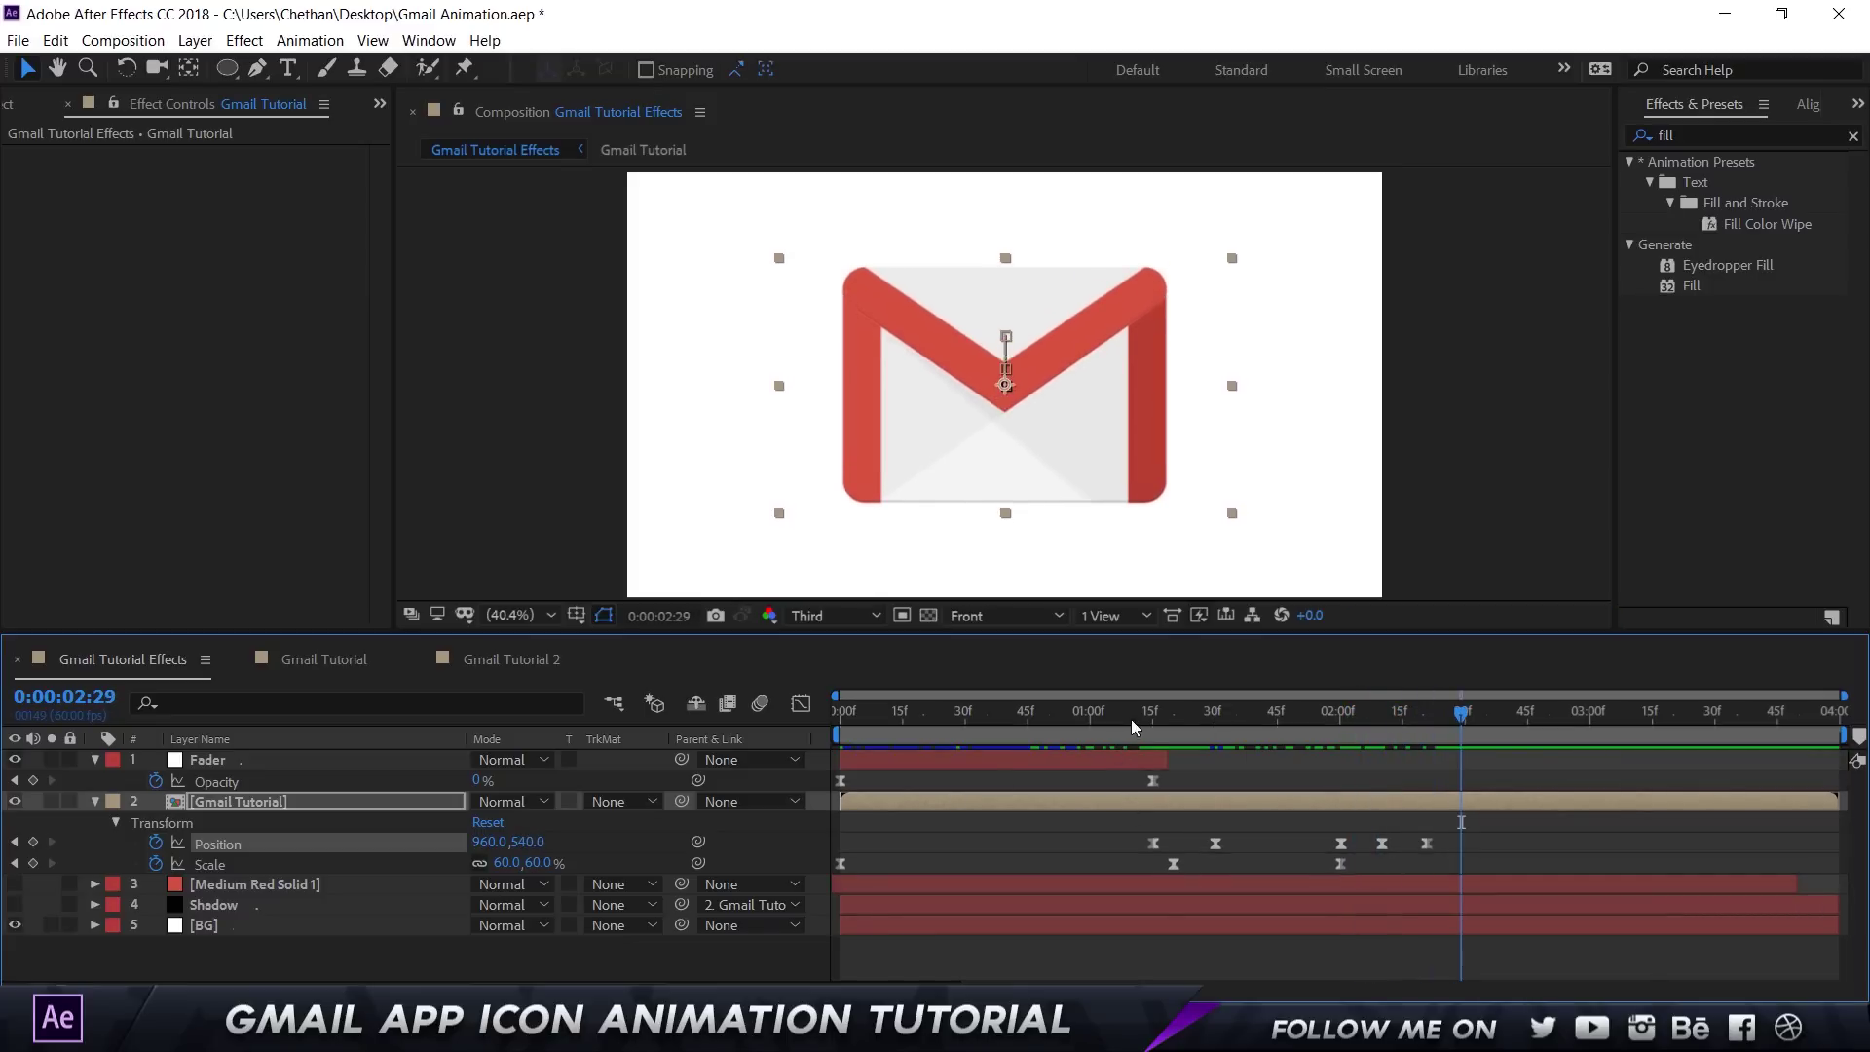
left_click_drag(1131, 718, 1194, 719)
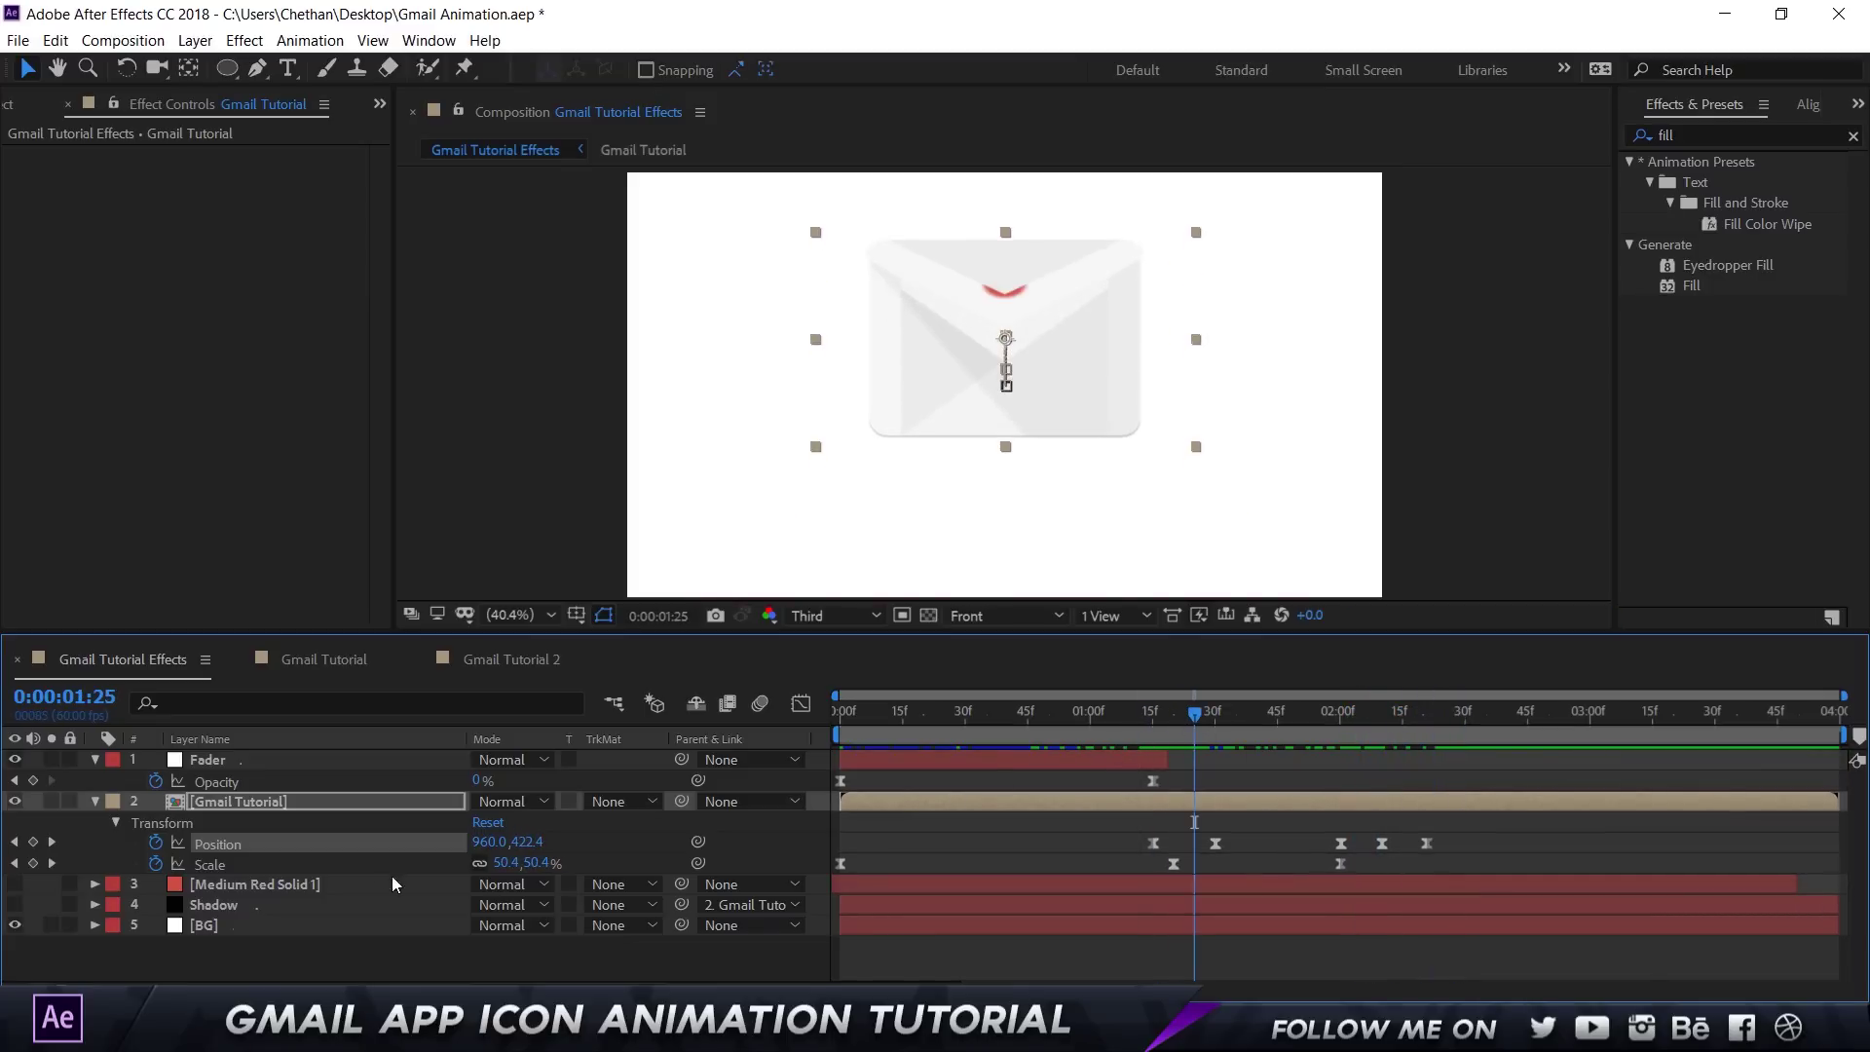
left_click(294, 804)
left_click(1100, 724)
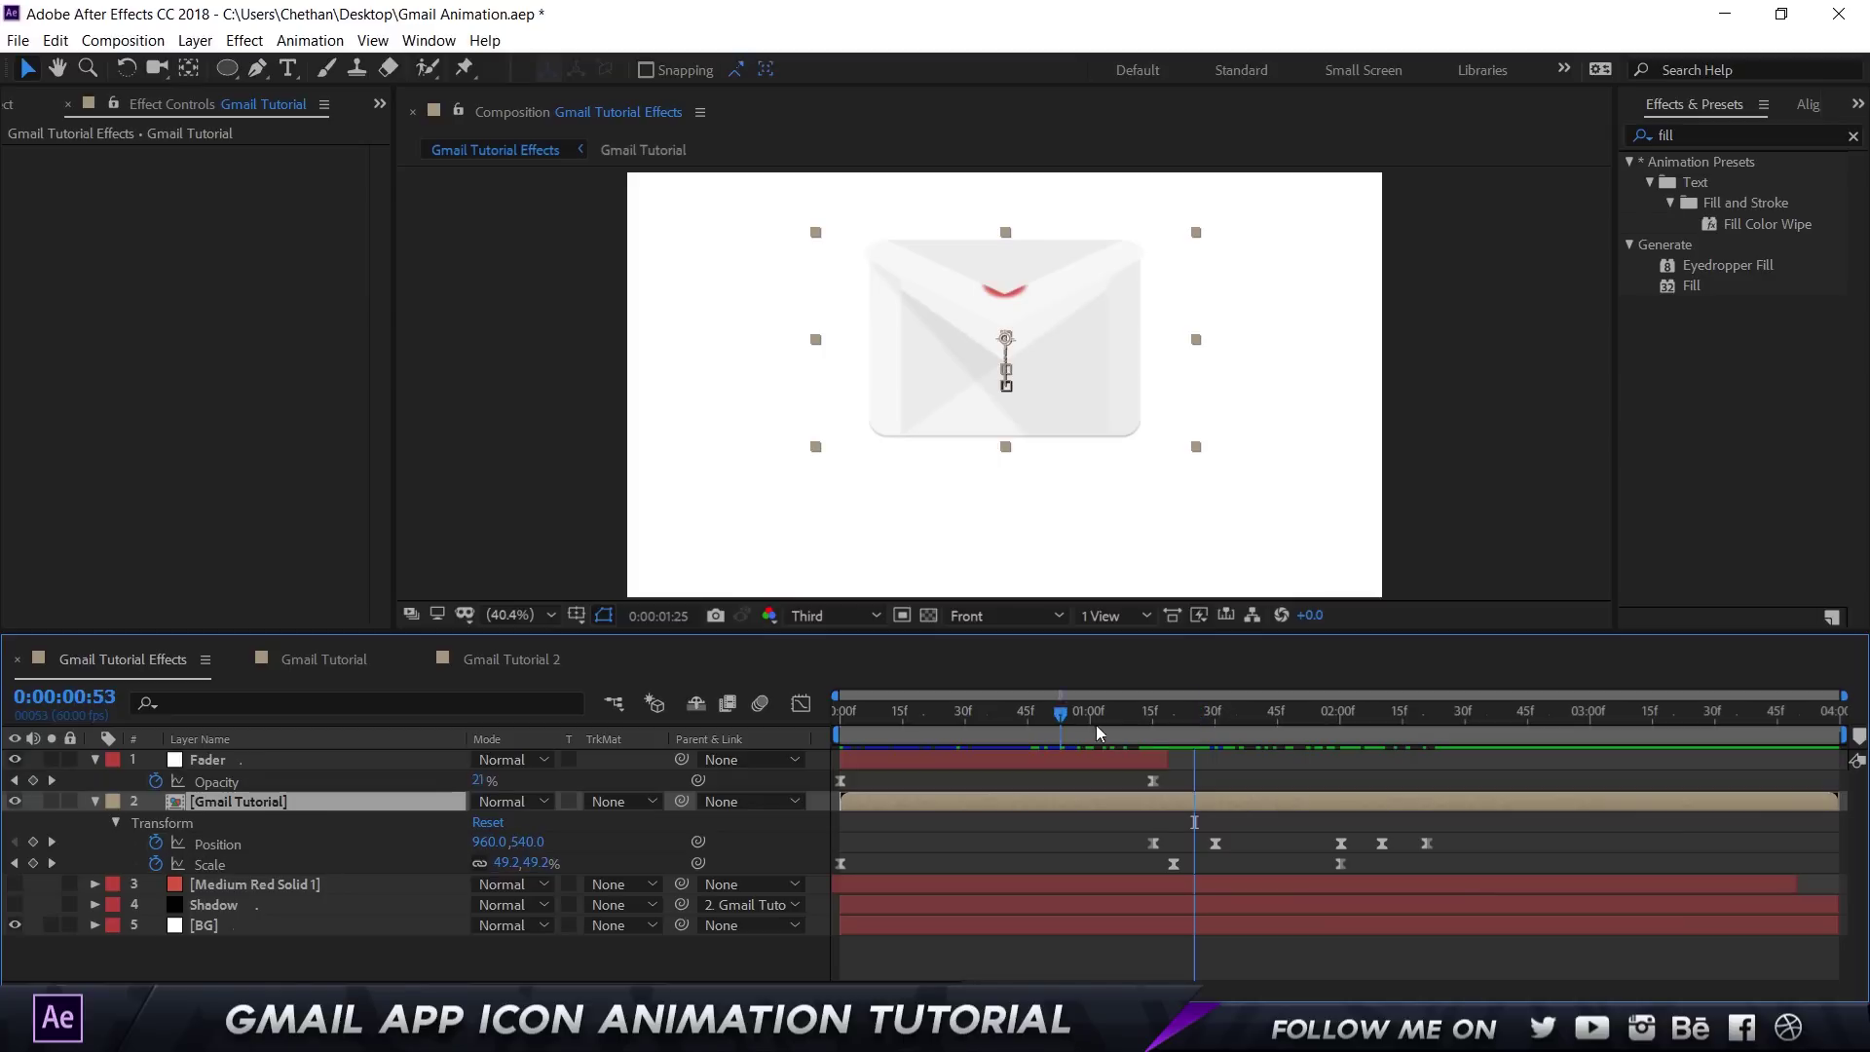
left_click(1165, 732)
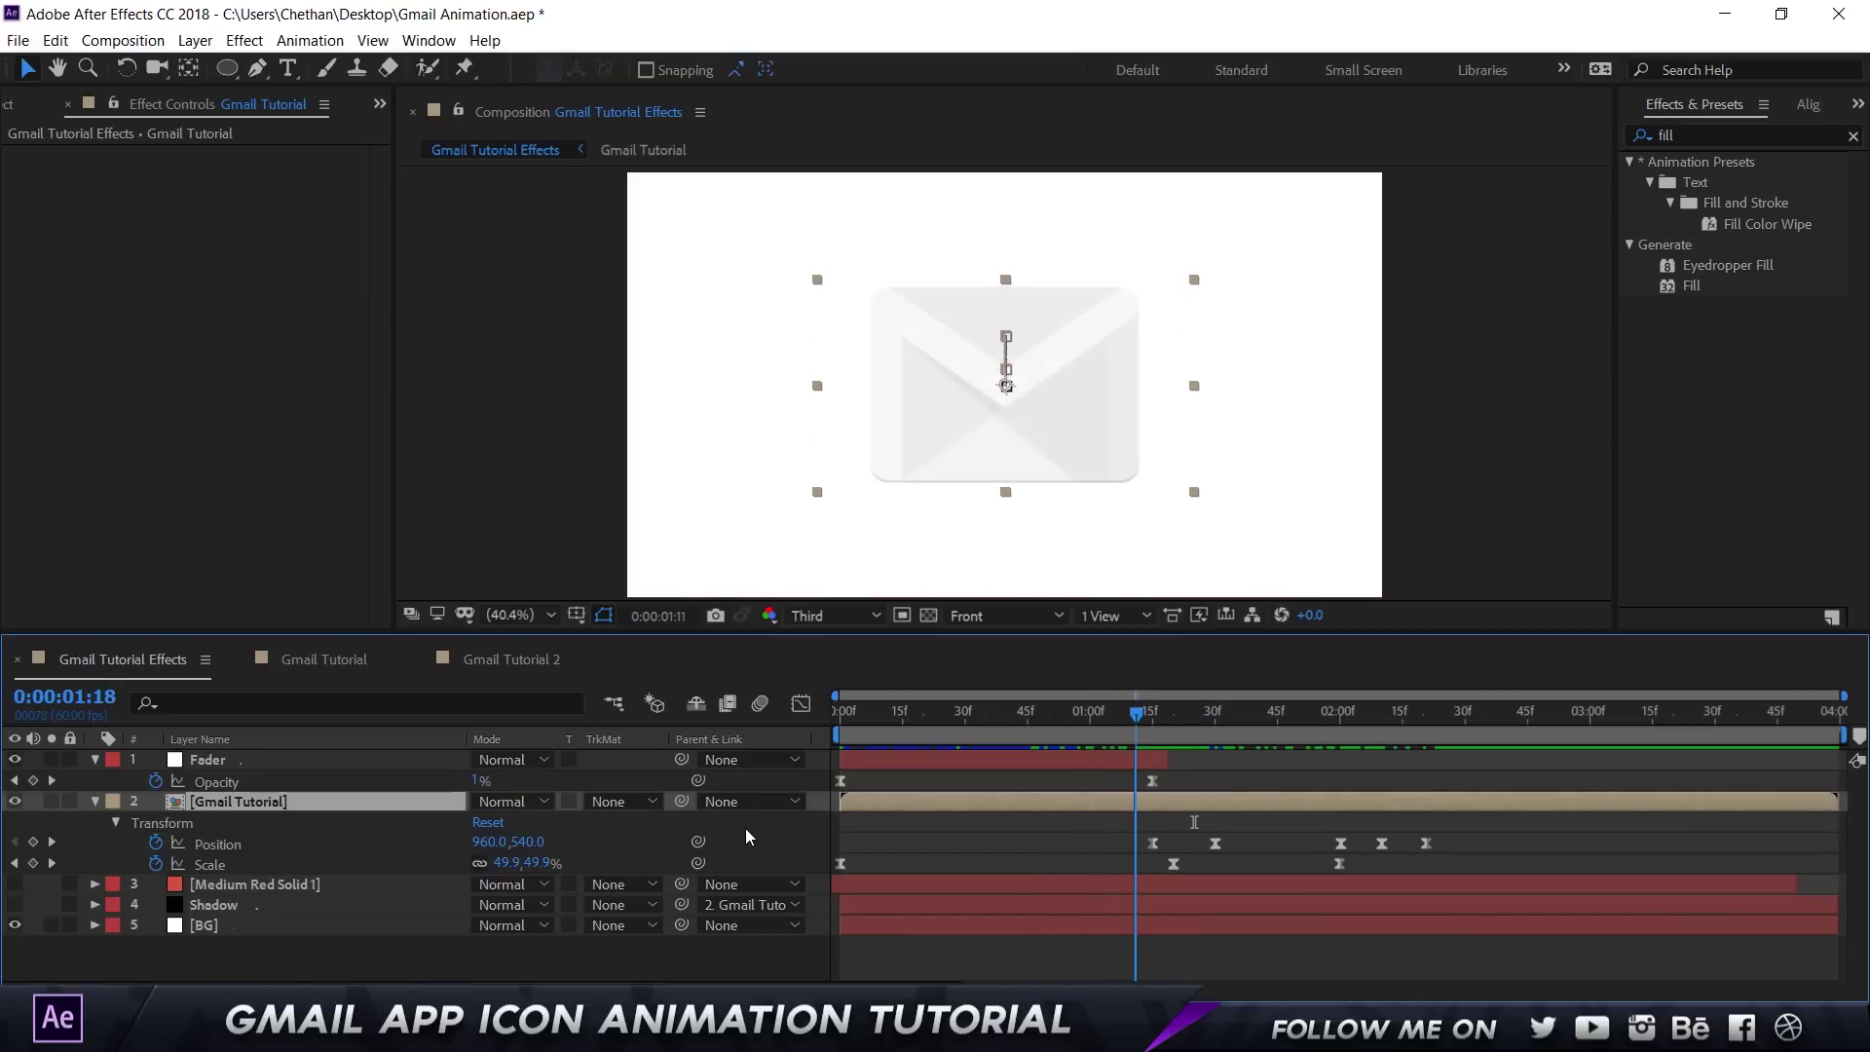
Step: Make the Medium Red Solid 1 layer visible, reveal its Scale and Opacity keyframes, and scrub its expansion to 0:00:02:13
left_click(243, 884)
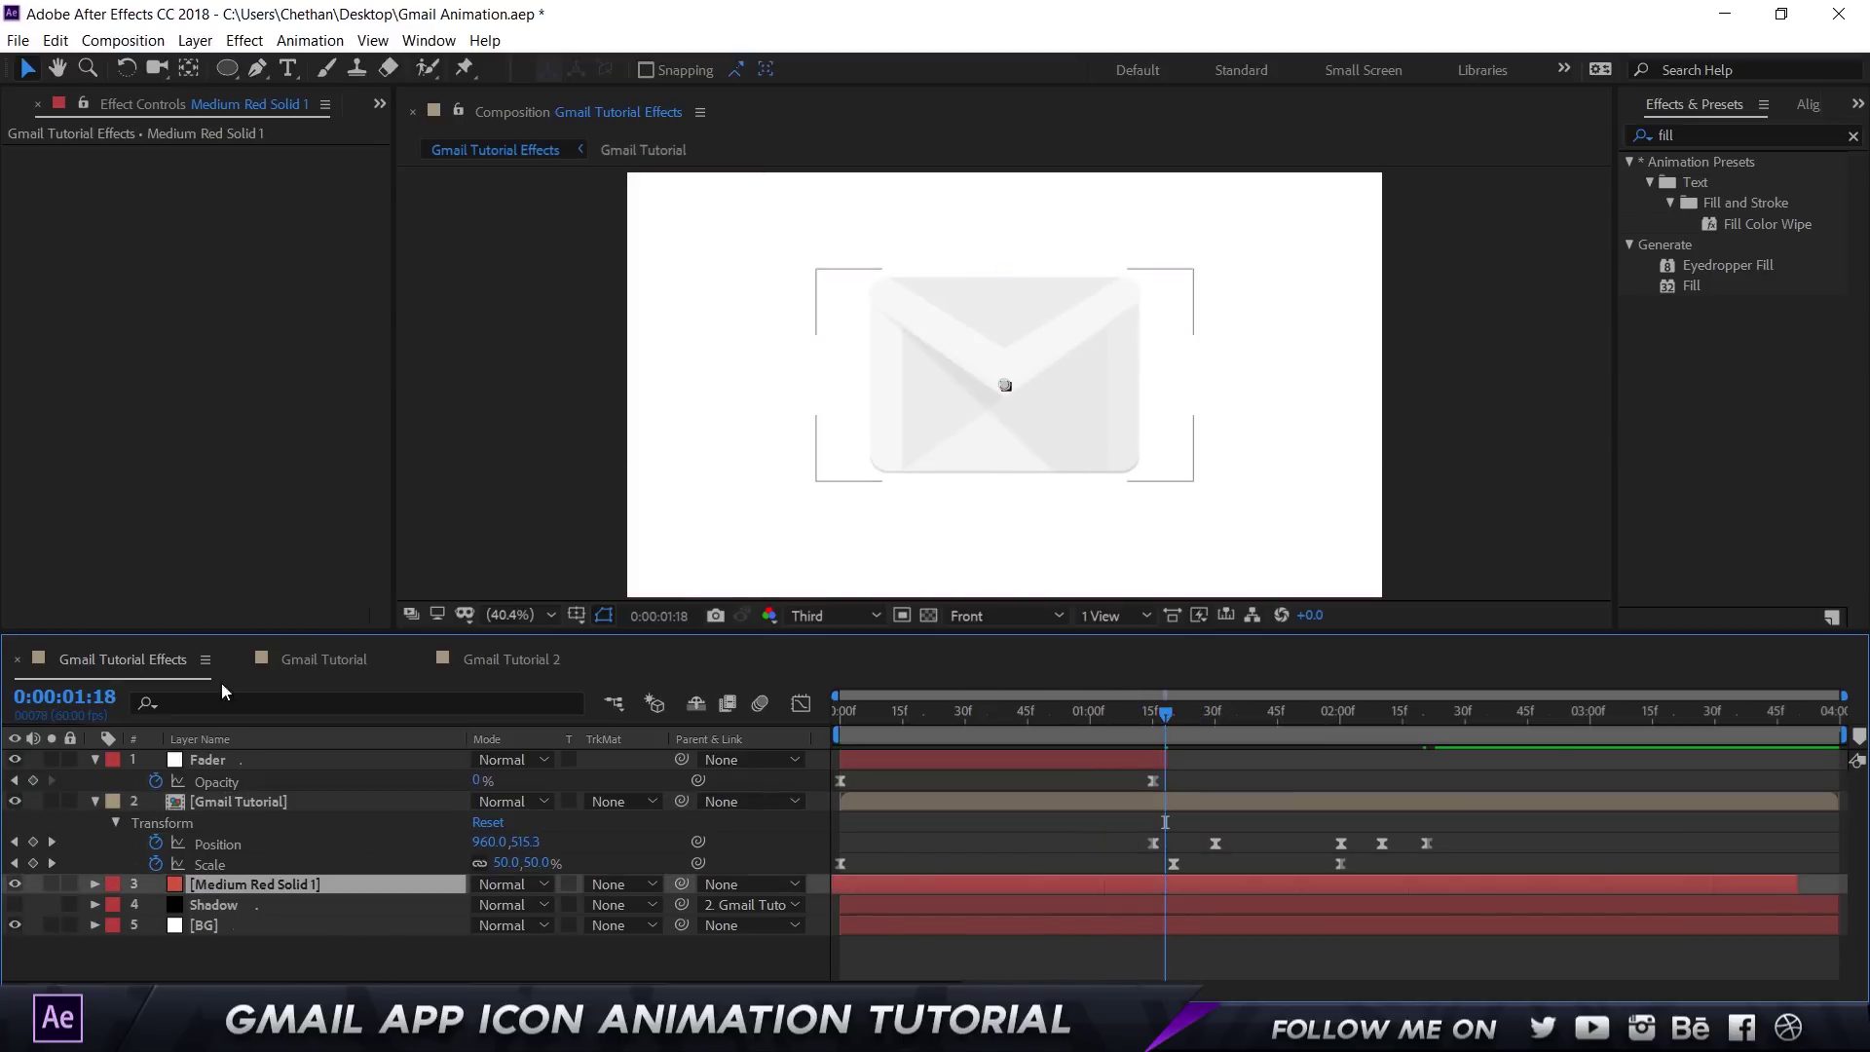
key("u")
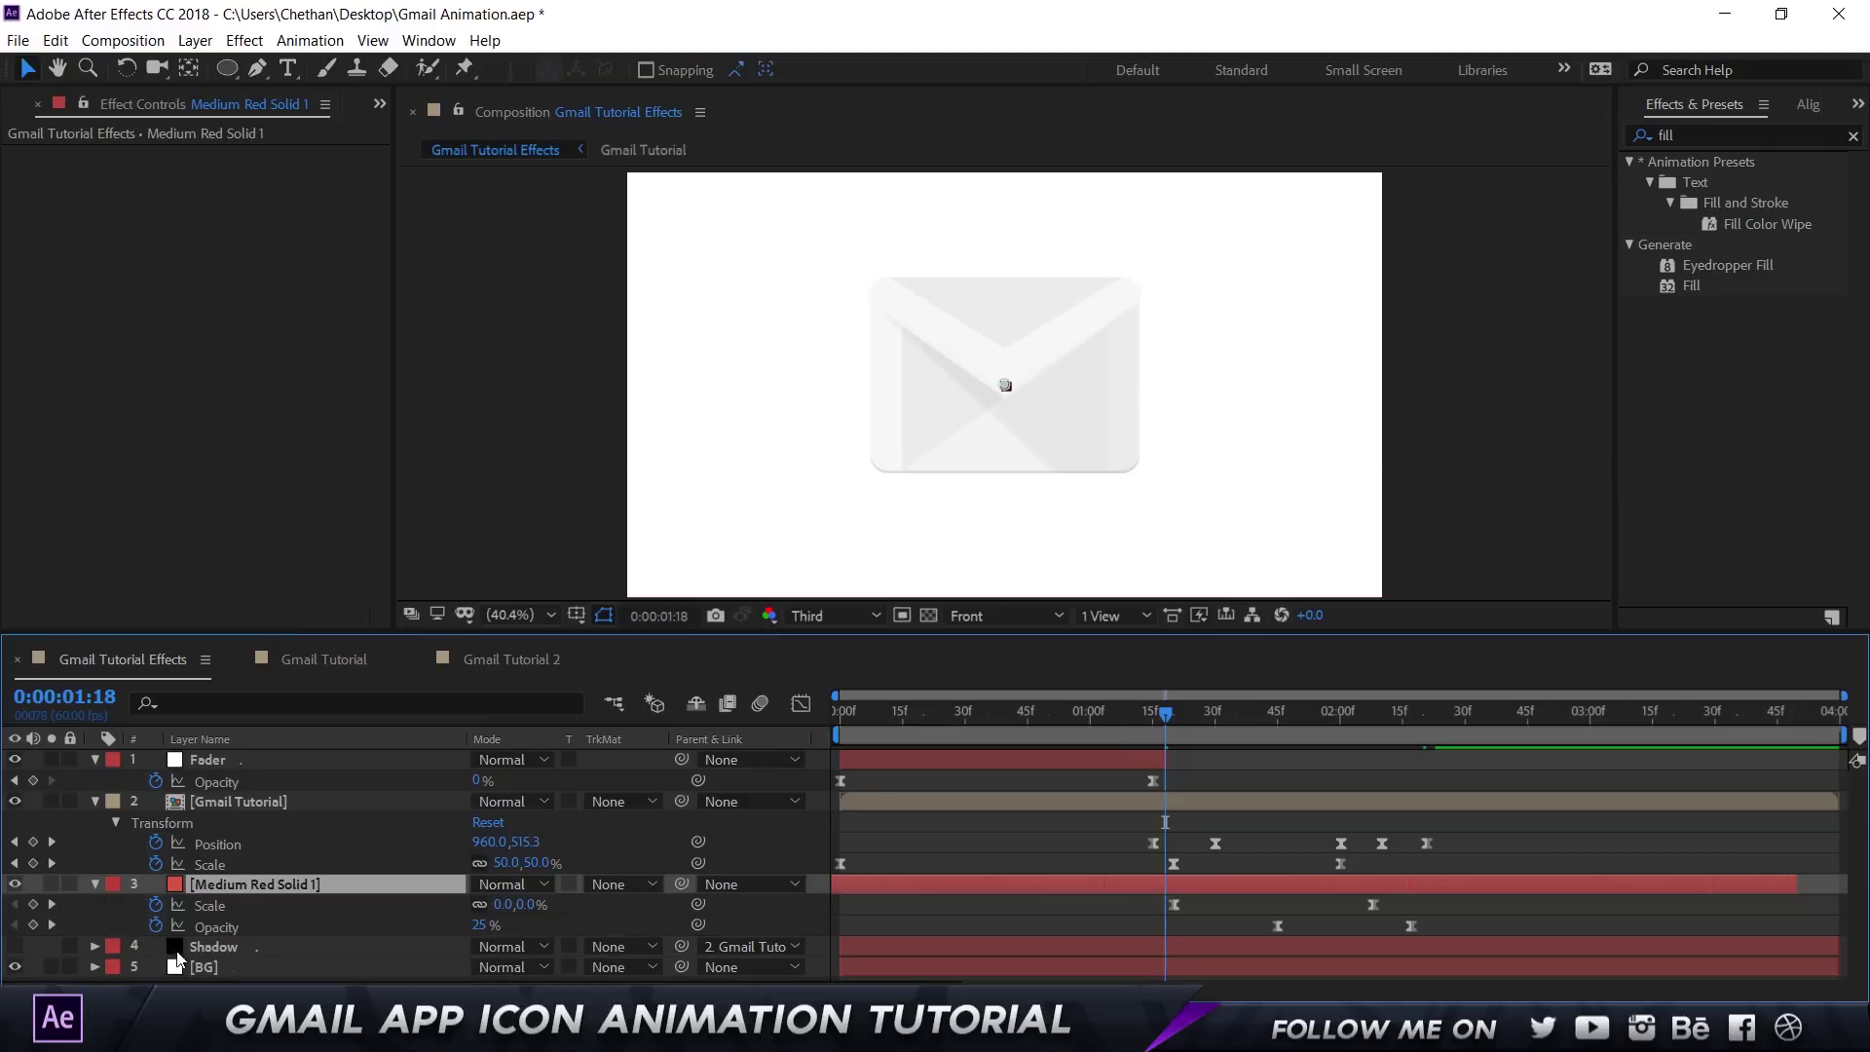
left_click_drag(1157, 722, 1272, 718)
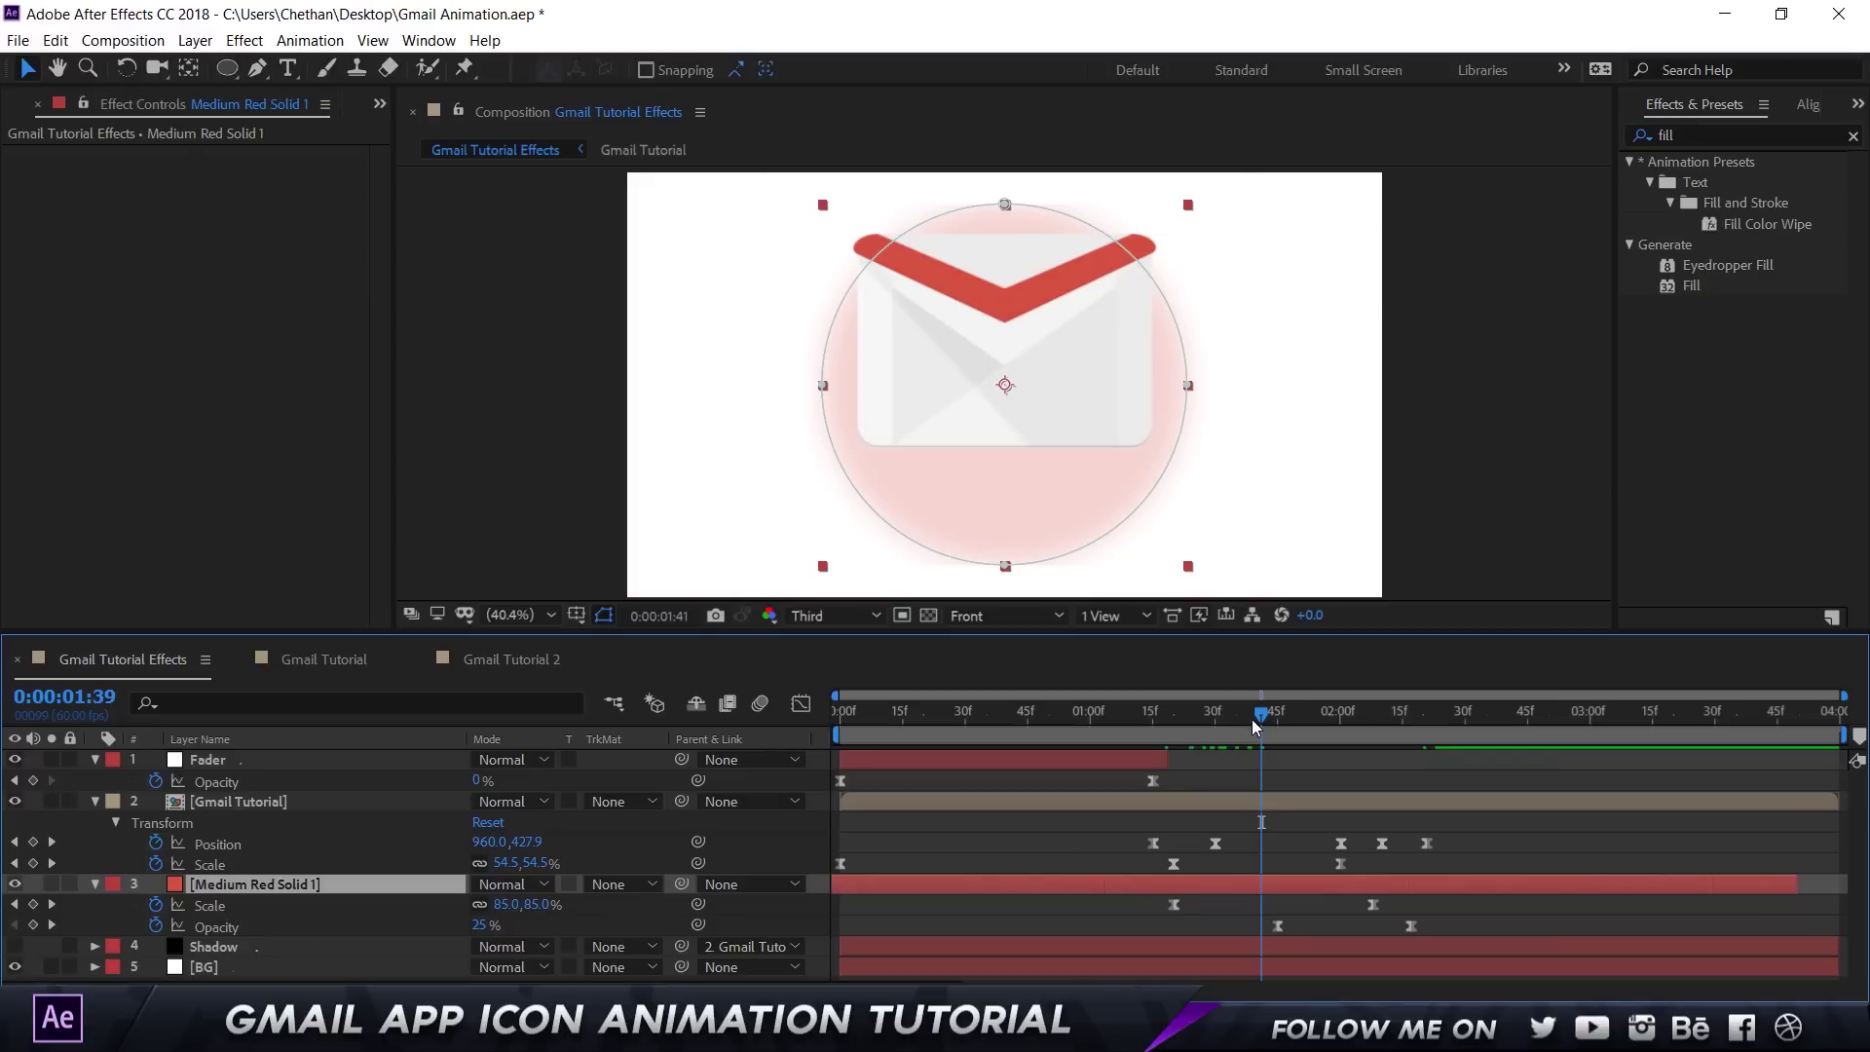
left_click_drag(1252, 721, 1397, 737)
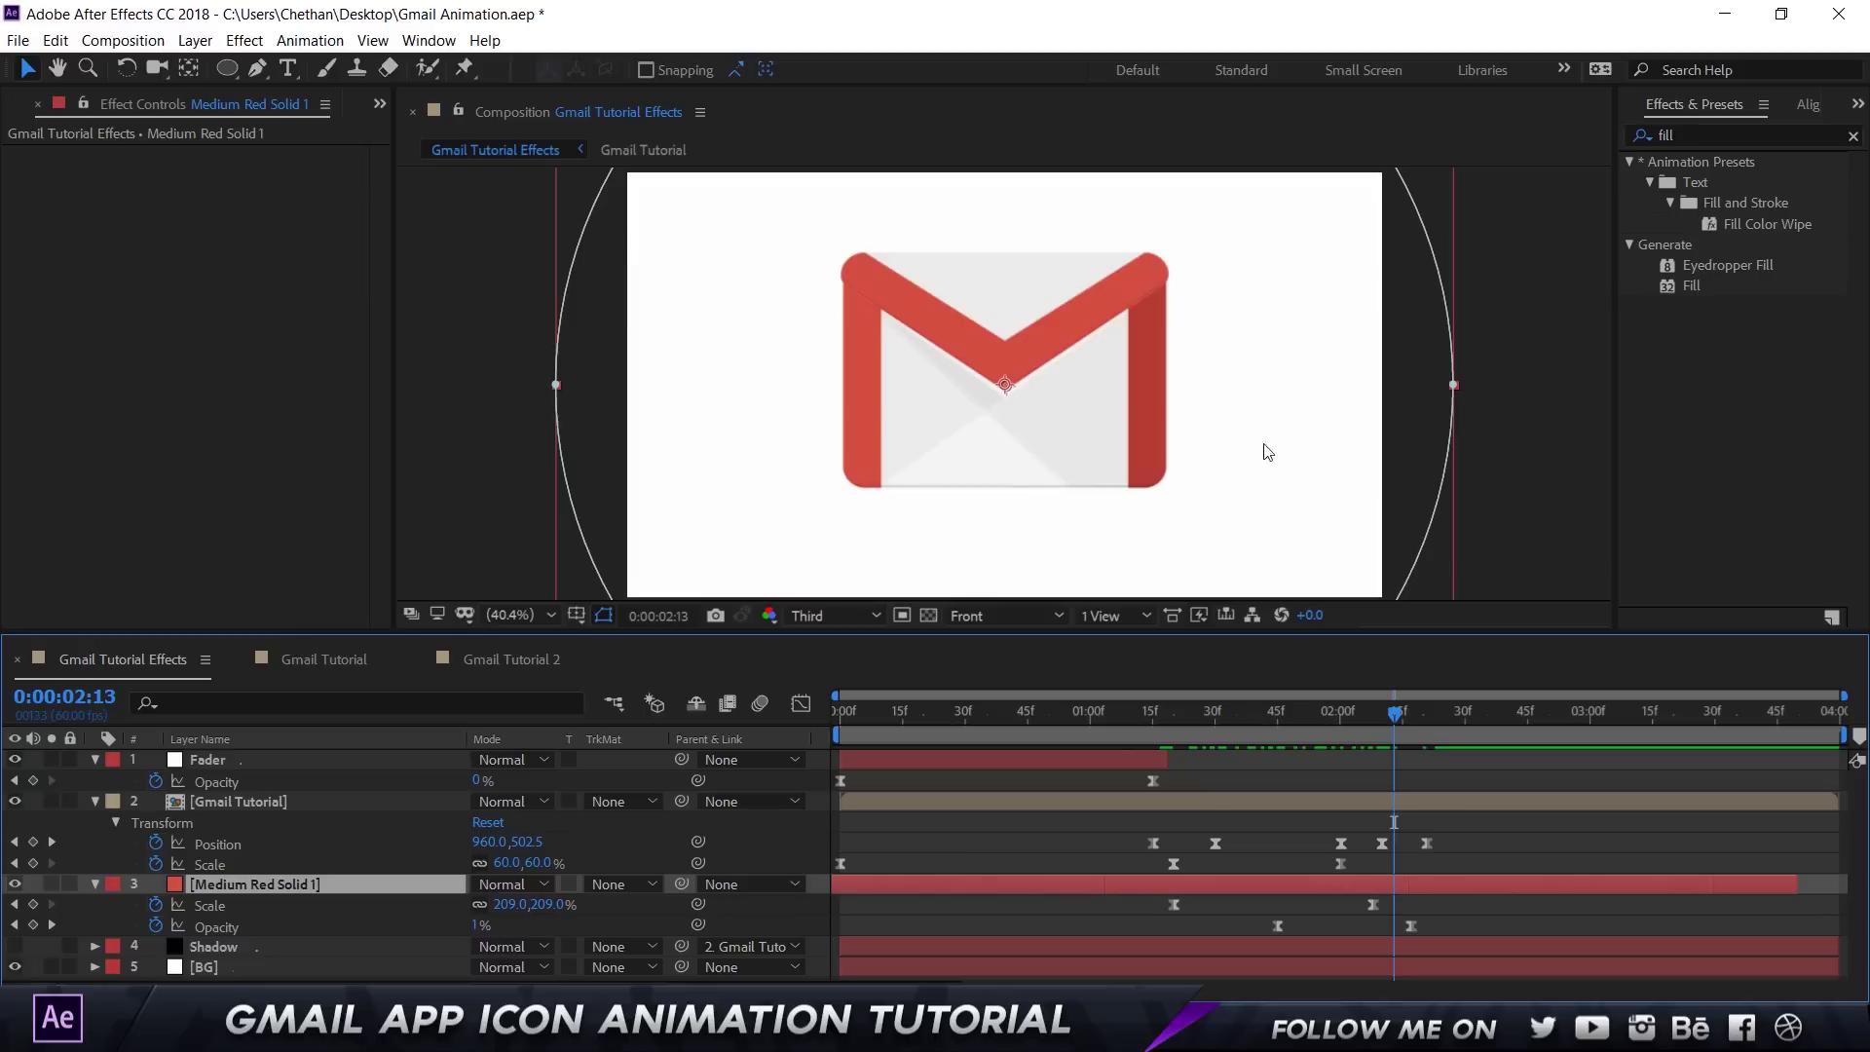
Step: Try an Opacity of 100% on the Medium Red Solid 1 layer at 0:00:01:44, undo it, and scrub through the fade-out
left_click(251, 933)
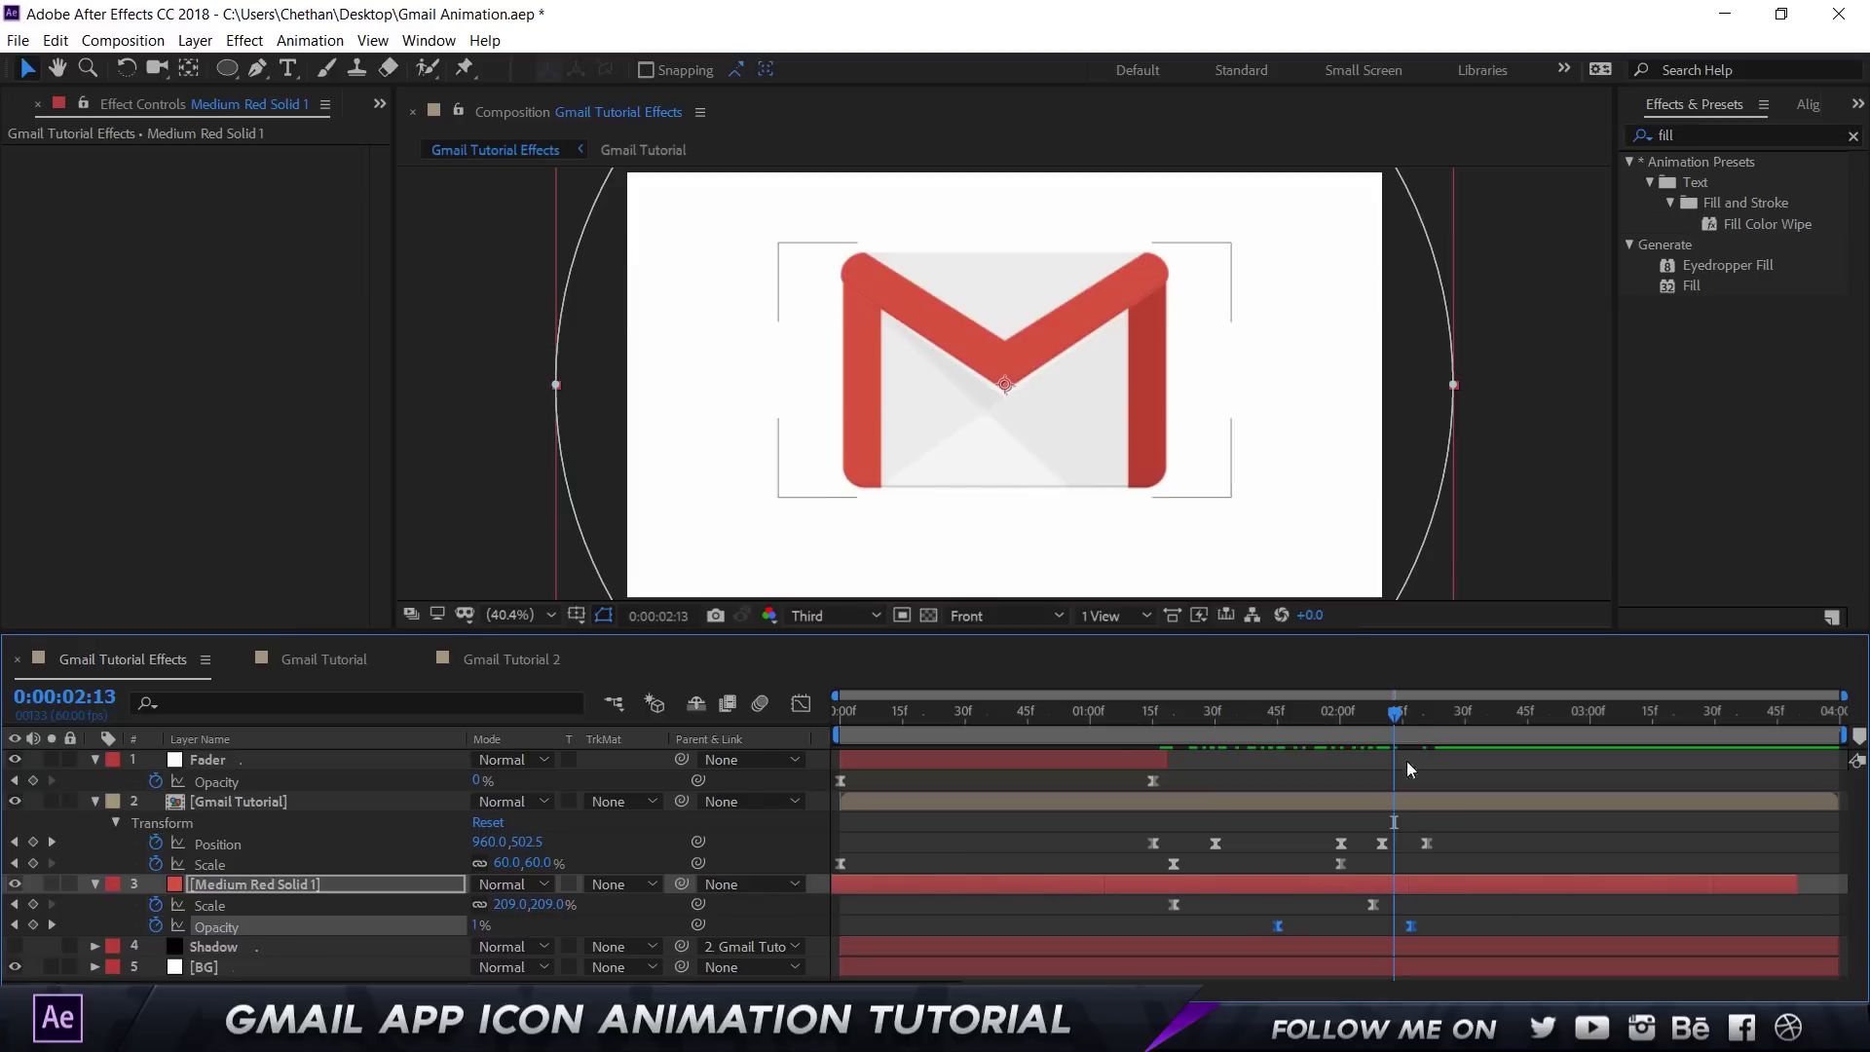
left_click_drag(1397, 717, 1272, 736)
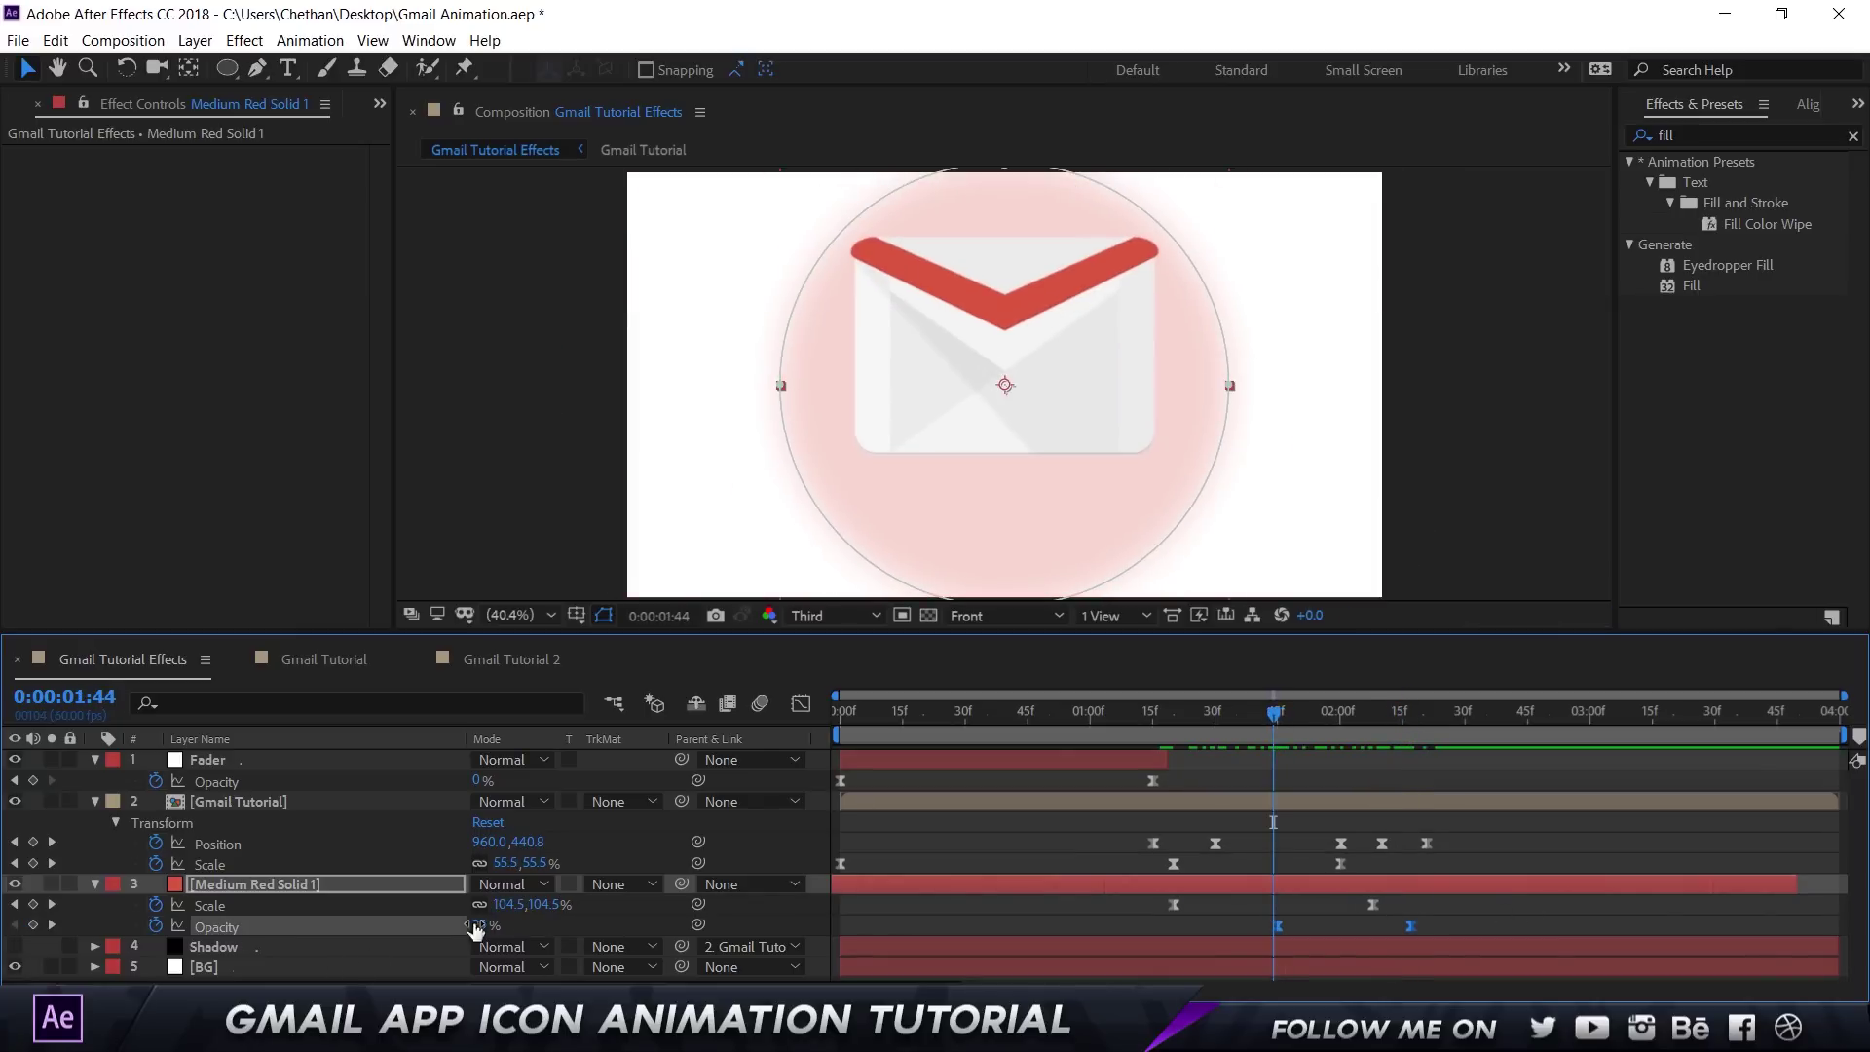
left_click_drag(482, 925, 1223, 943)
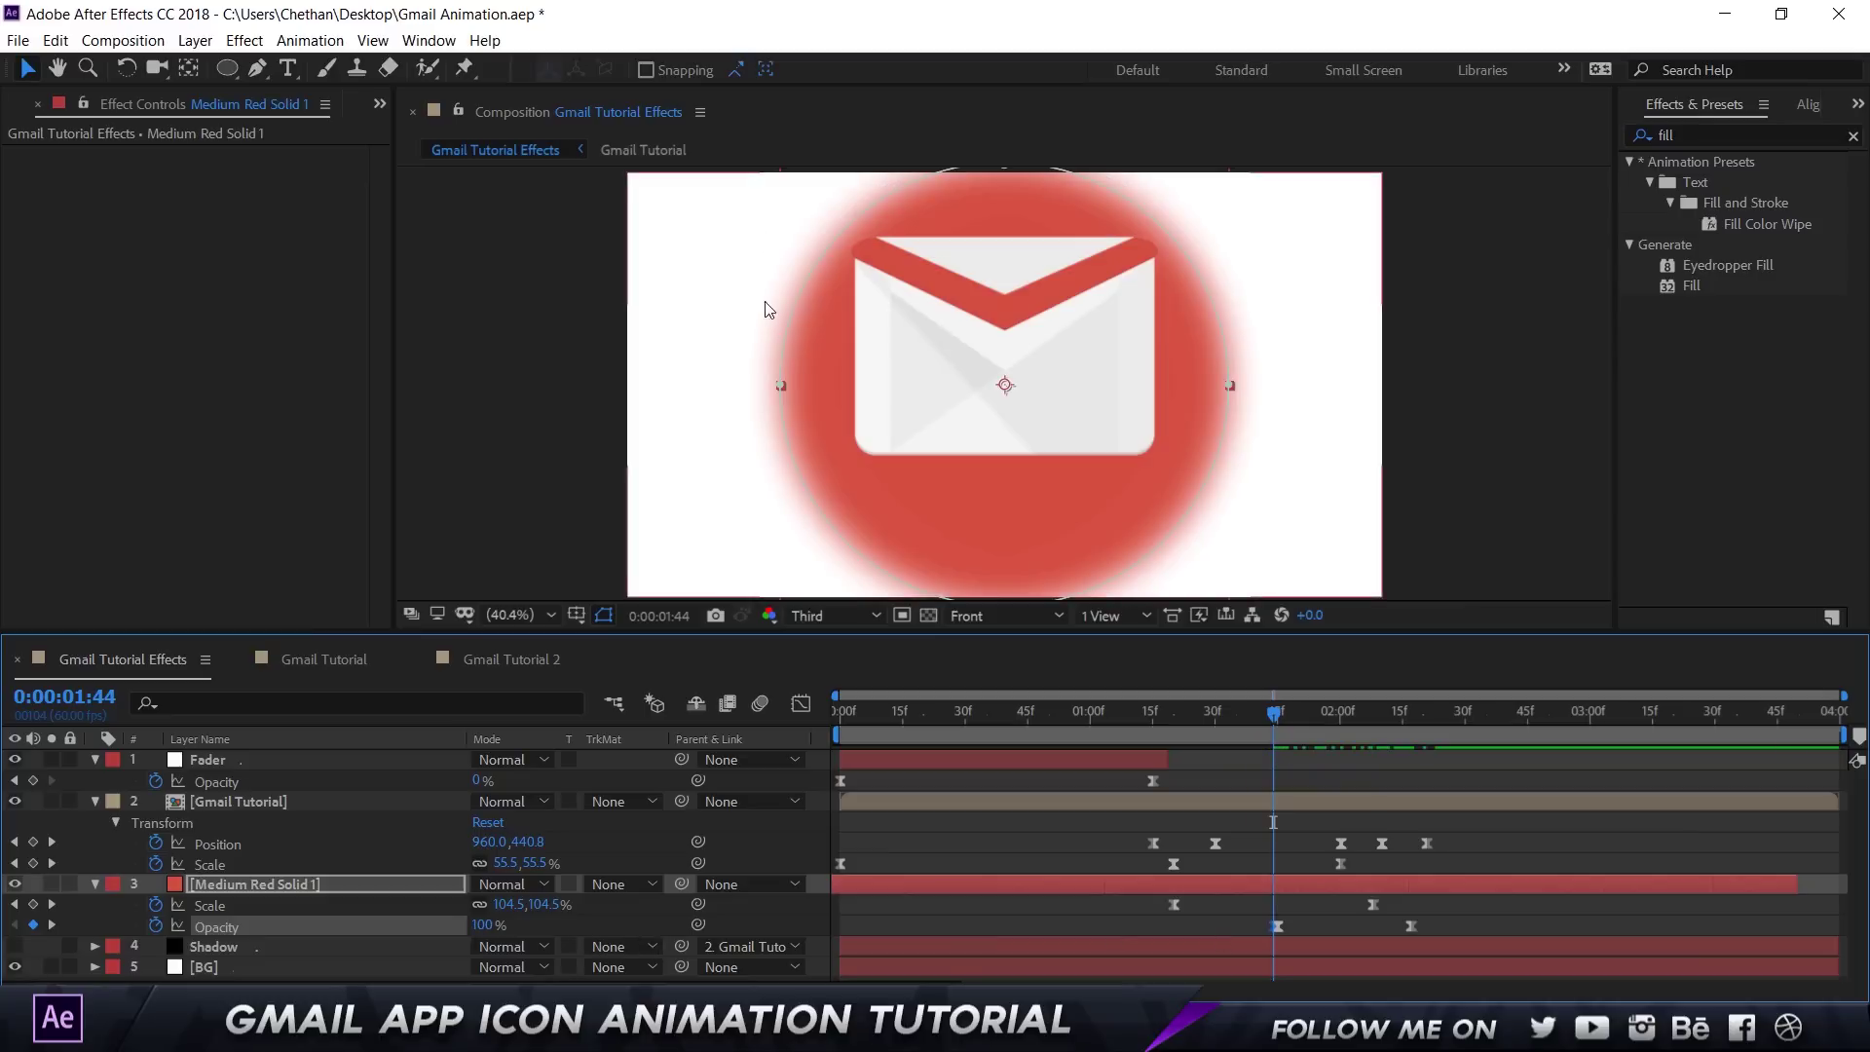
key("ctrl+z")
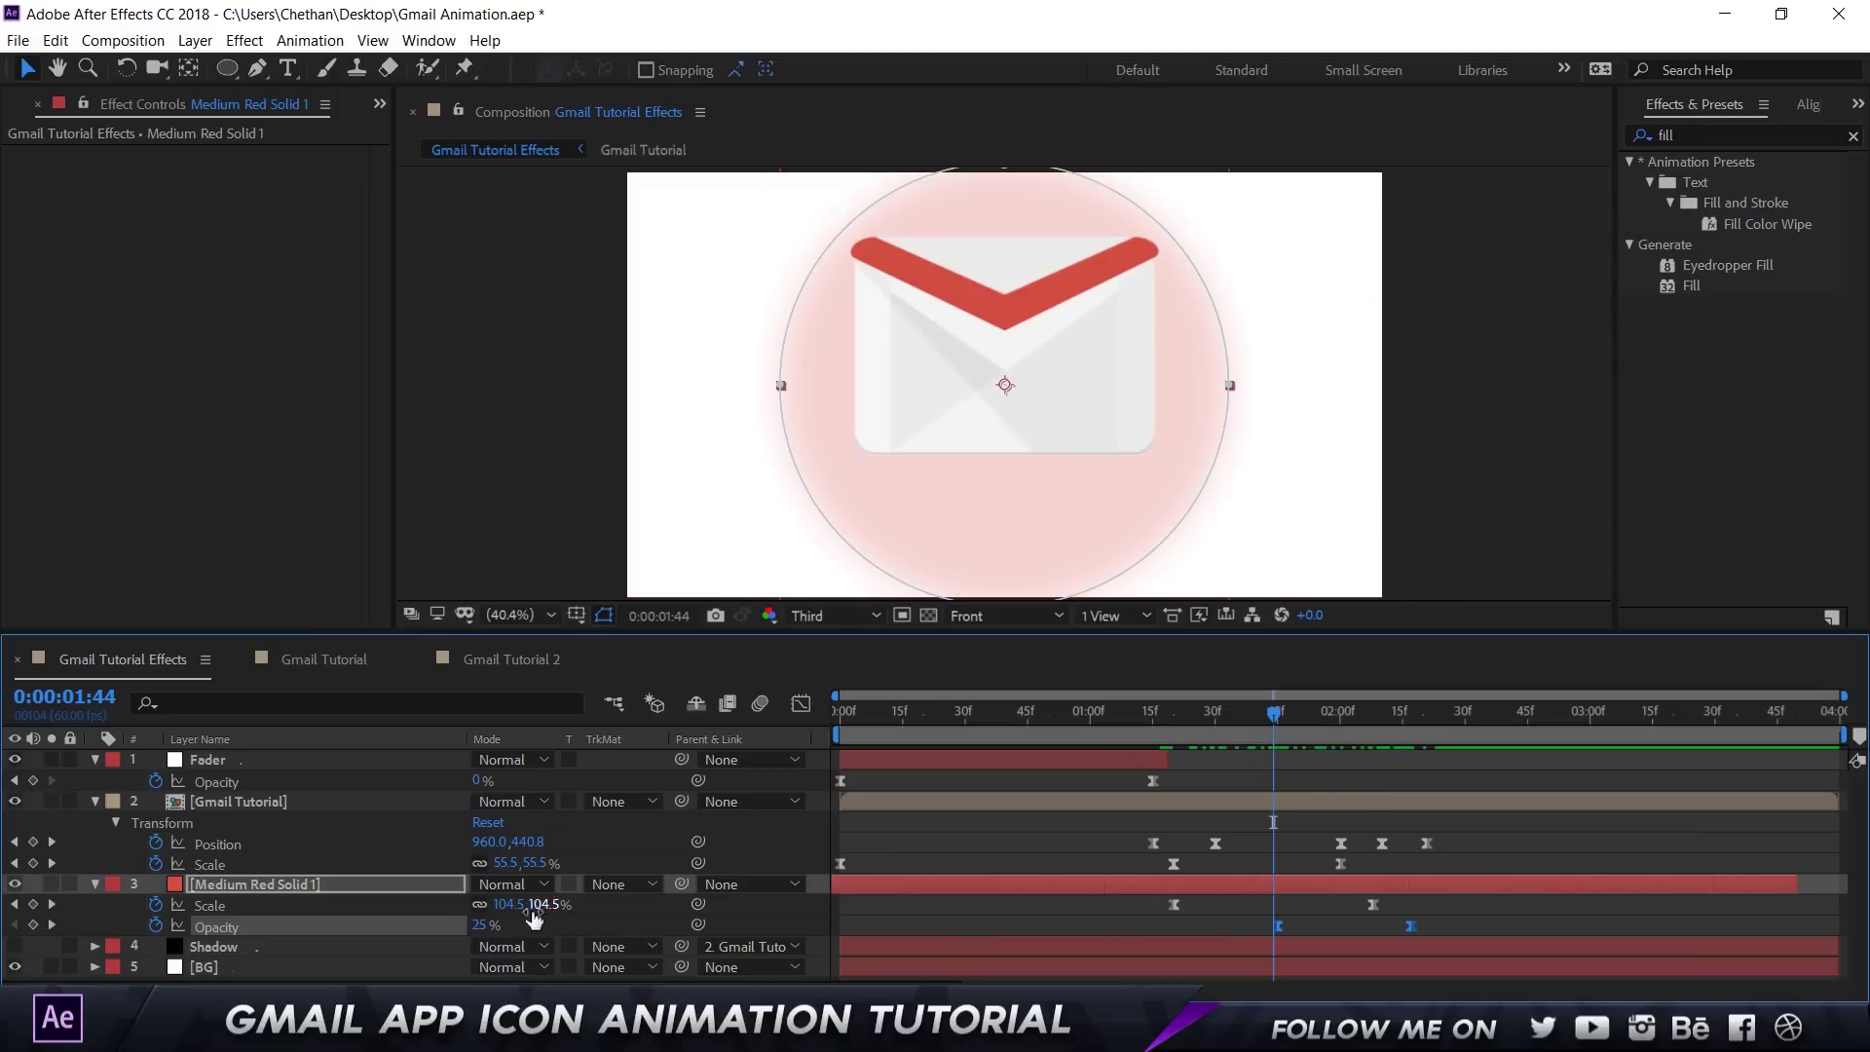
left_click_drag(1274, 714, 1398, 727)
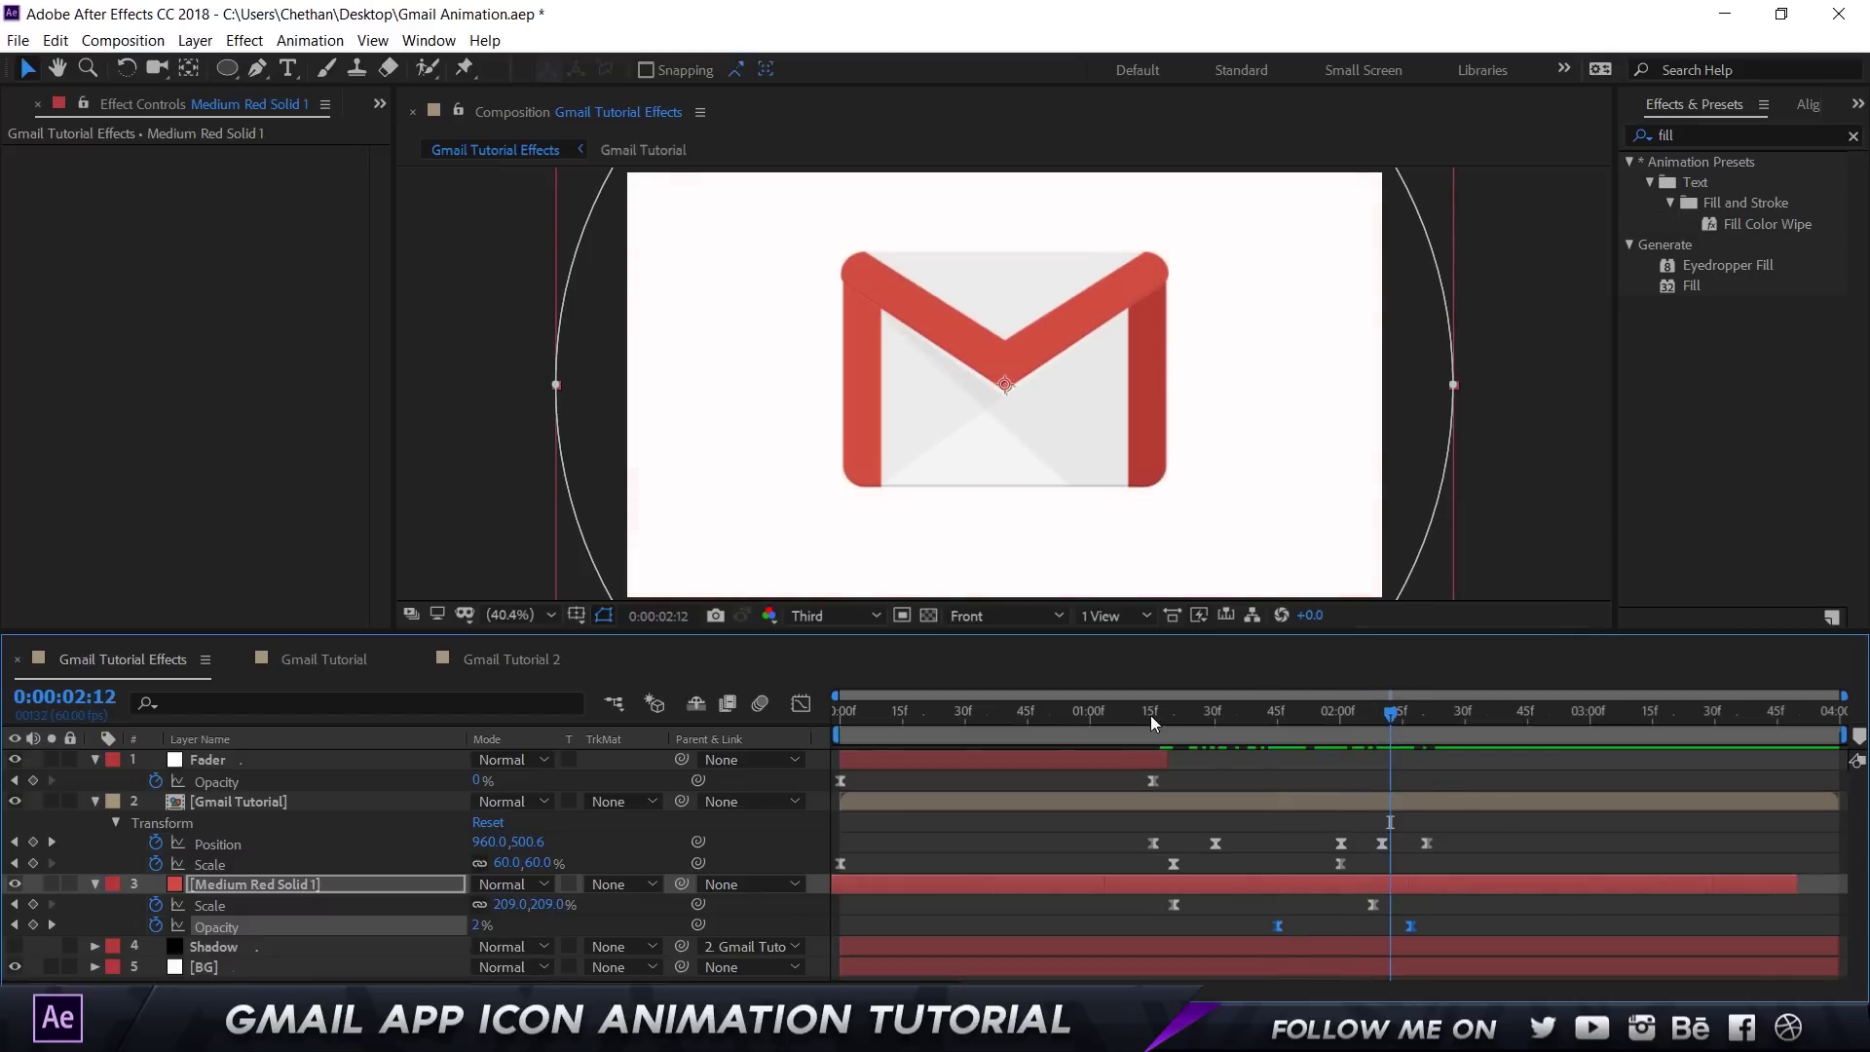
Step: Make the Shadow layer visible and select it to inspect its mask, briefly checking the Gmail Tutorial composition
left_click(15, 946)
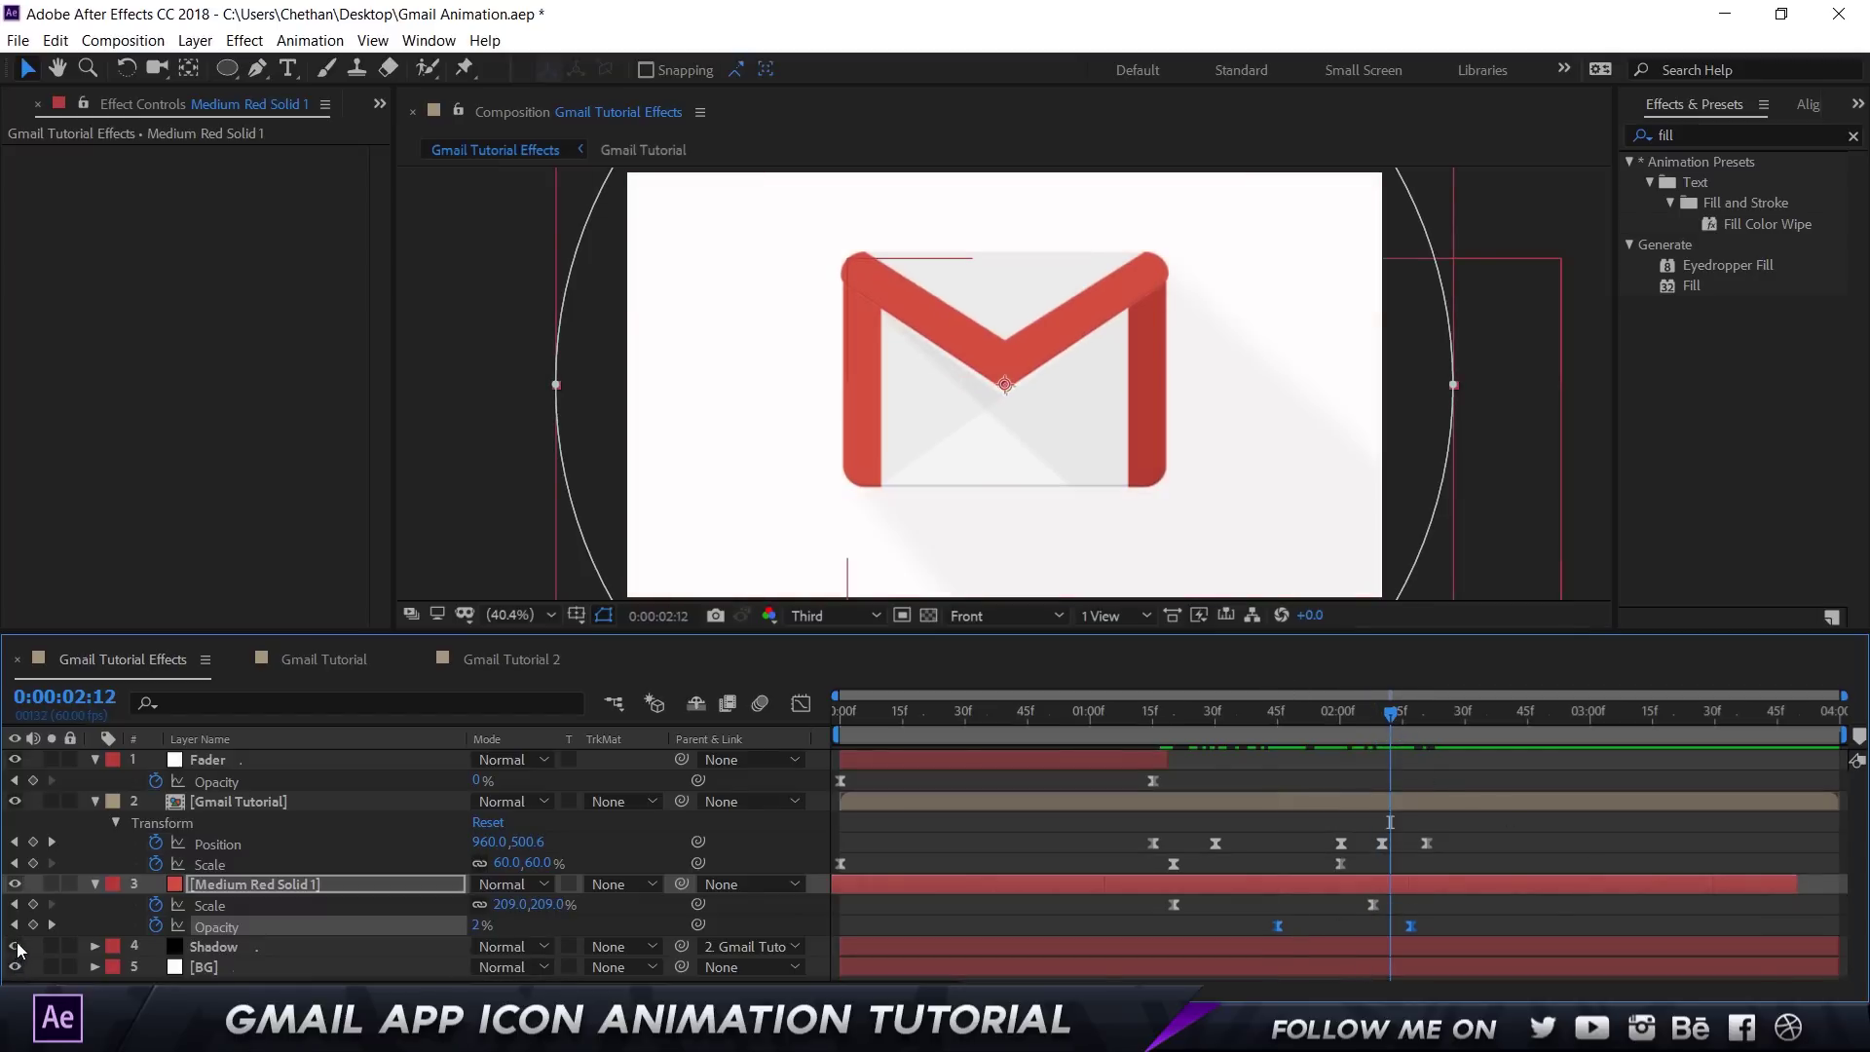
left_click(213, 947)
left_click(348, 658)
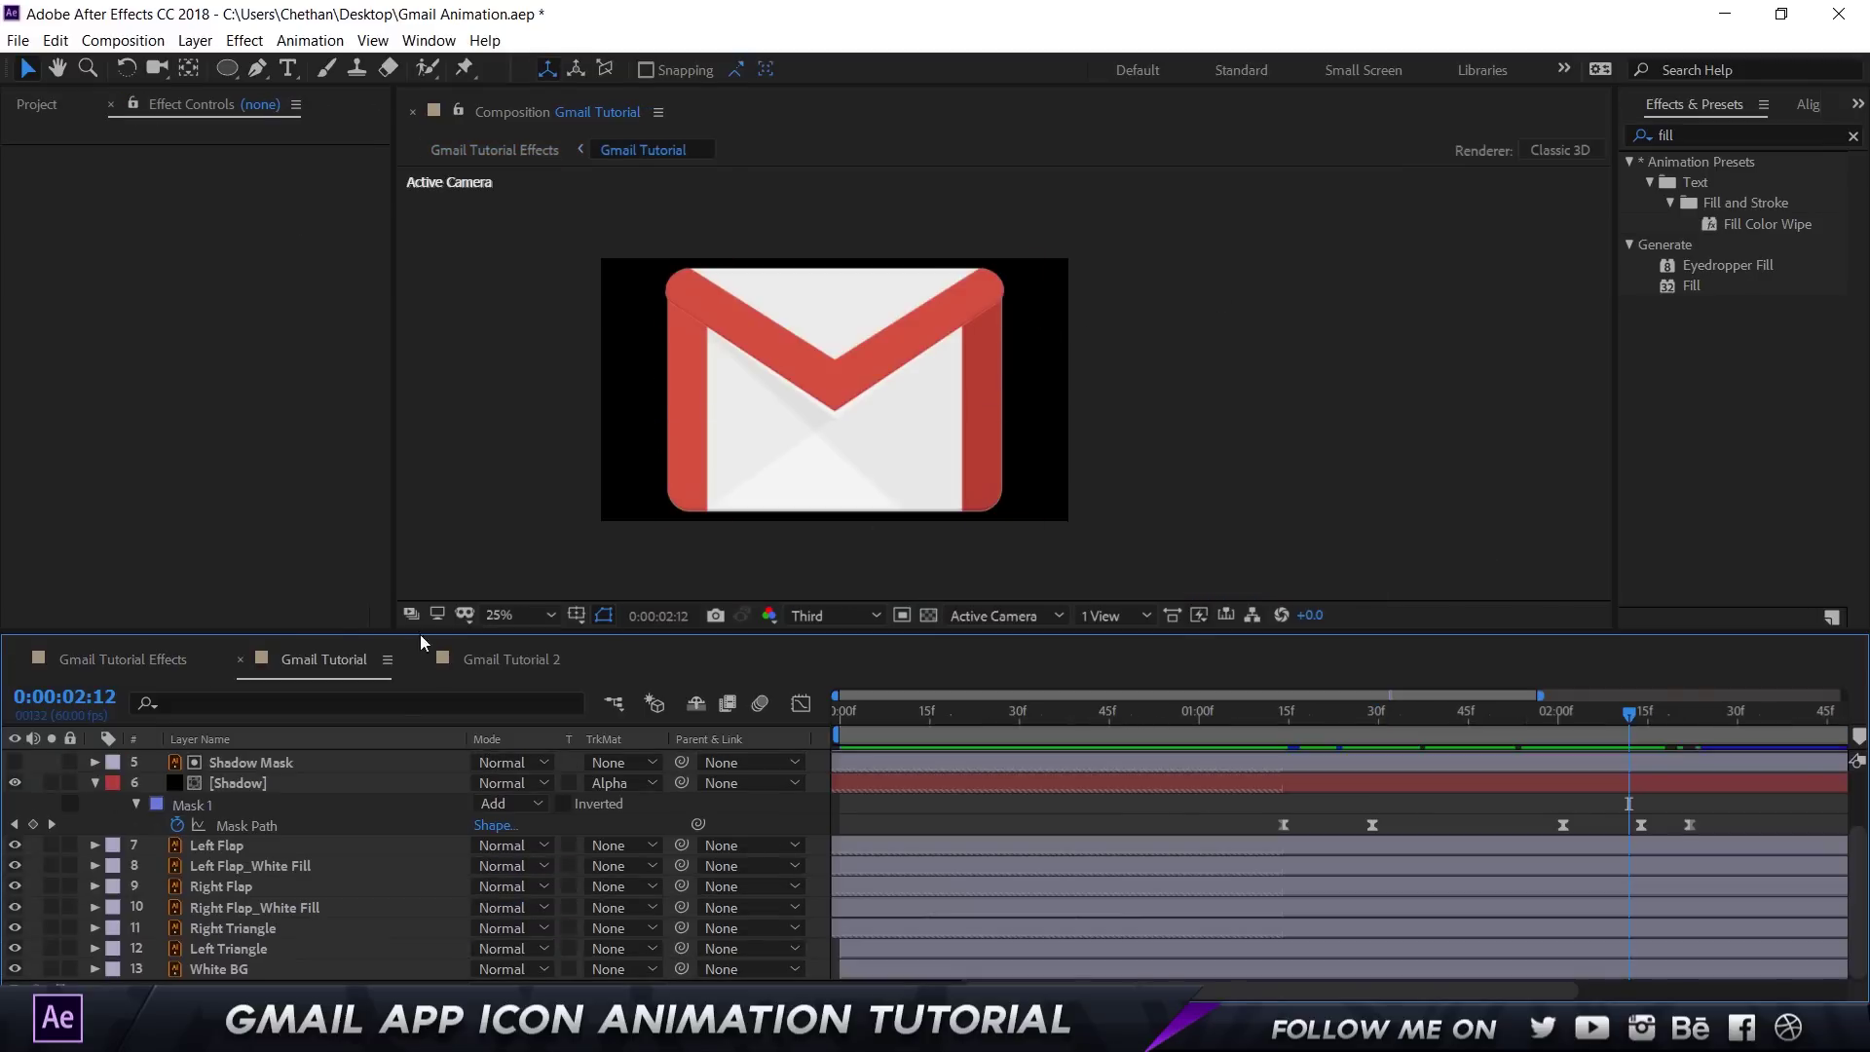
left_click(133, 668)
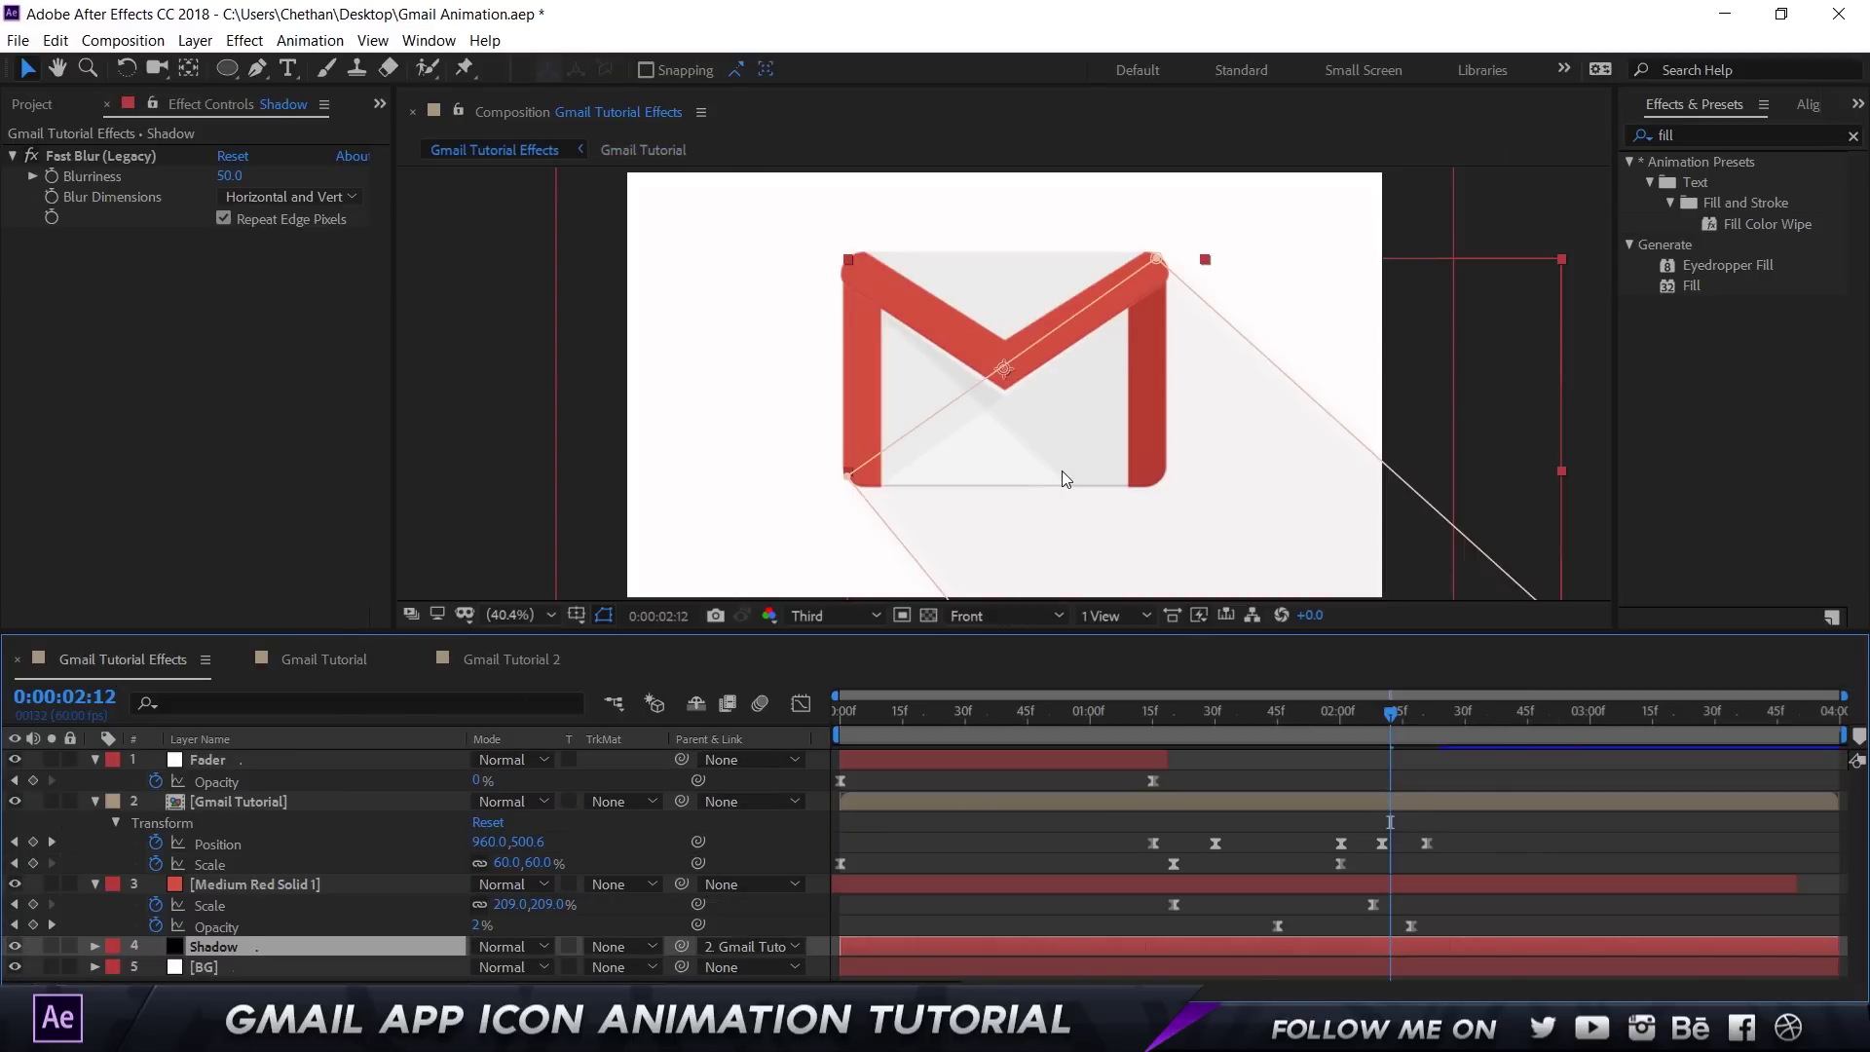
left_click_drag(1101, 475, 1077, 440)
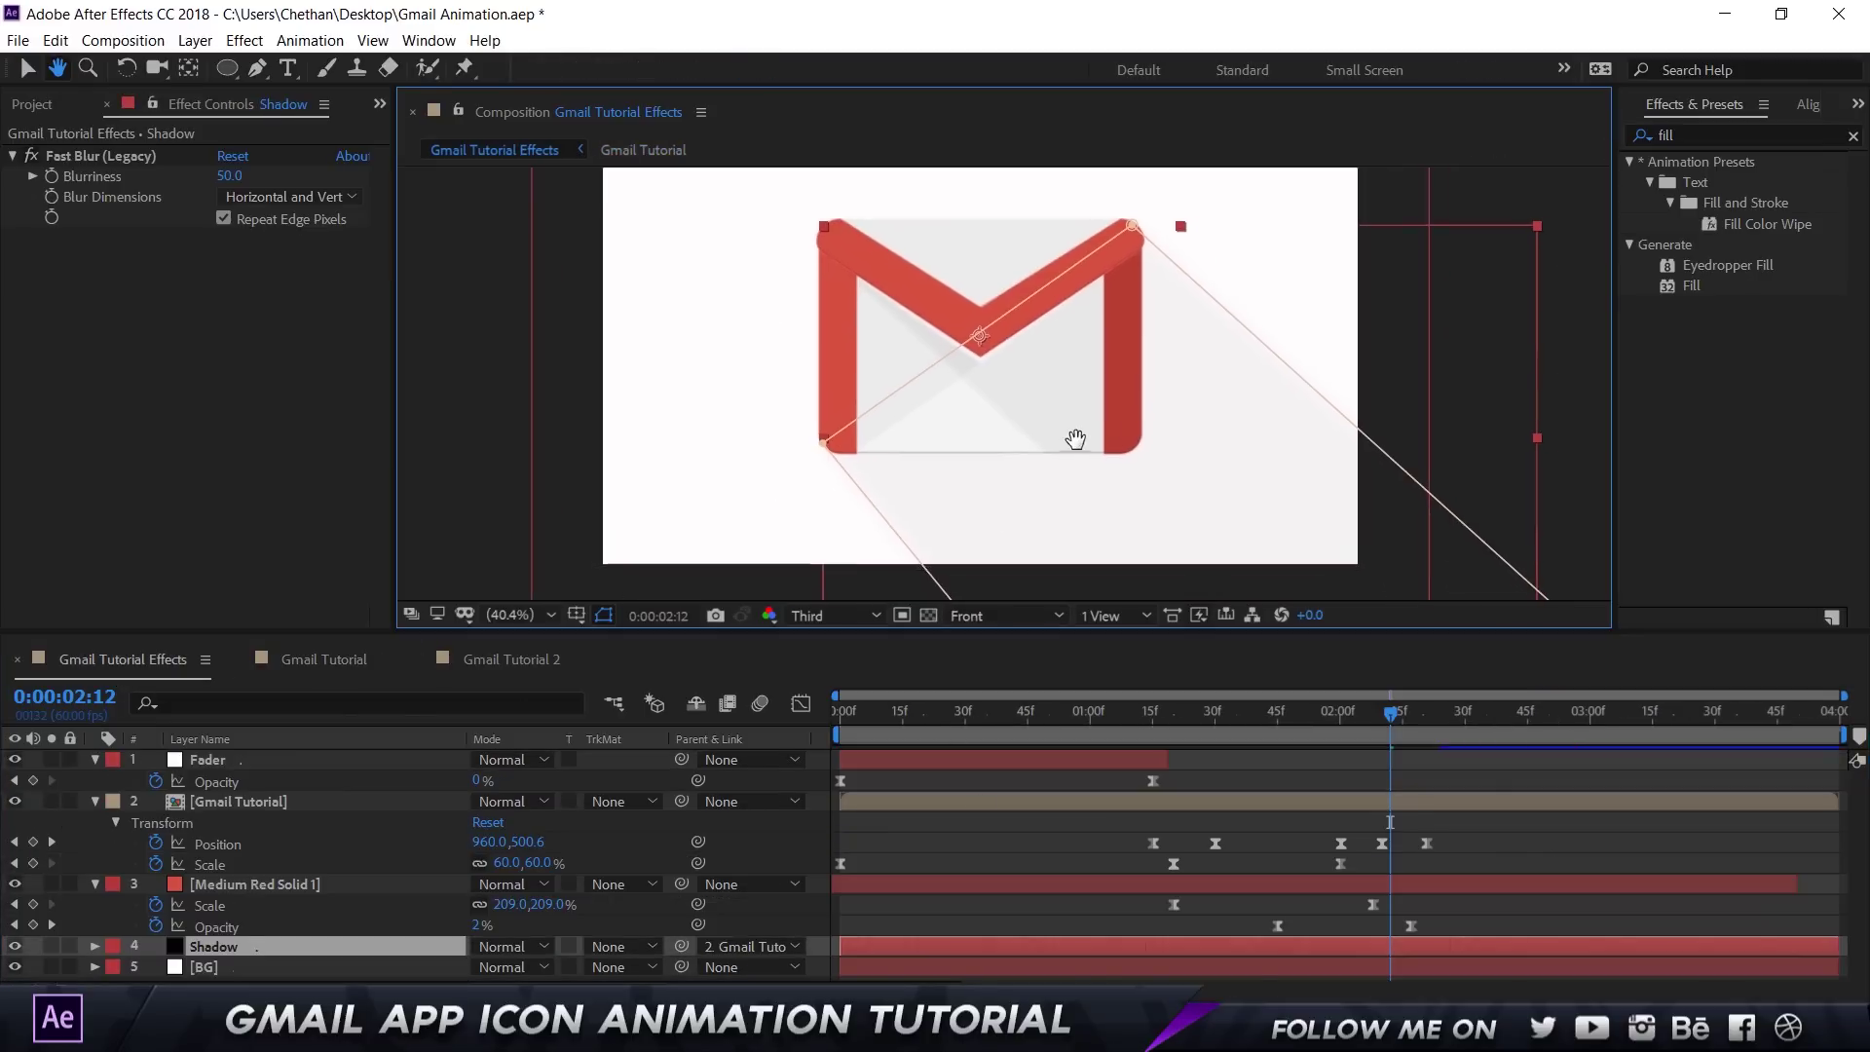
left_click(770, 557)
key("ctrl+shift+y")
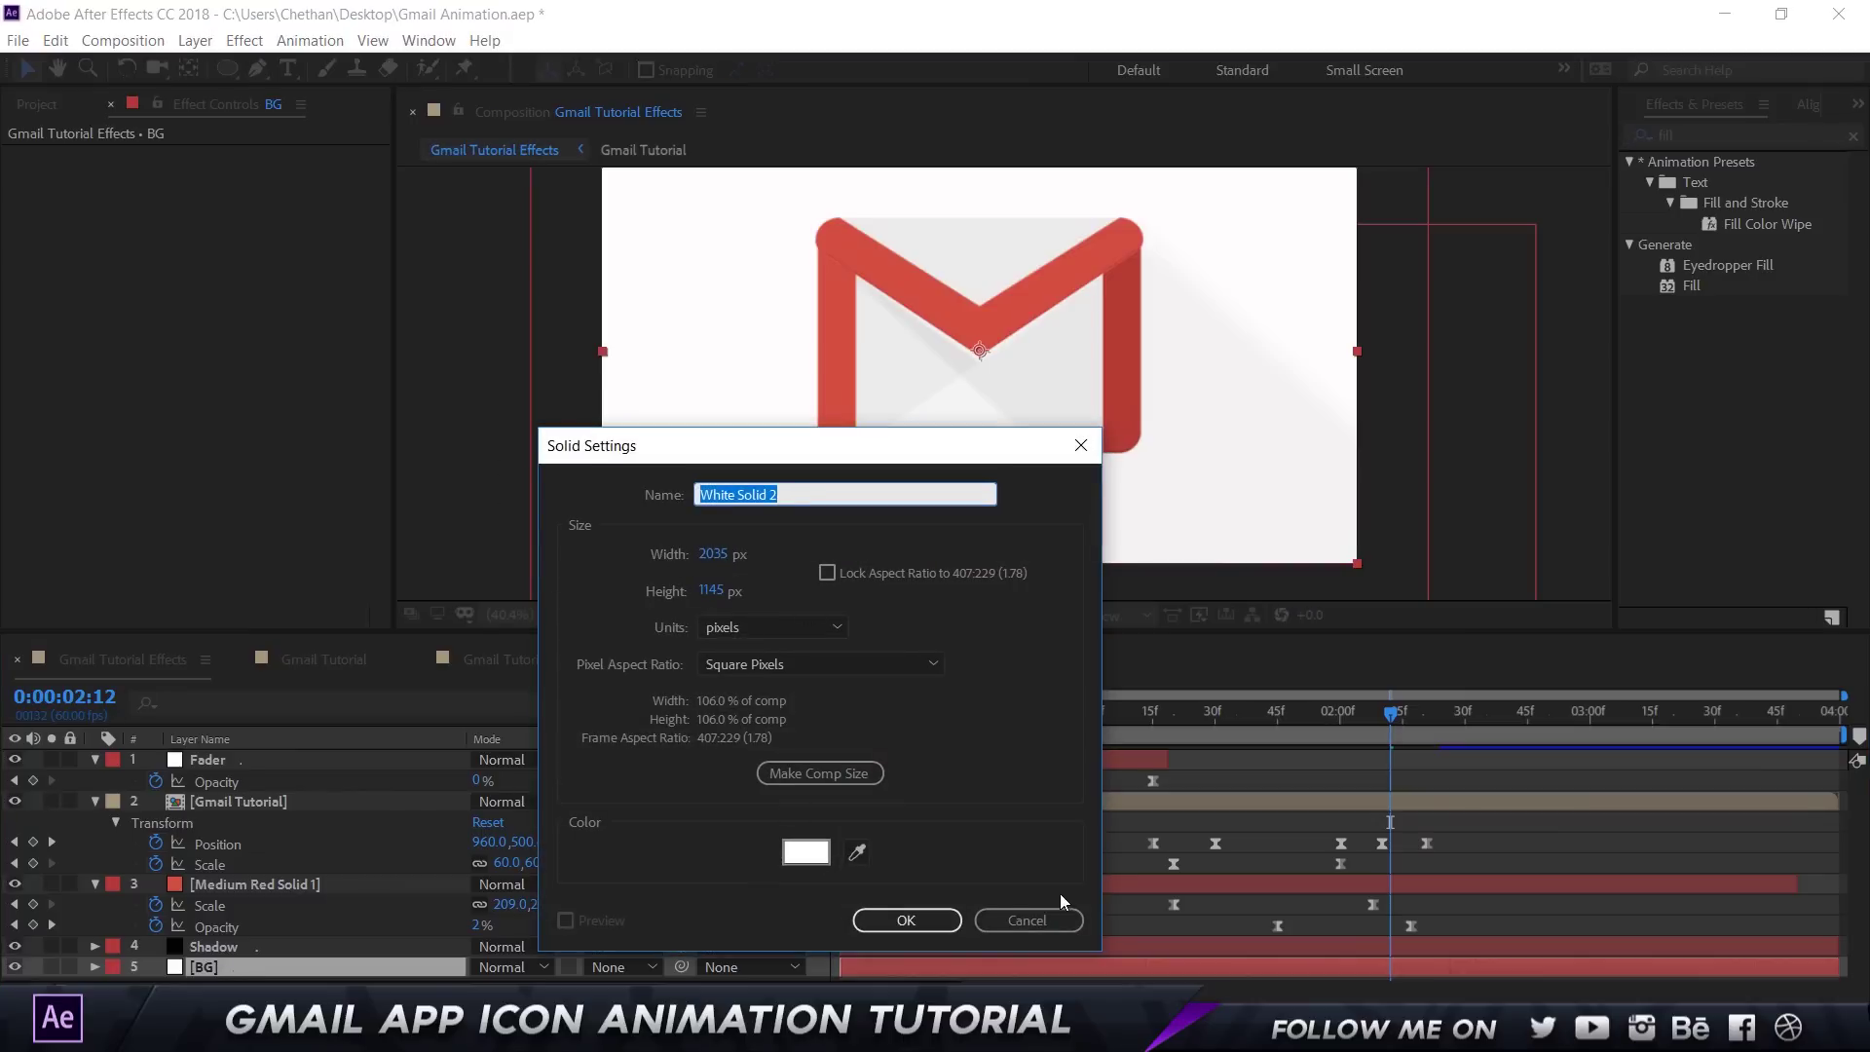
left_click(983, 920)
Step: Reveal the Shadow layer's Opacity with the Pen tool active, and check the masked shadow at 0:00:01:14 and 0:00:01:08
left_click(249, 947)
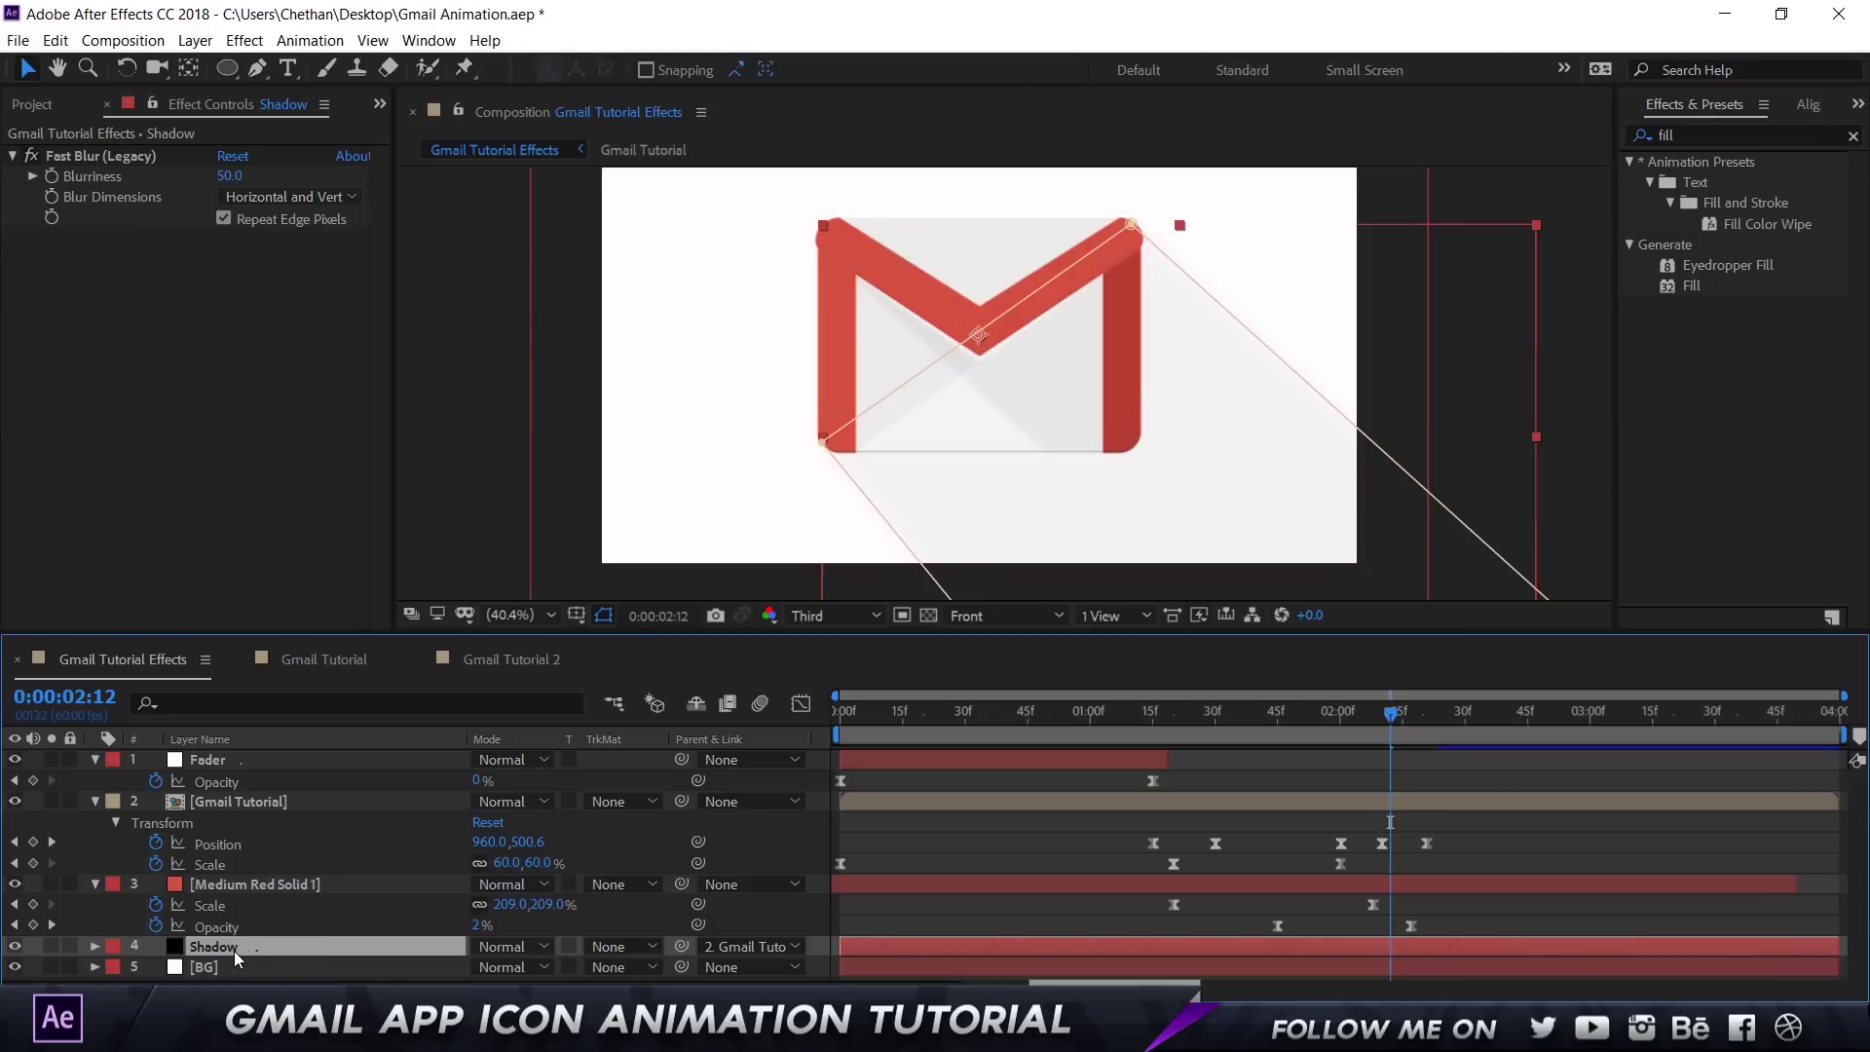
left_click(261, 64)
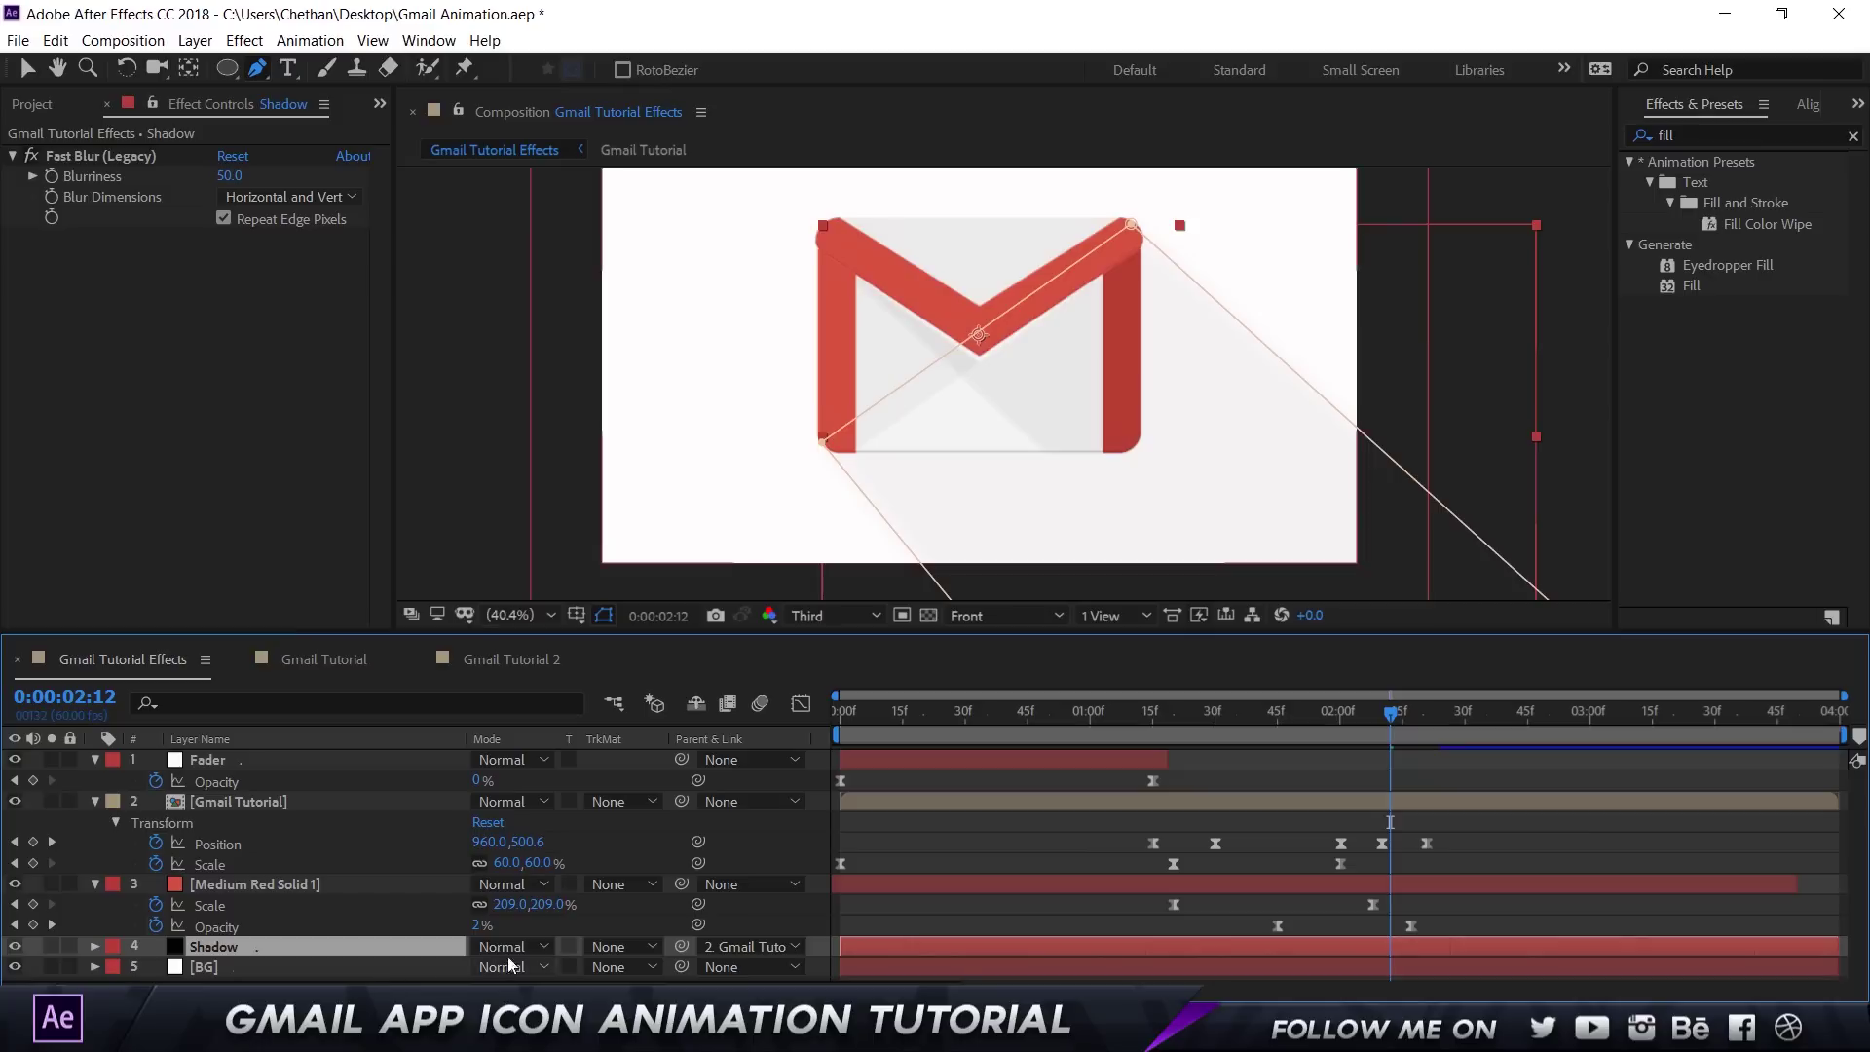
key("t")
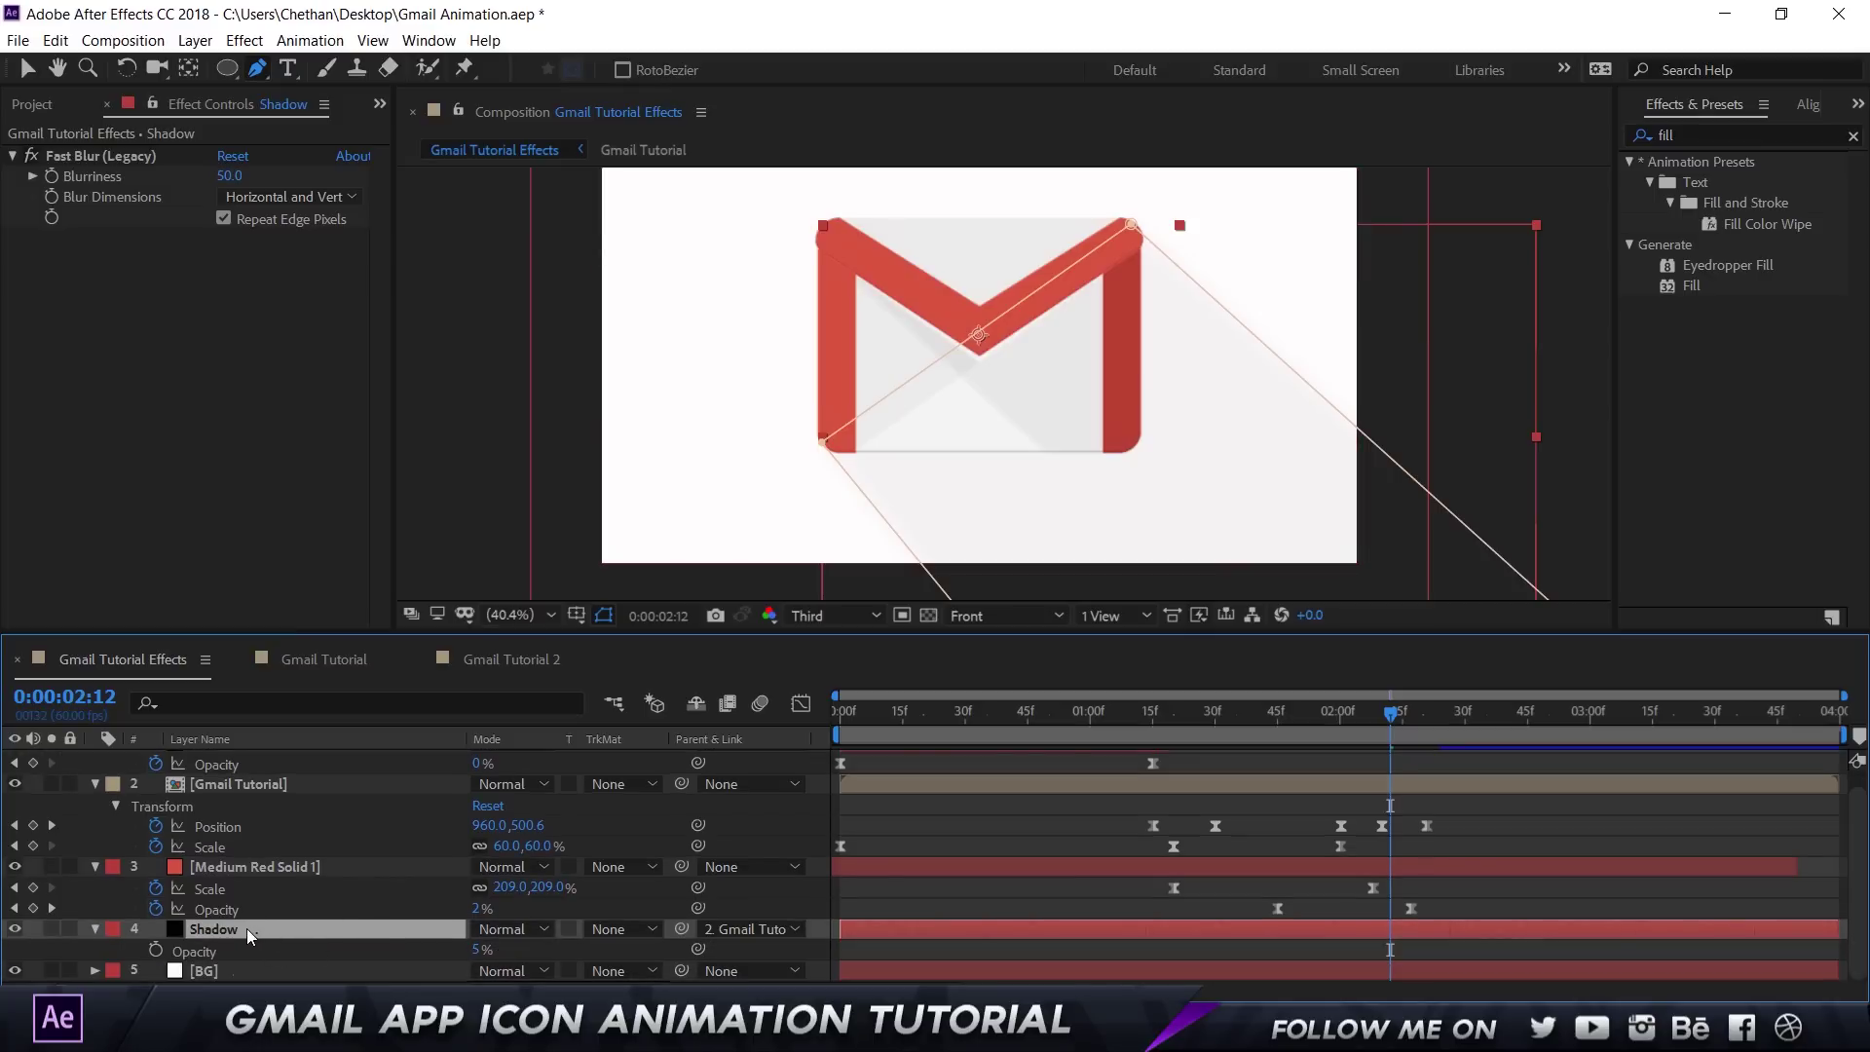
left_click_drag(1141, 732, 1150, 731)
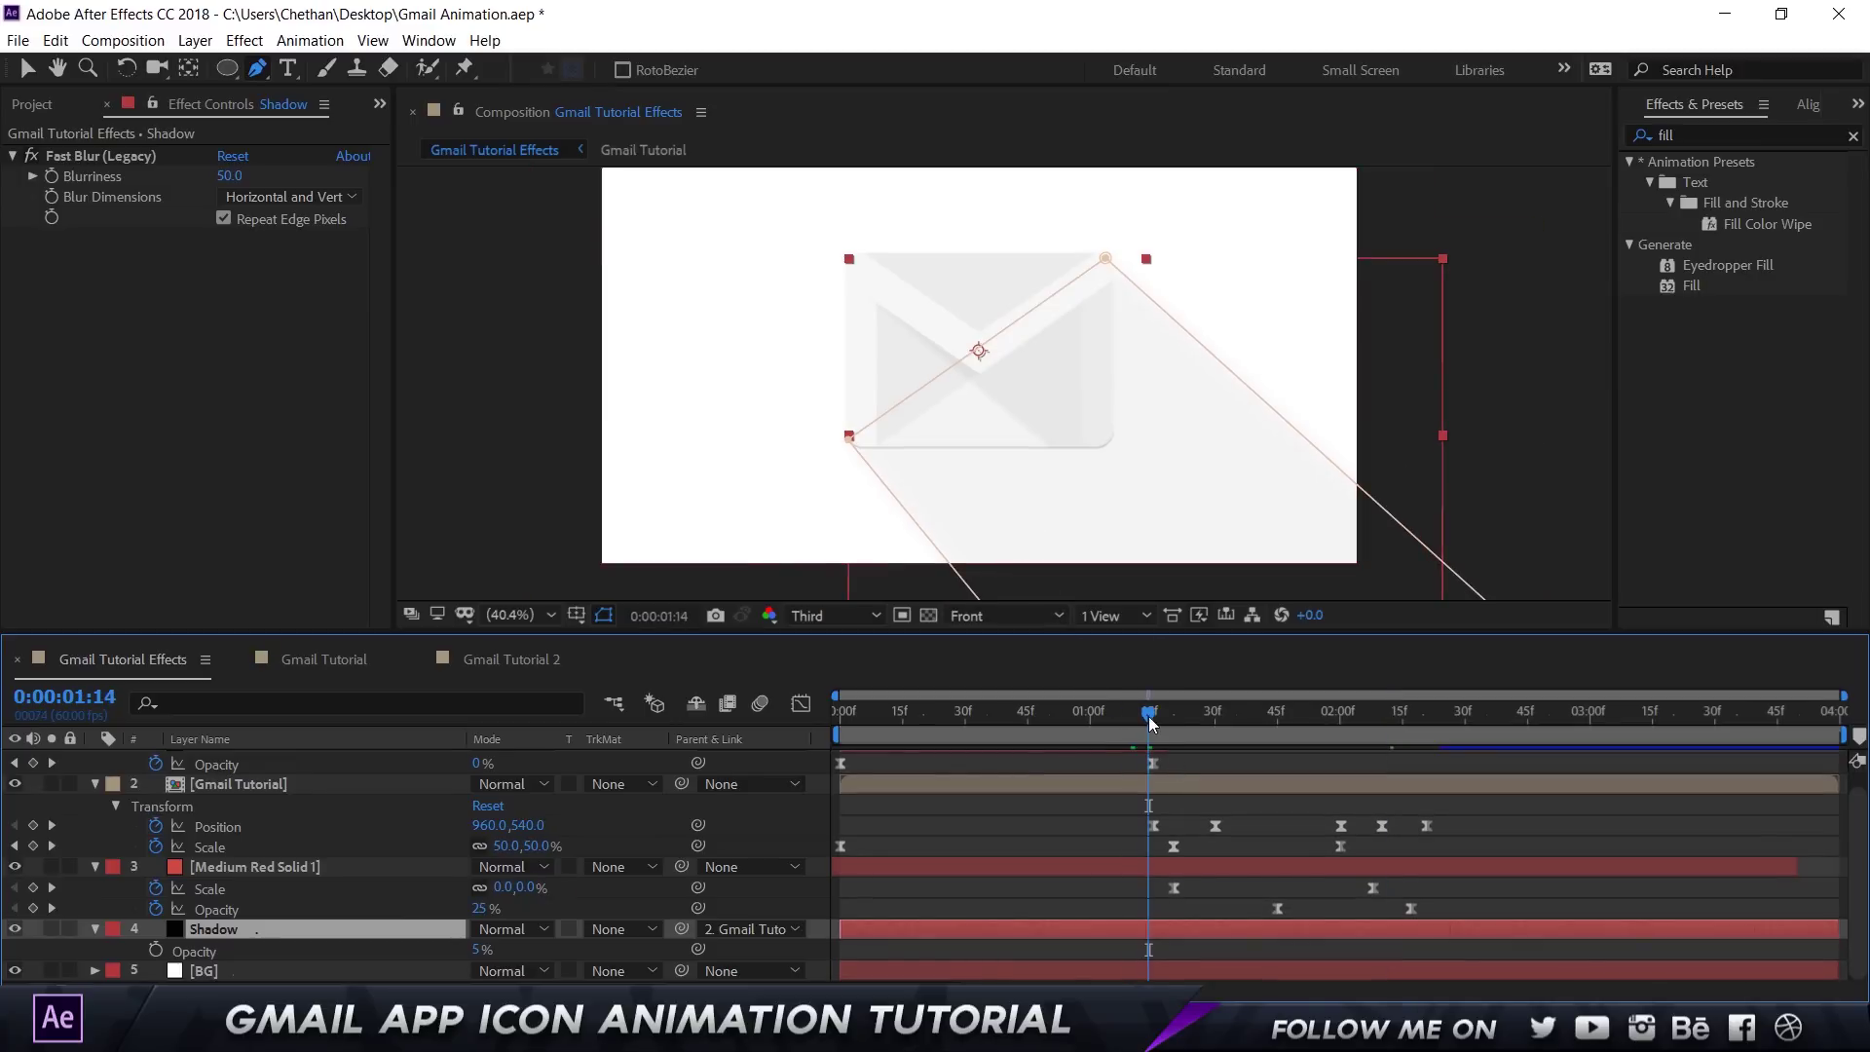
left_click_drag(1147, 715, 1122, 711)
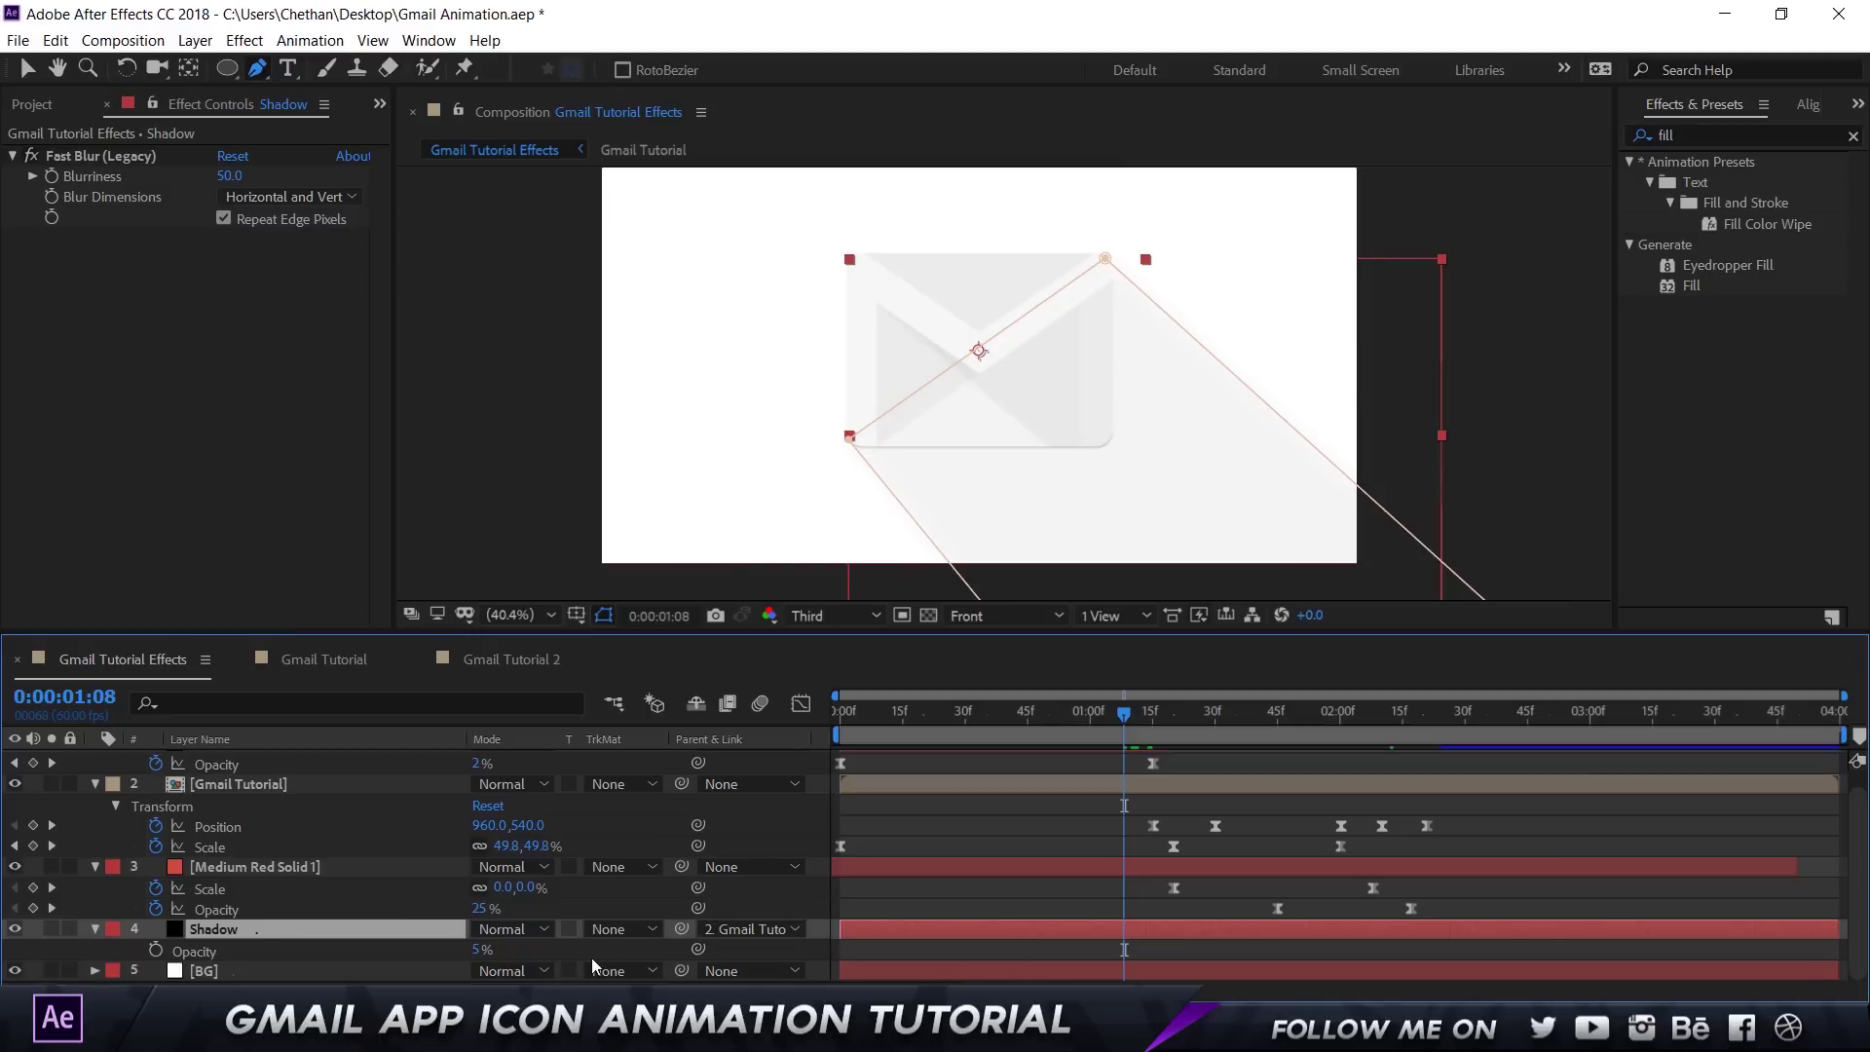
Step: Try parenting the Shadow layer to the Gmail Tutorial layer with the pick whip, undo it, and return to the Selection tool
left_click_drag(698, 949, 239, 785)
key("ctrl+z")
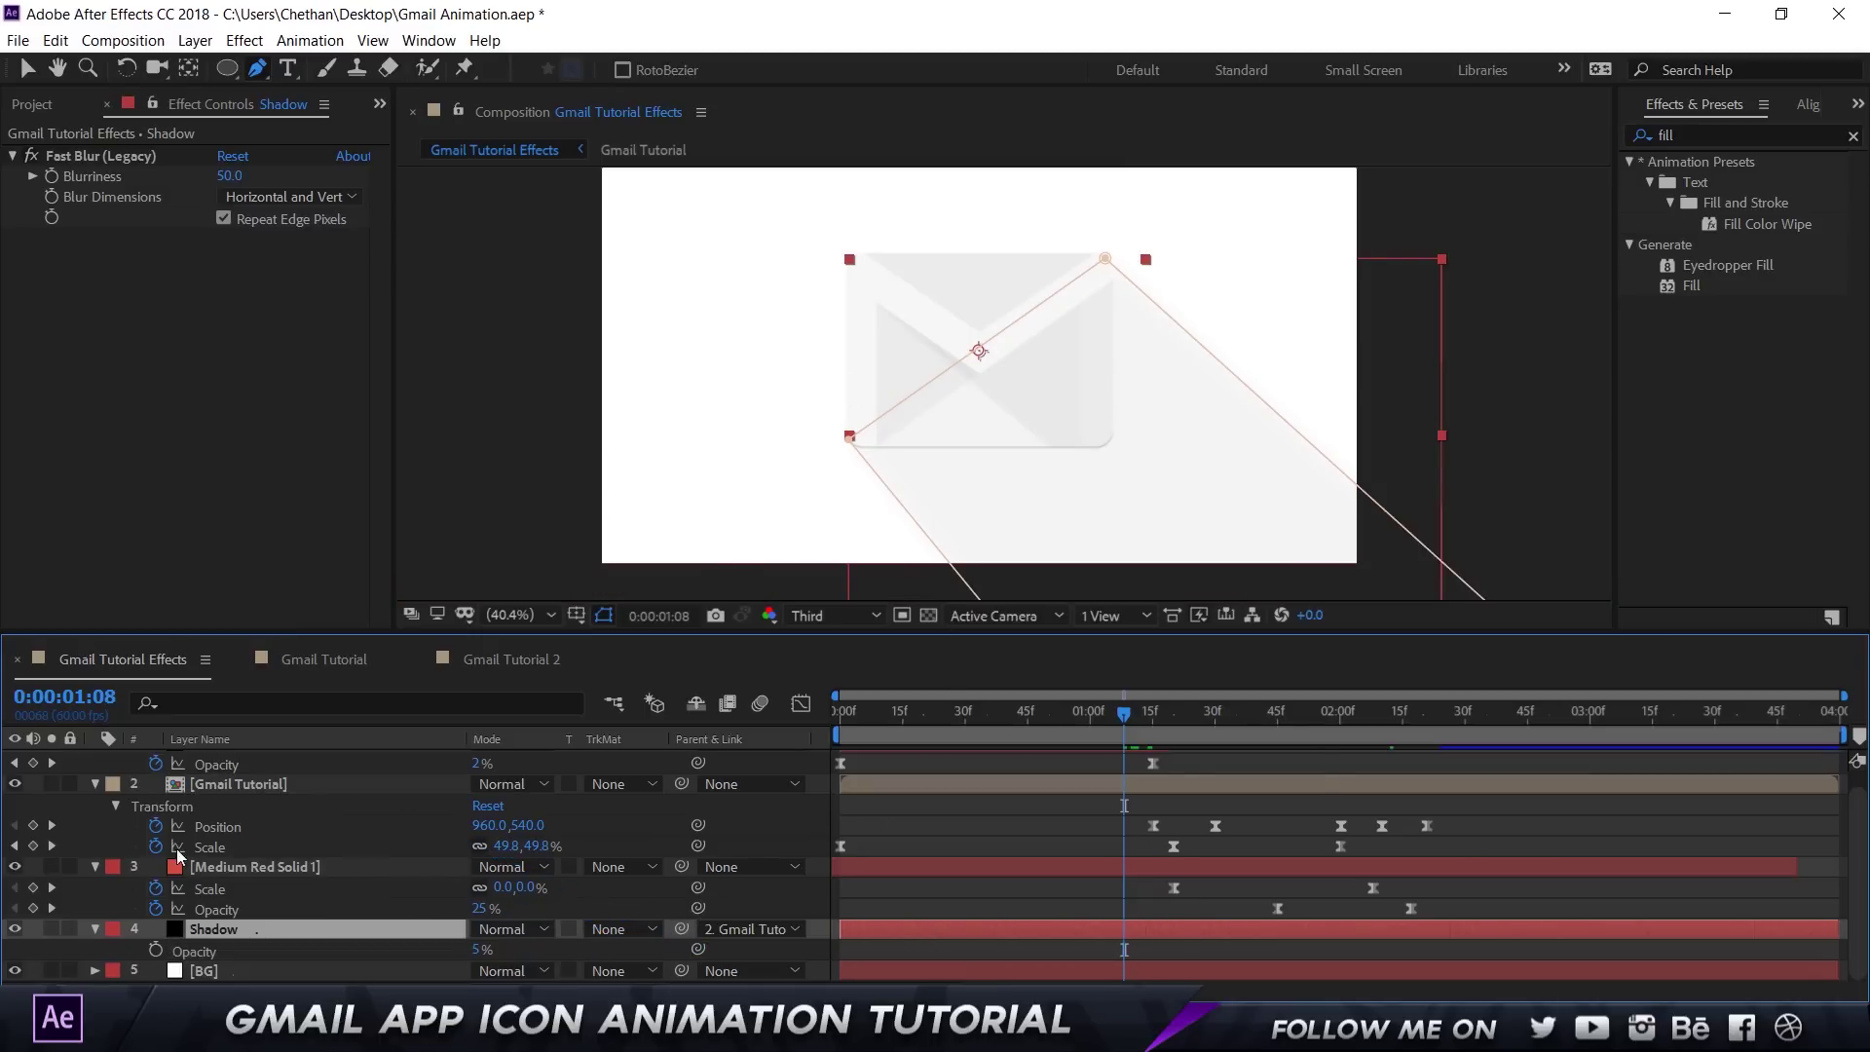
key("v")
Step: Scrub between 0:00:00:58 and 0:00:01:27 to examine how the shadow follows the envelope
left_click(1155, 732)
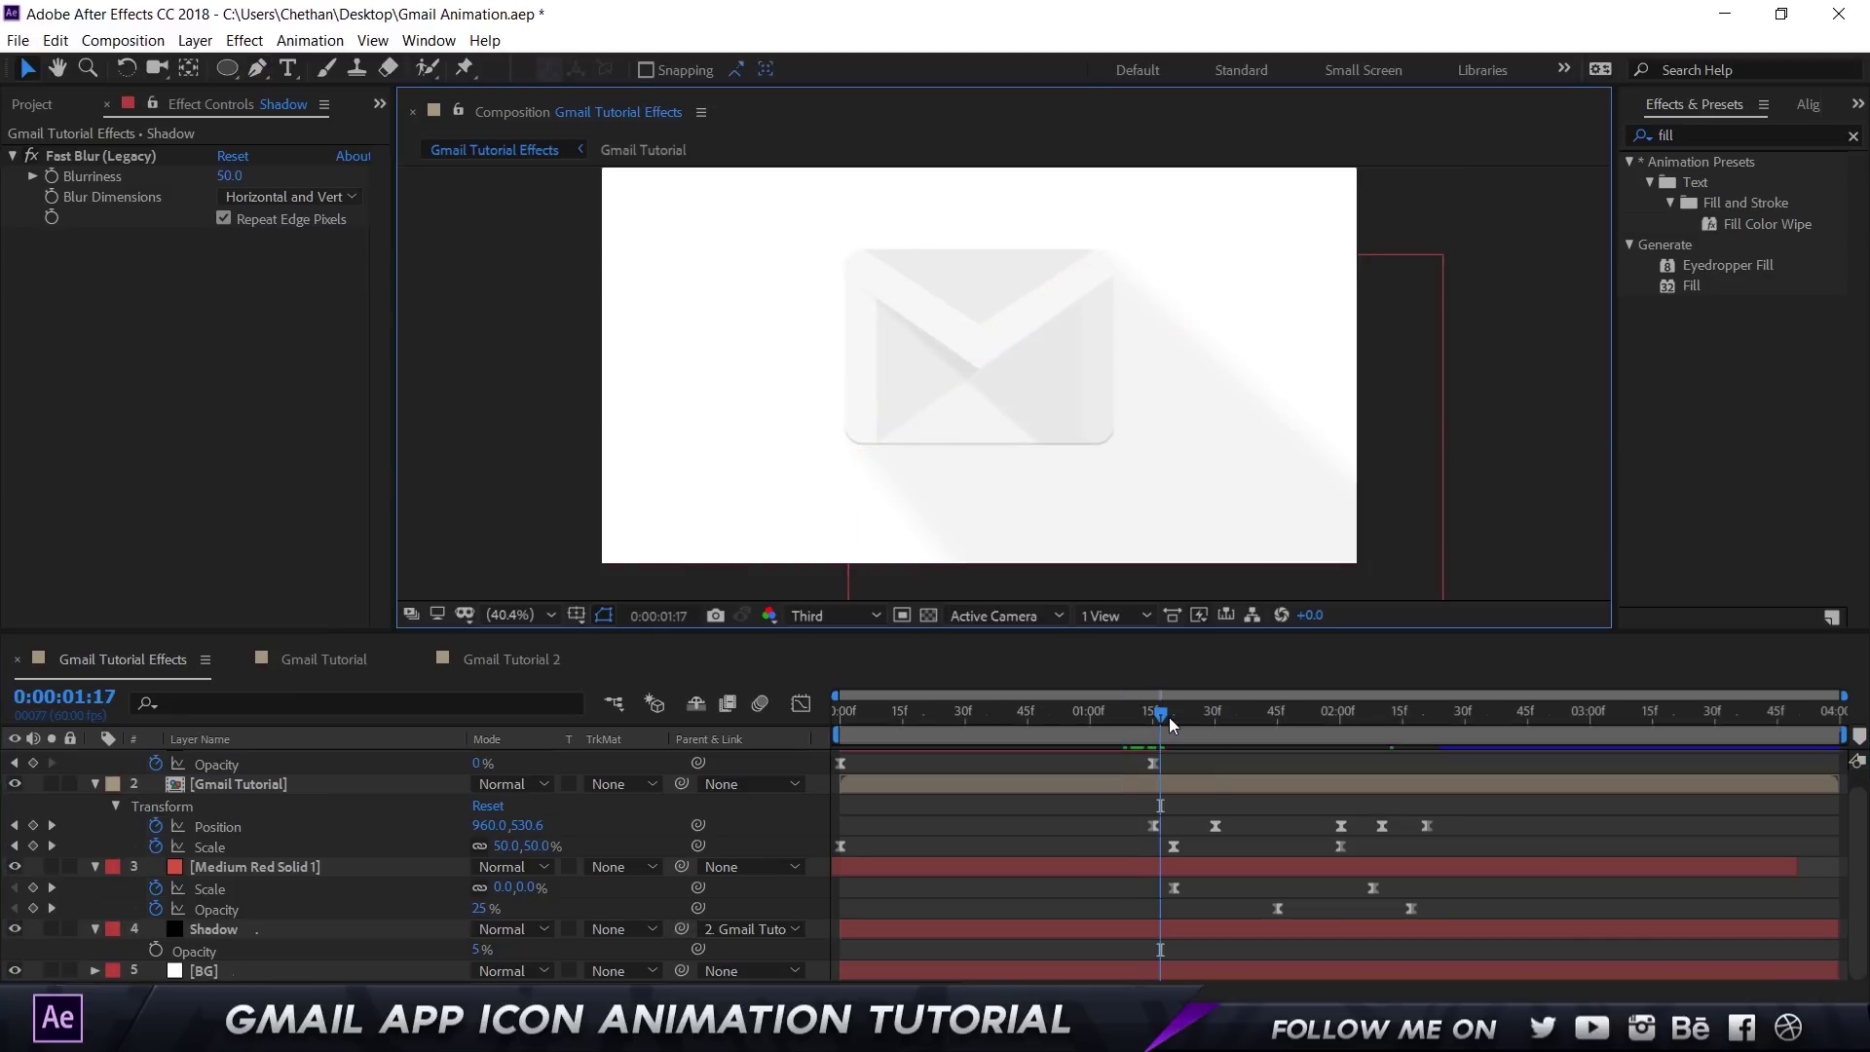
left_click(1164, 716)
left_click(1204, 721)
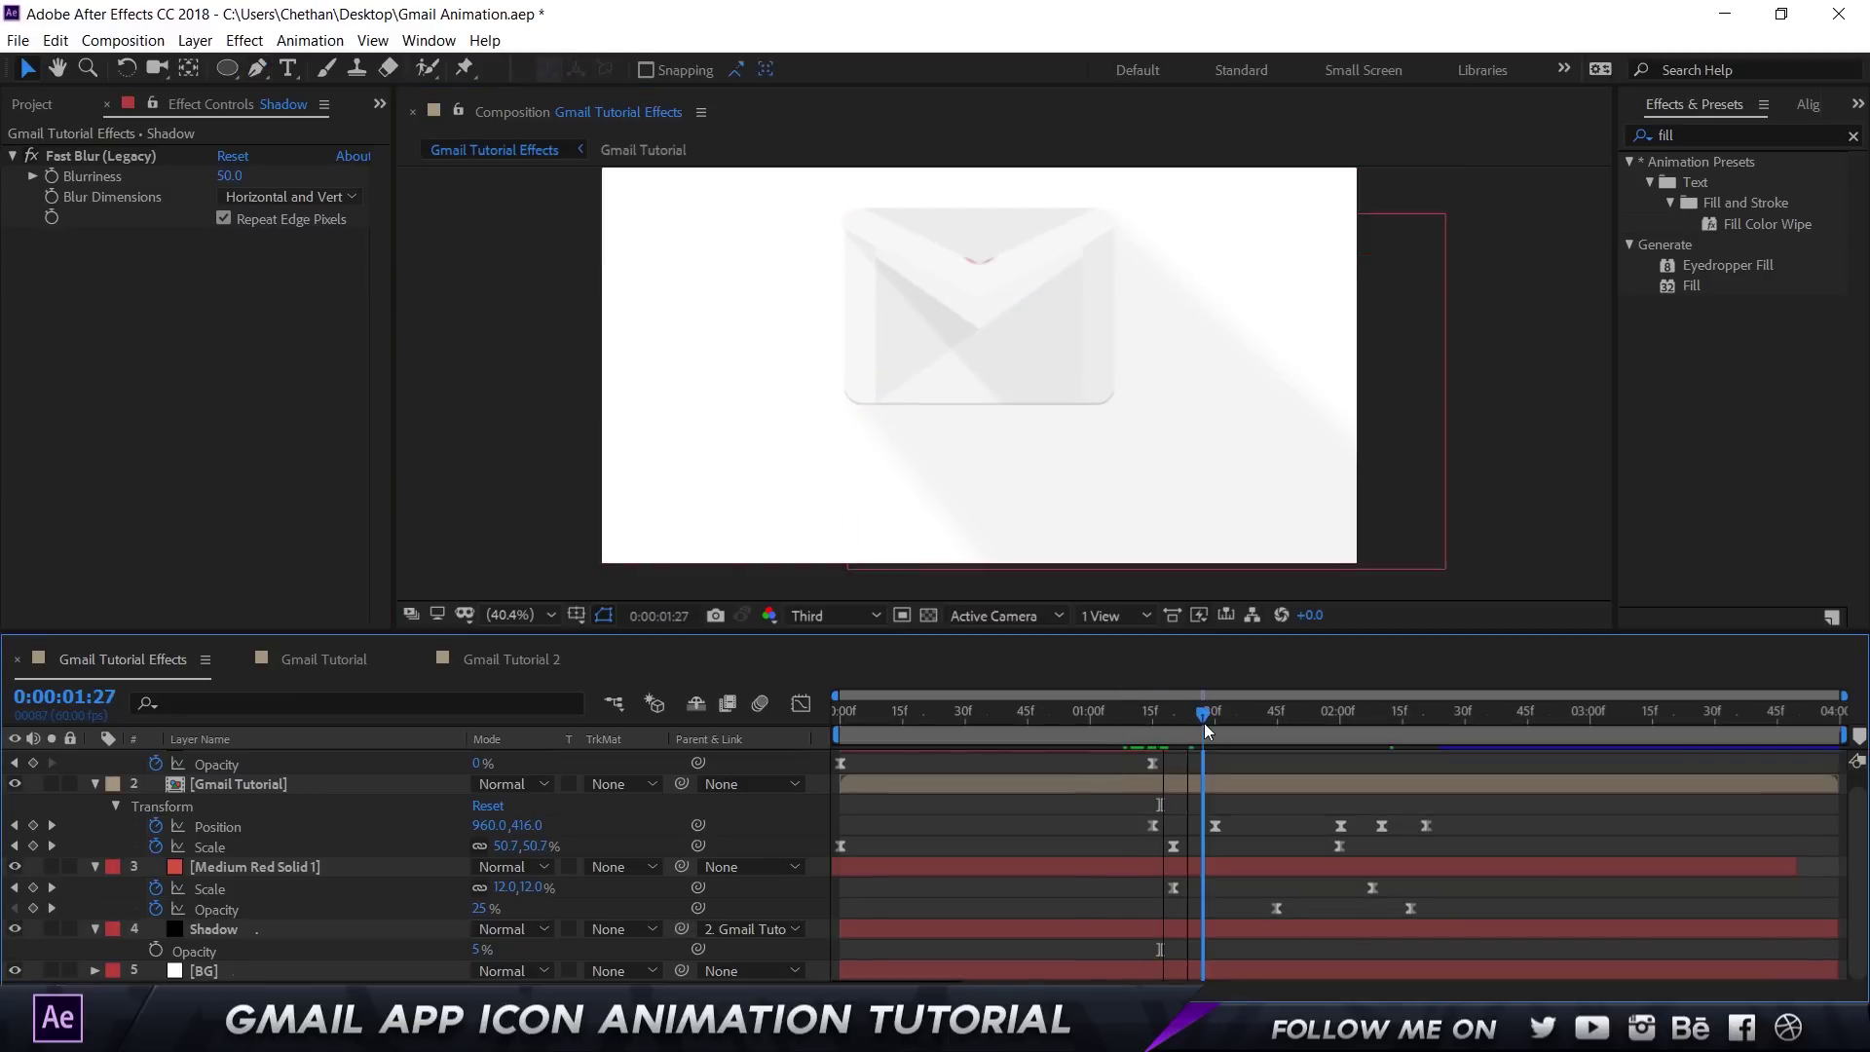
left_click_drag(1223, 717, 1081, 711)
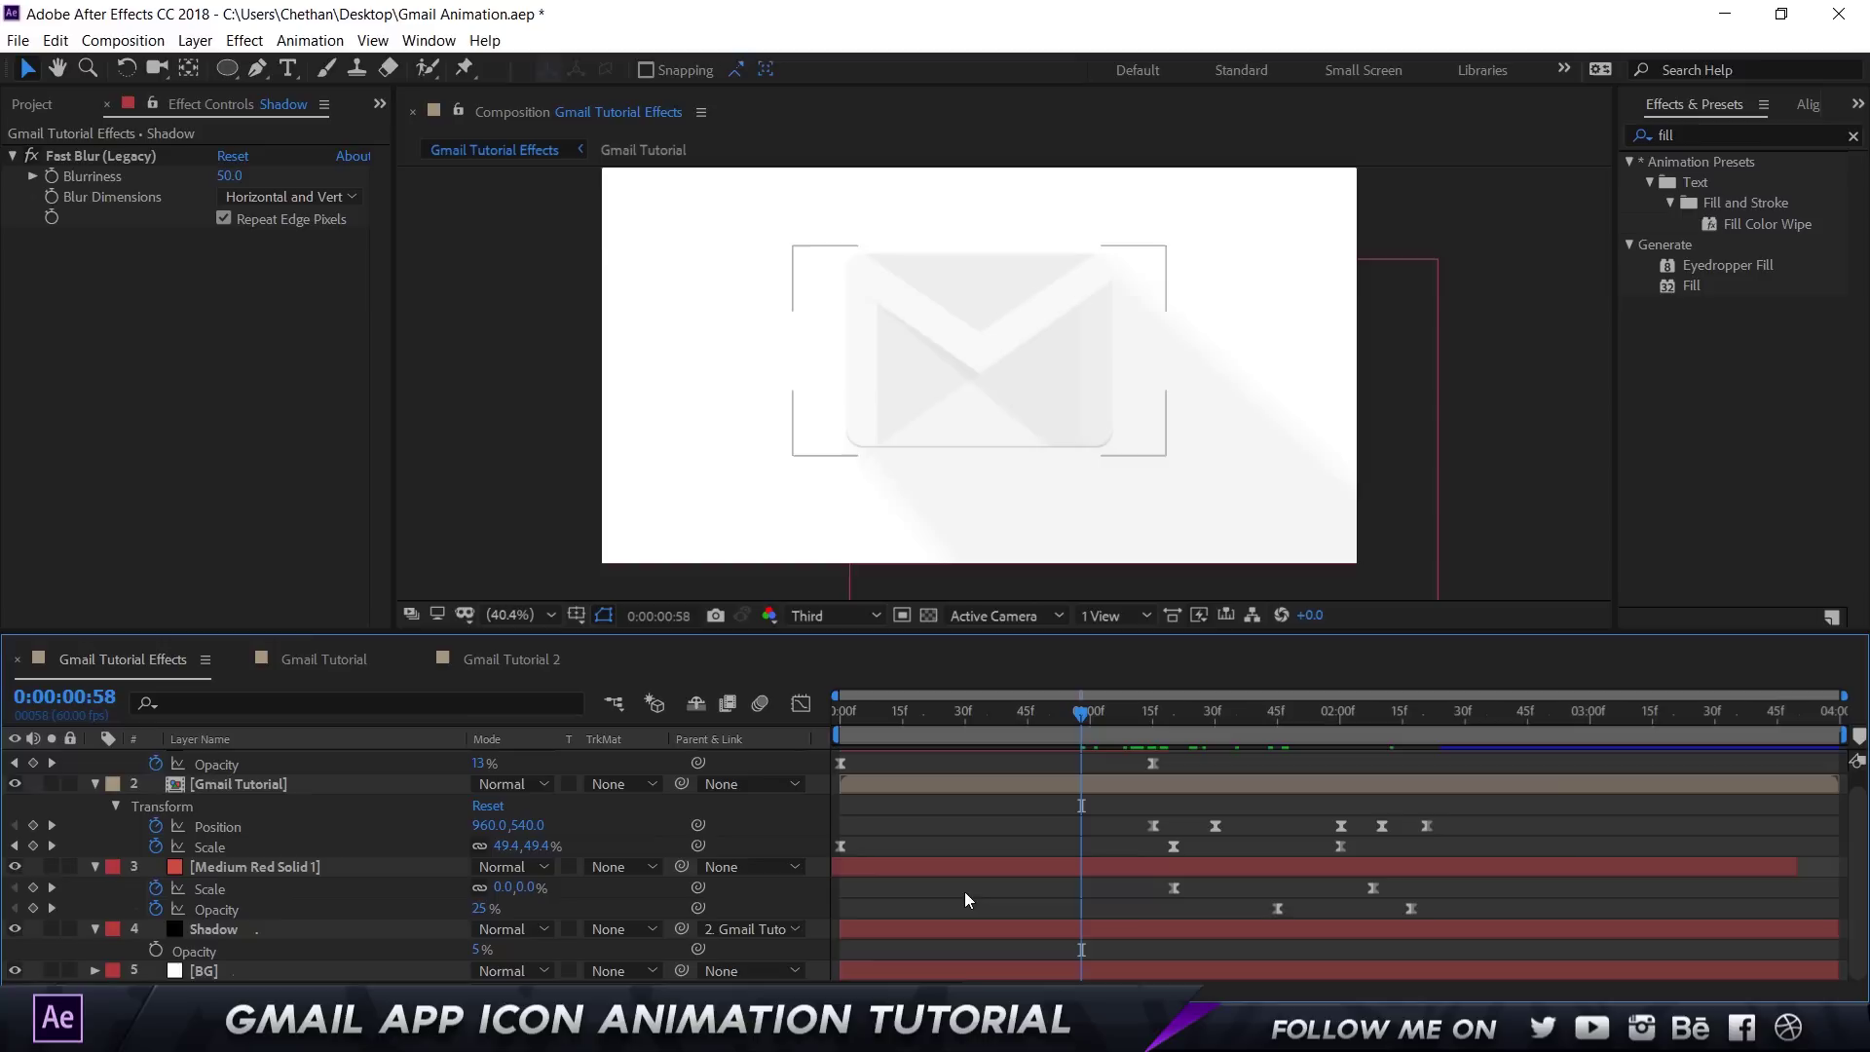
Step: Try setting the Shadow layer's parent to None, scrub the animation to 0:00:02:42, and undo the unparenting
left_click(766, 928)
left_click(779, 782)
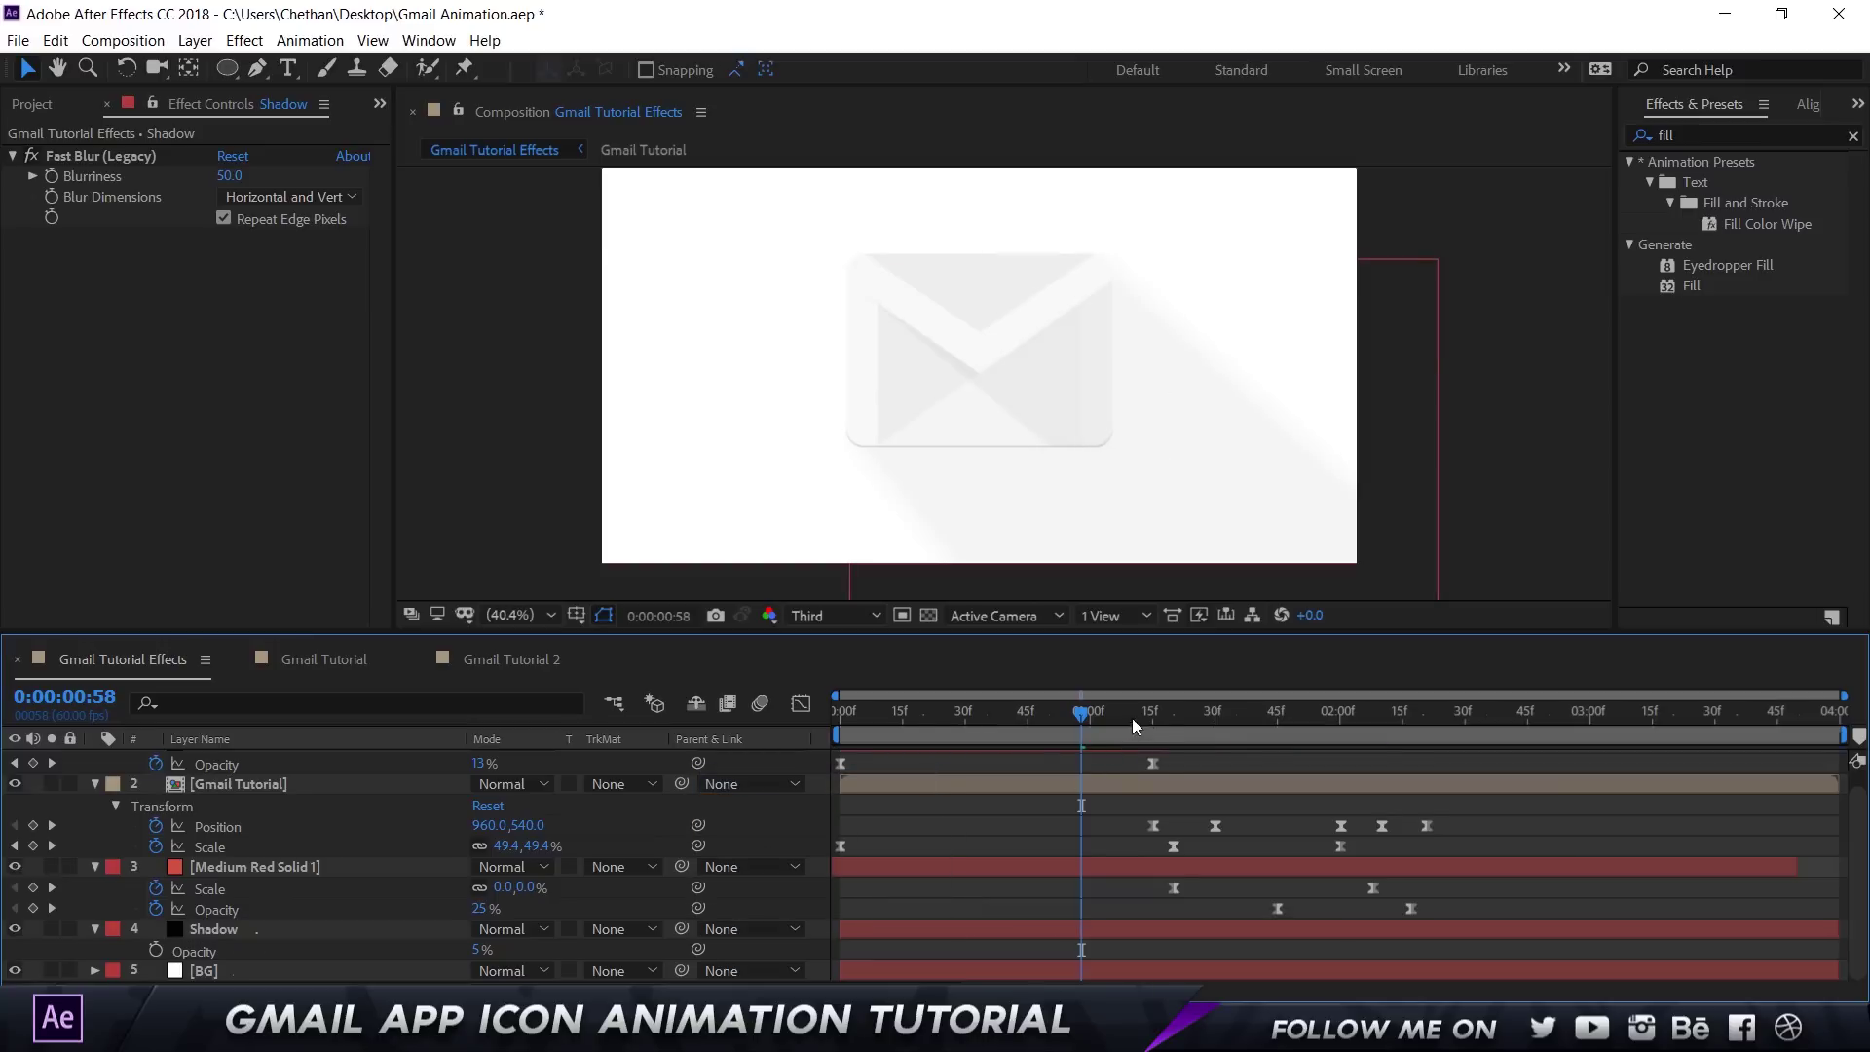
left_click_drag(1132, 717, 1515, 738)
key("ctrl+z")
left_click(740, 927)
left_click(974, 867)
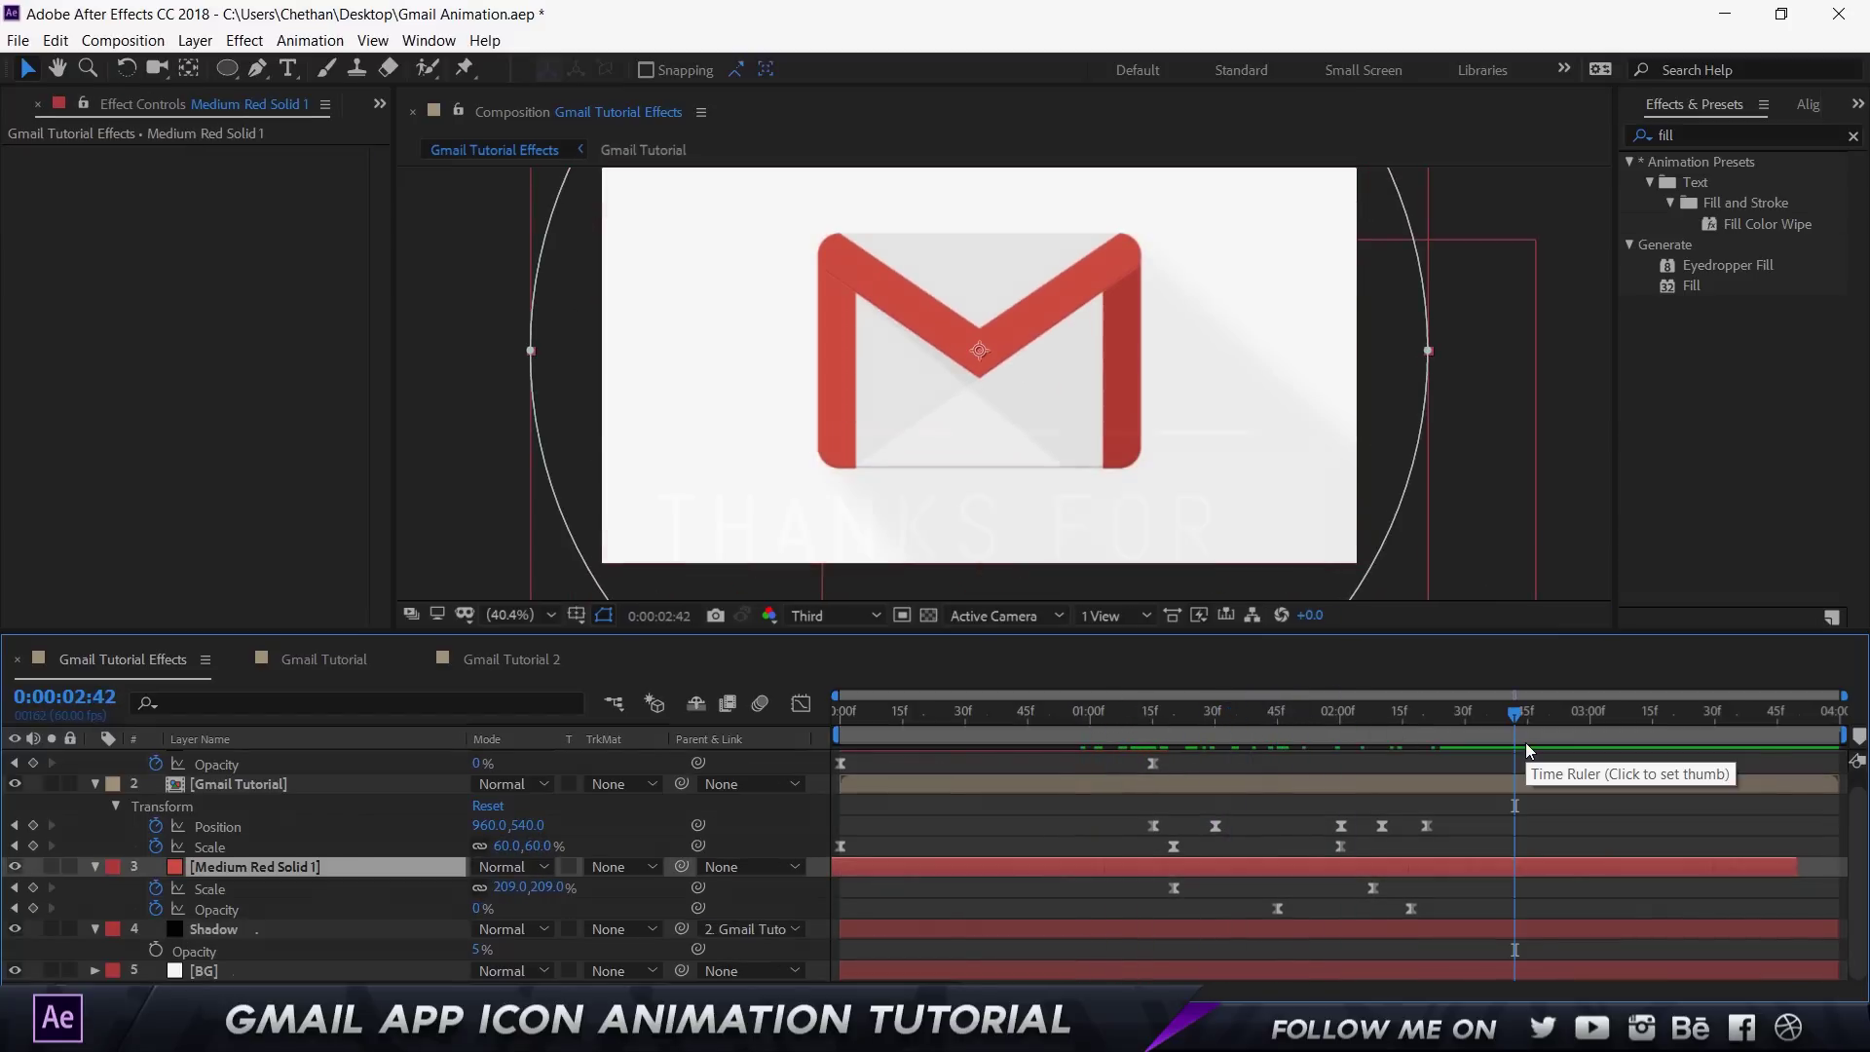